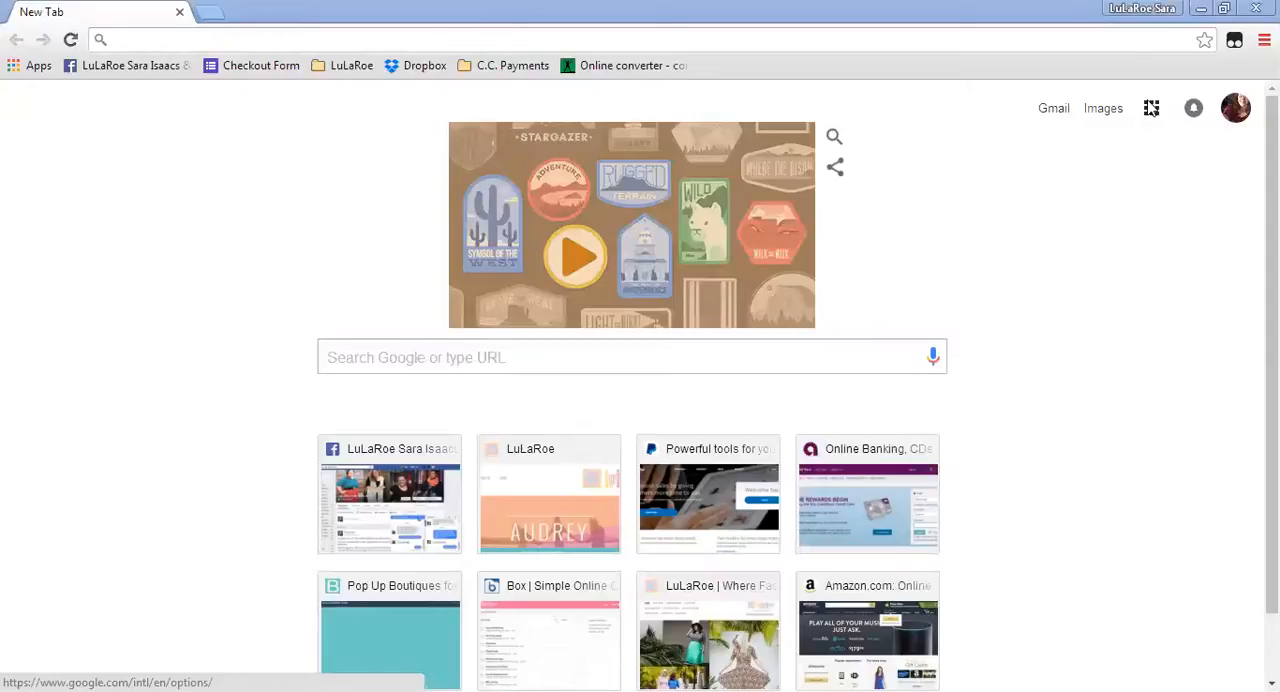
Go to Google Drive and create a new blank Google Form.
left_click(1152, 110)
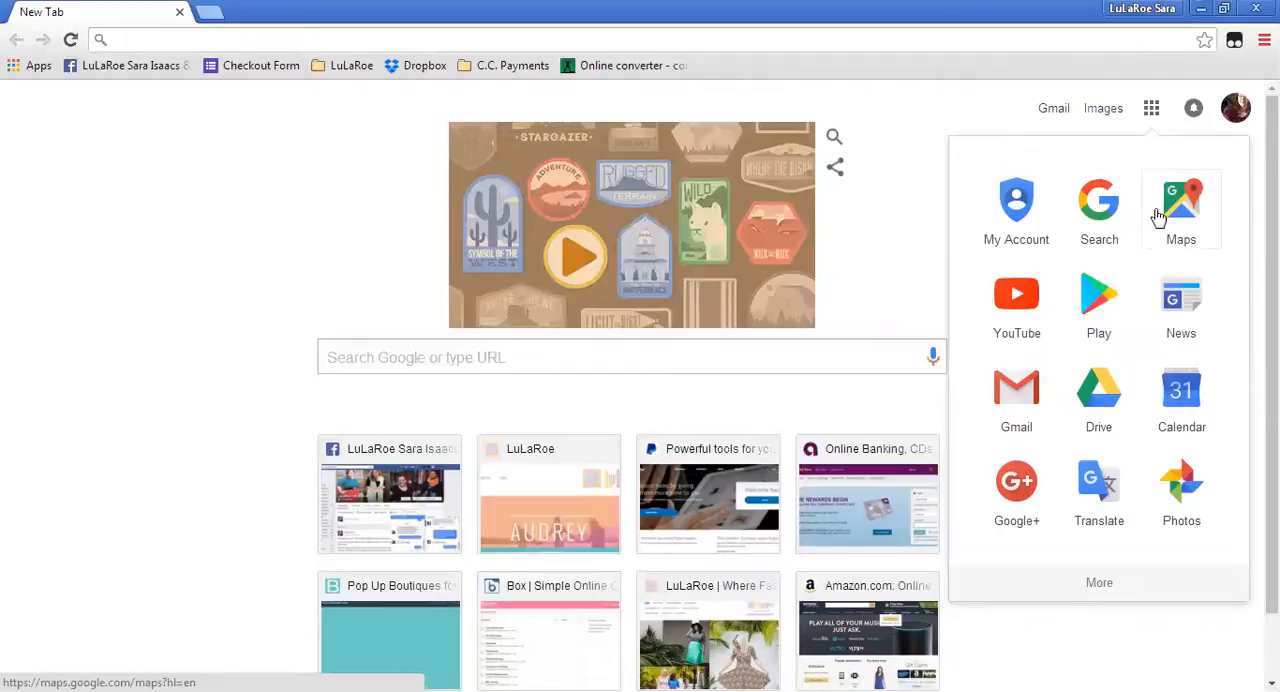
left_click(1112, 404)
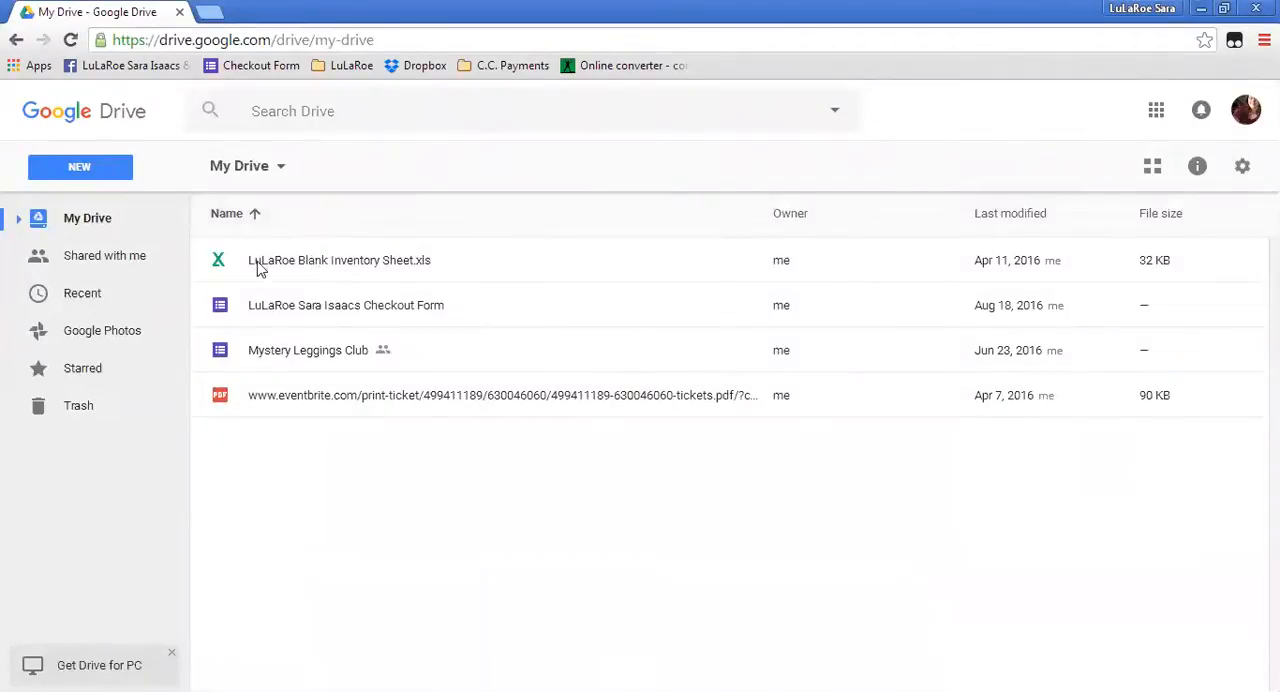
left_click(84, 175)
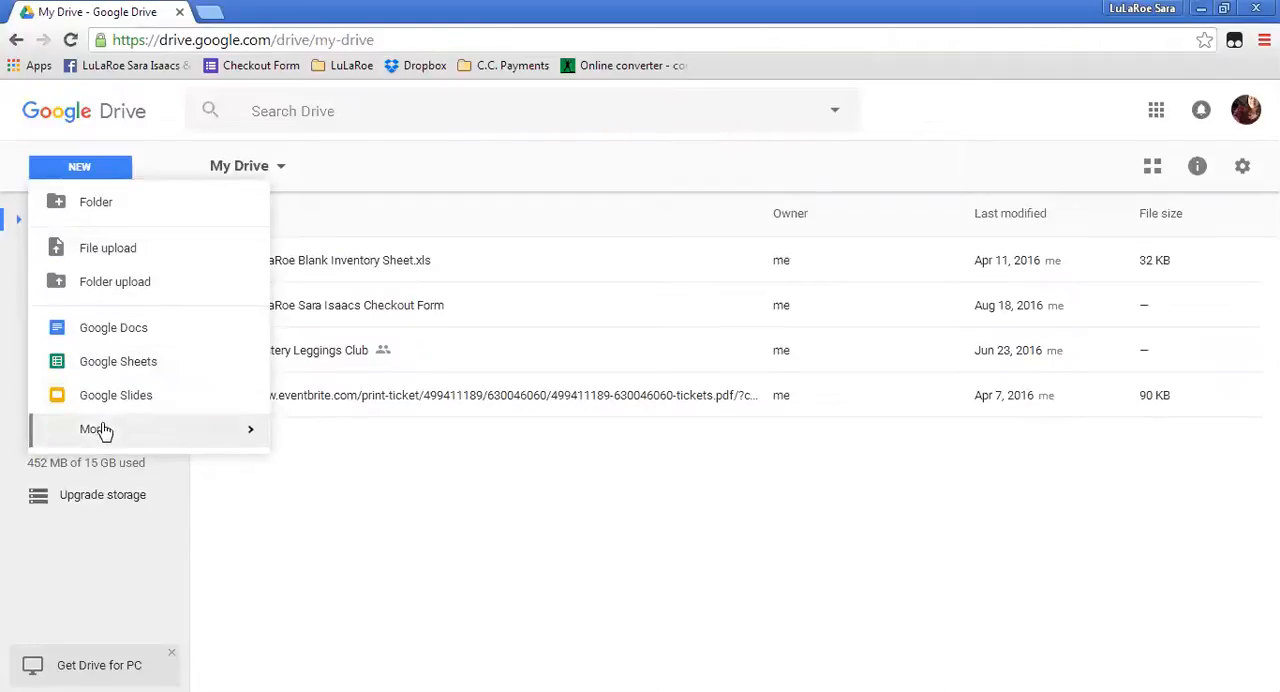
mouse_move(100, 434)
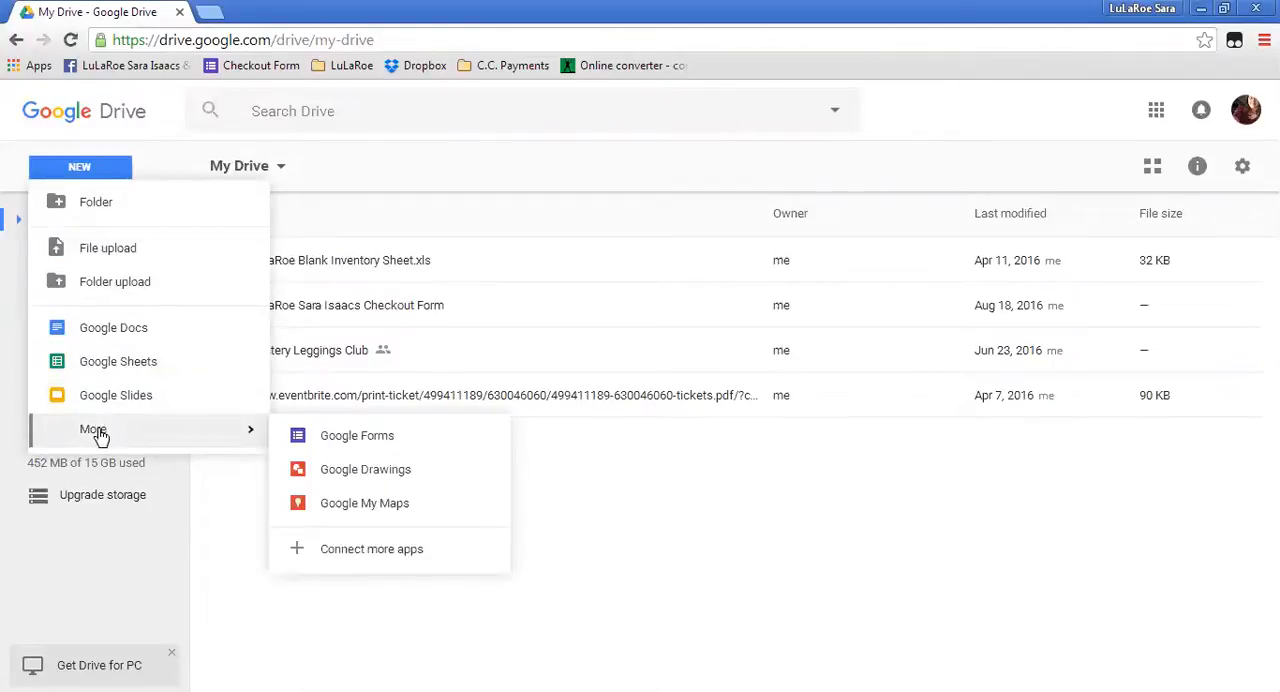
left_click(386, 442)
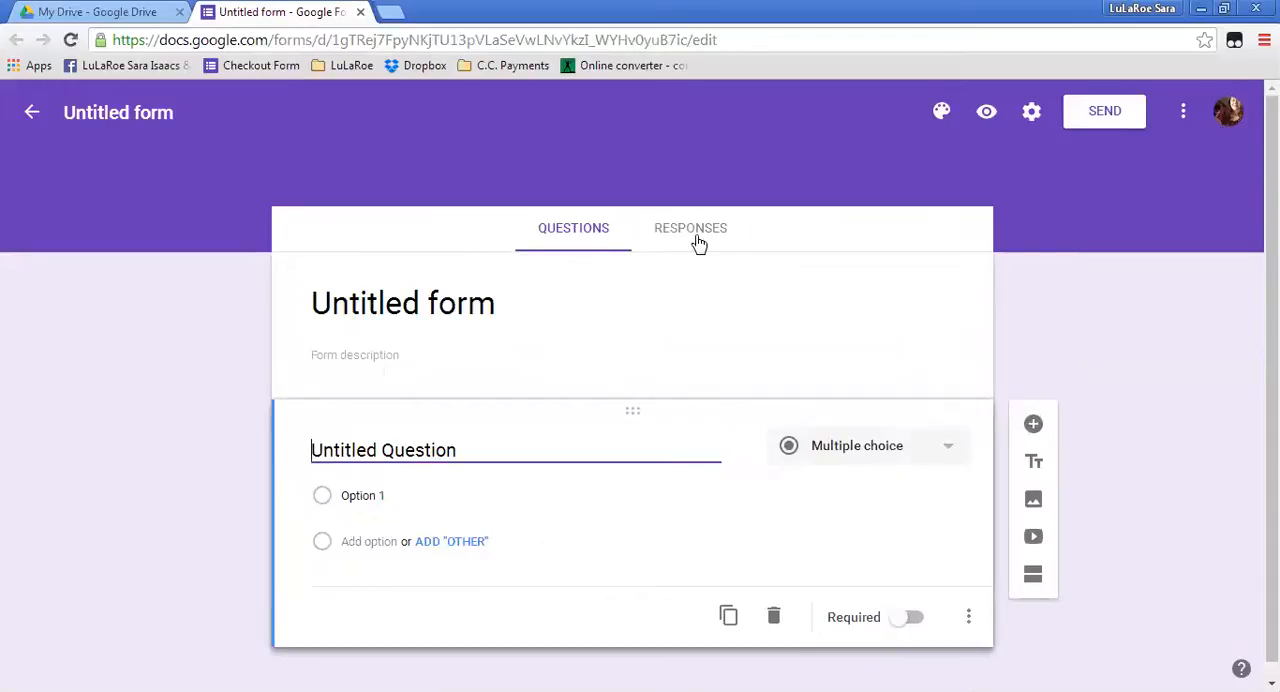
Title the form "LuLaRoe Test Form".
left_click(430, 307)
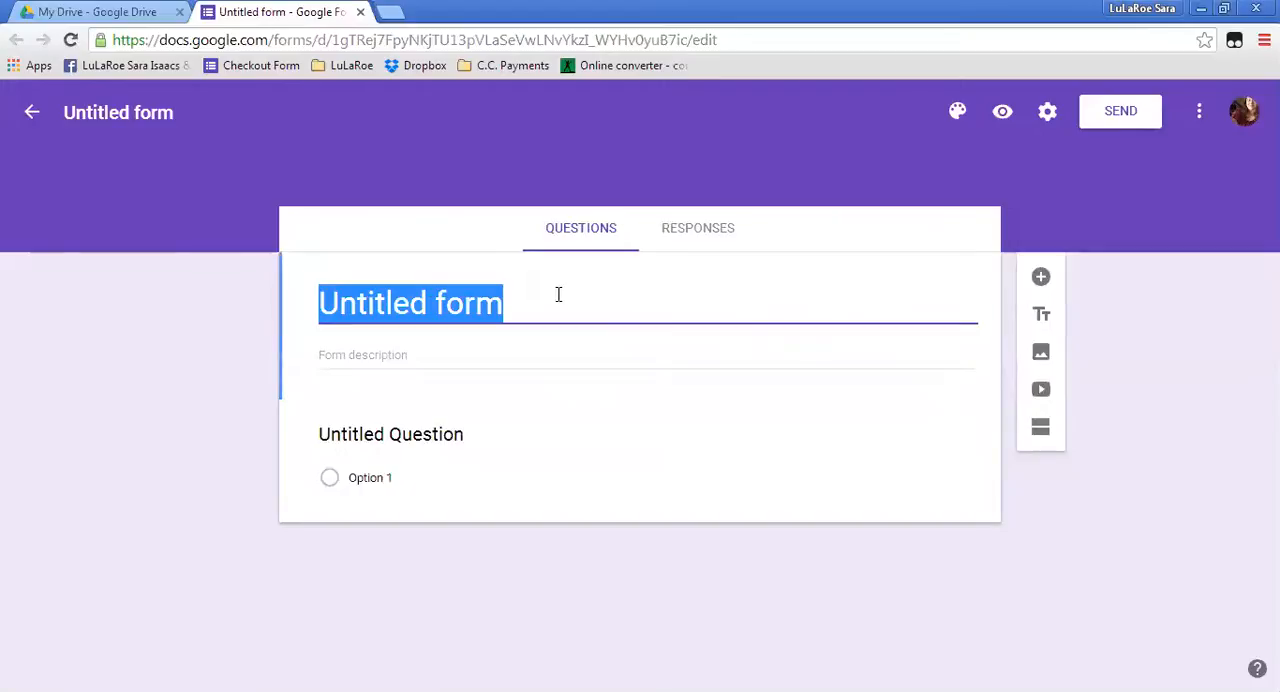
type("Lul")
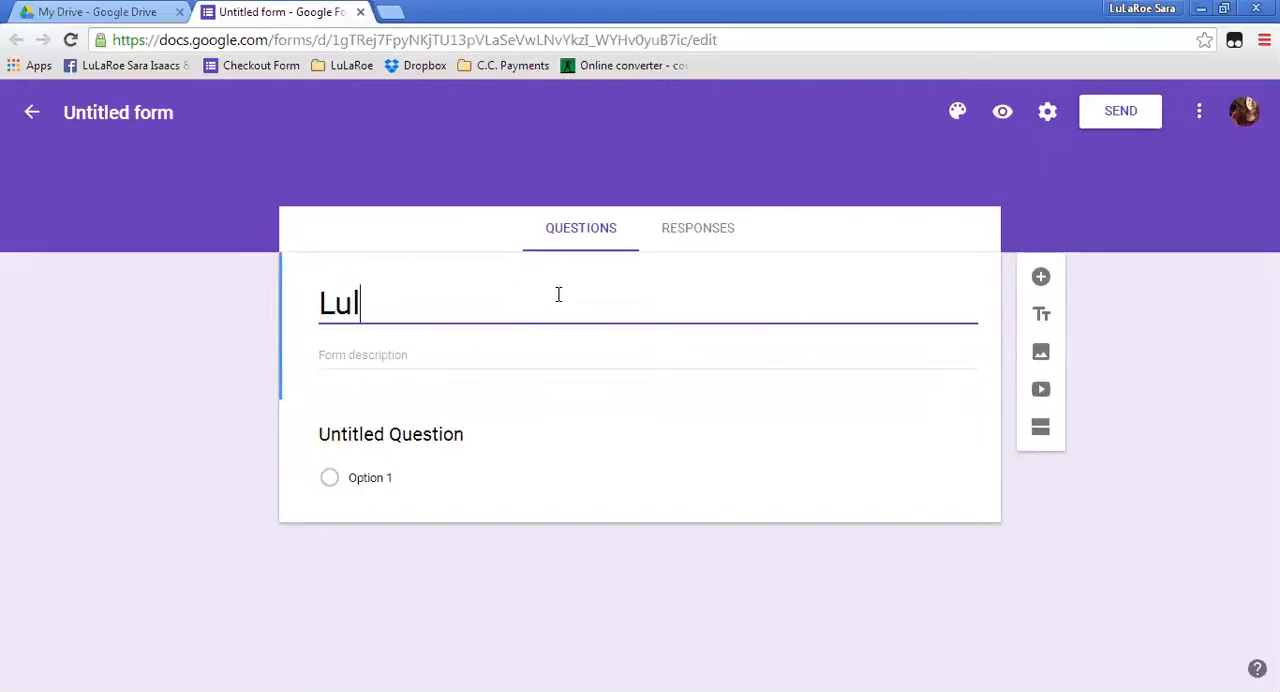
key("BackSpace")
type("LaRoe Test Form")
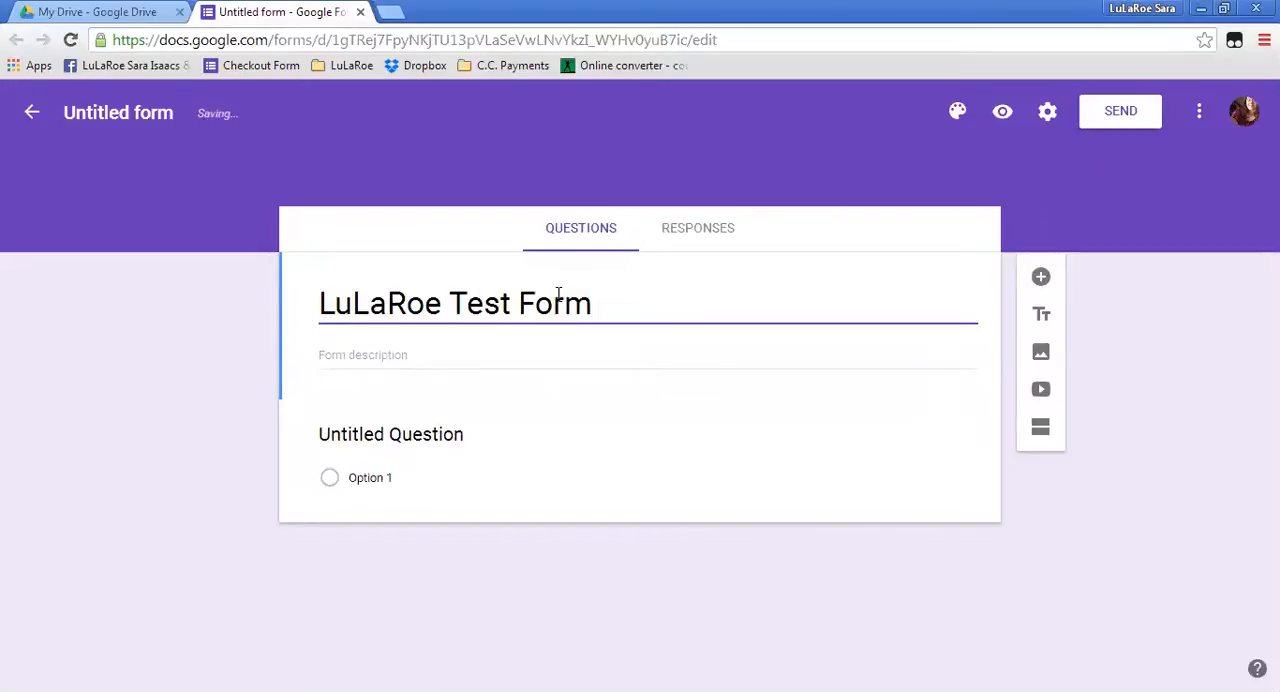
Enter "This is a test for the Google form demonstration." as the form description.
left_click(388, 352)
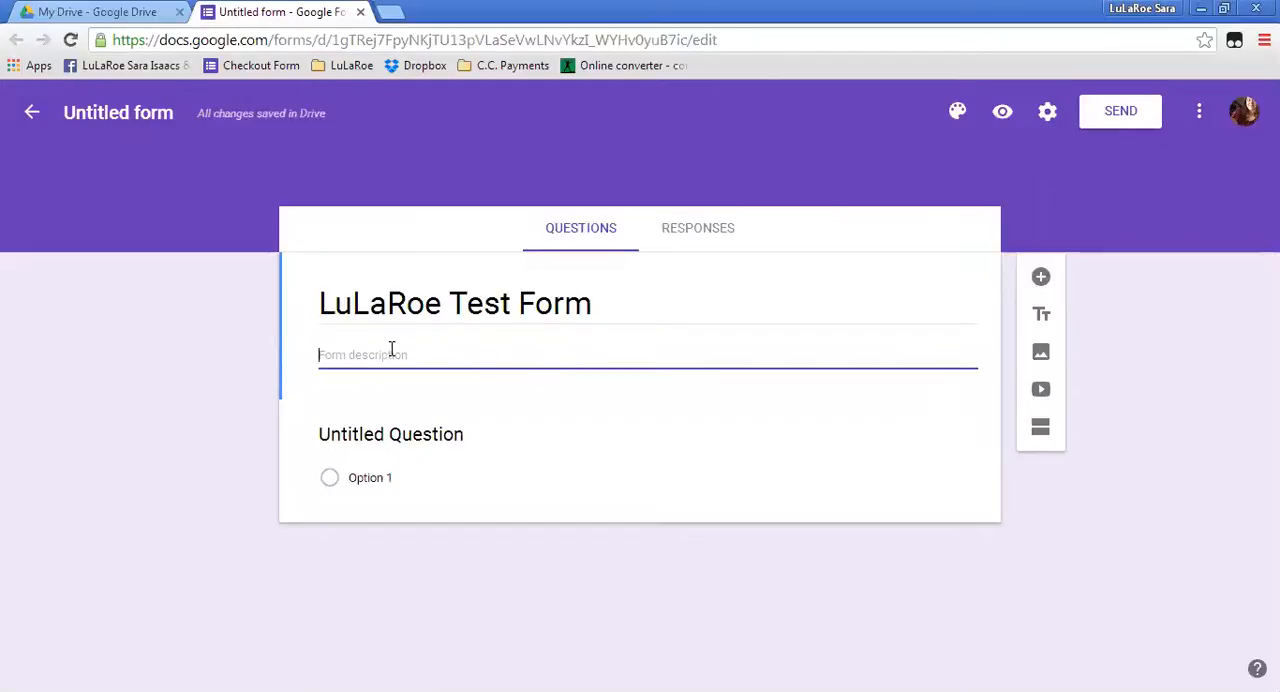
type("This is a test for the Google for")
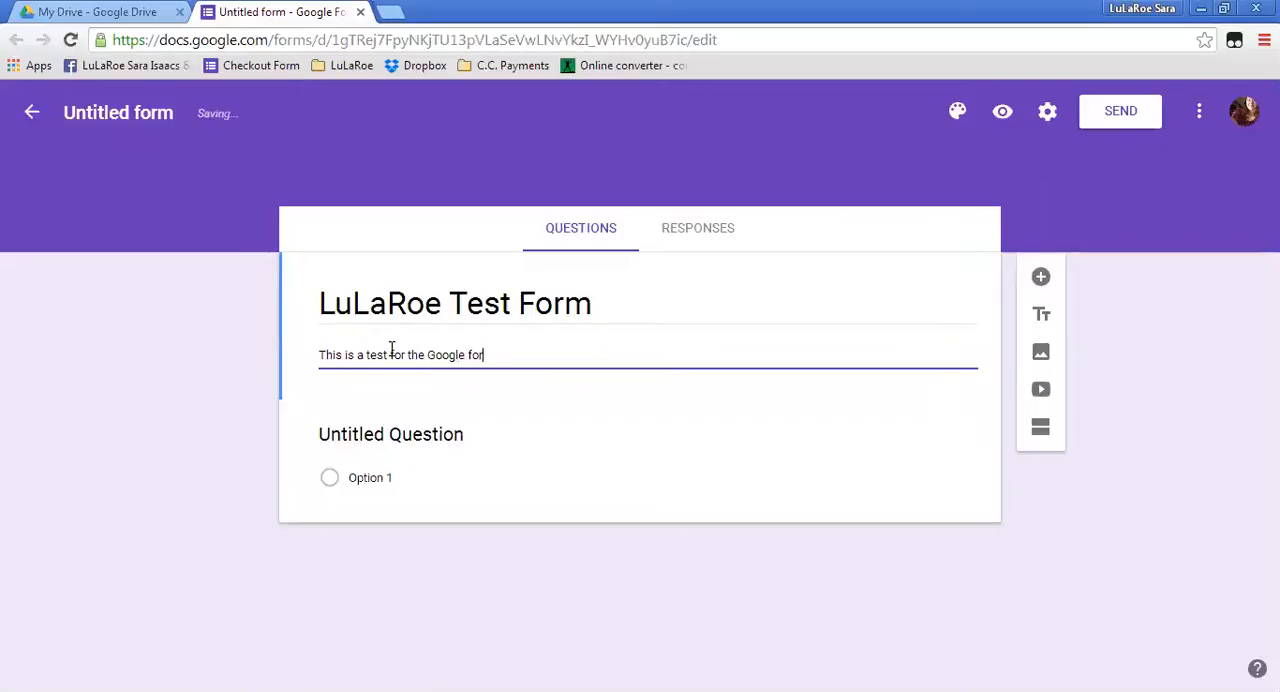
type("emonstration.")
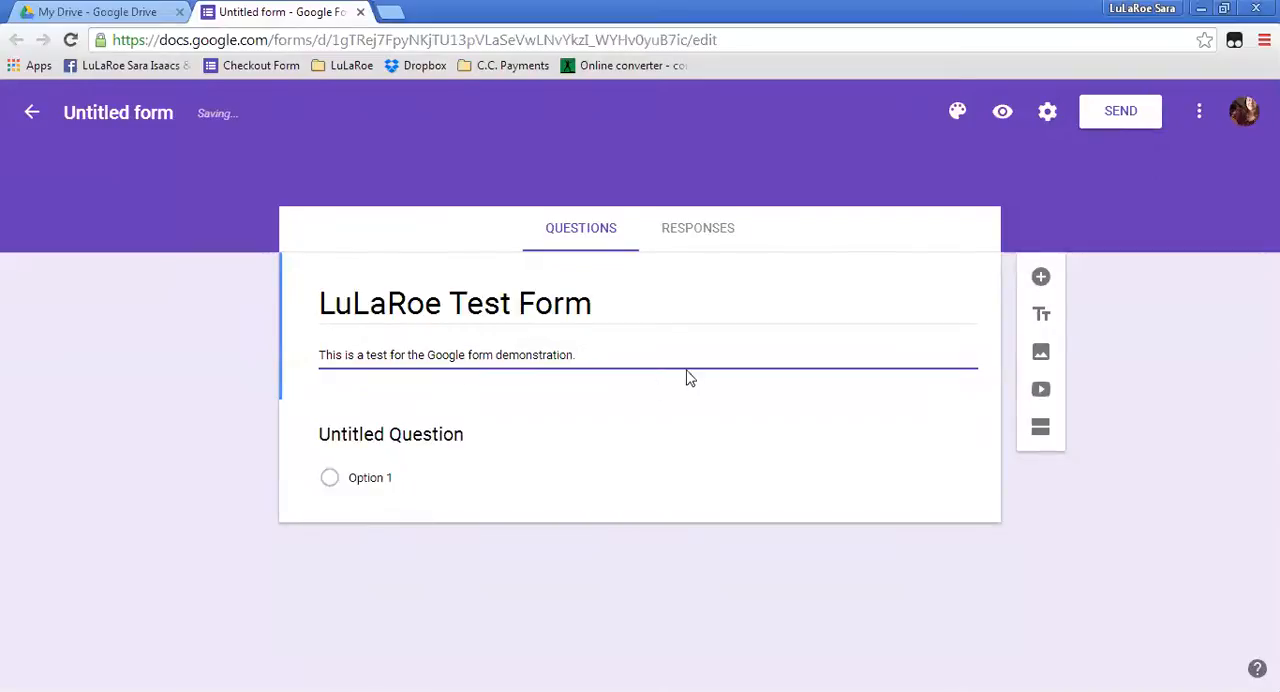
left_click(176, 339)
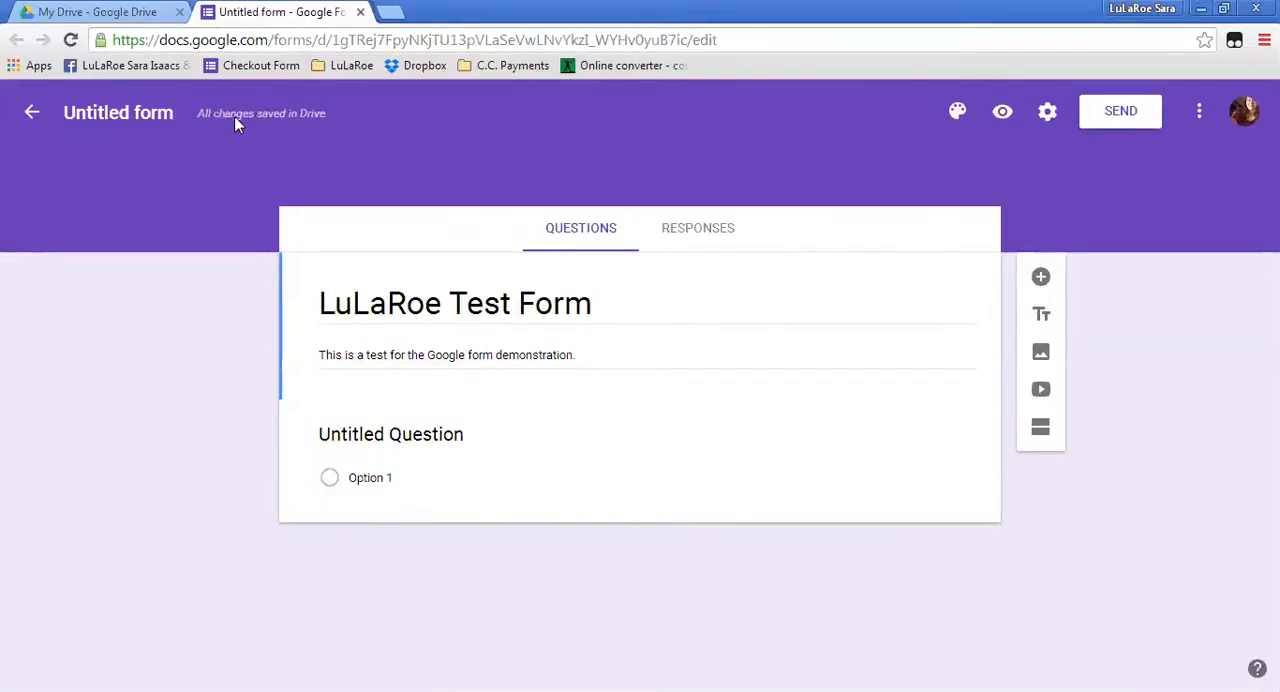
mouse_move(300, 116)
Review the available answer types for the untitled question and set it to Short answer.
left_click(433, 434)
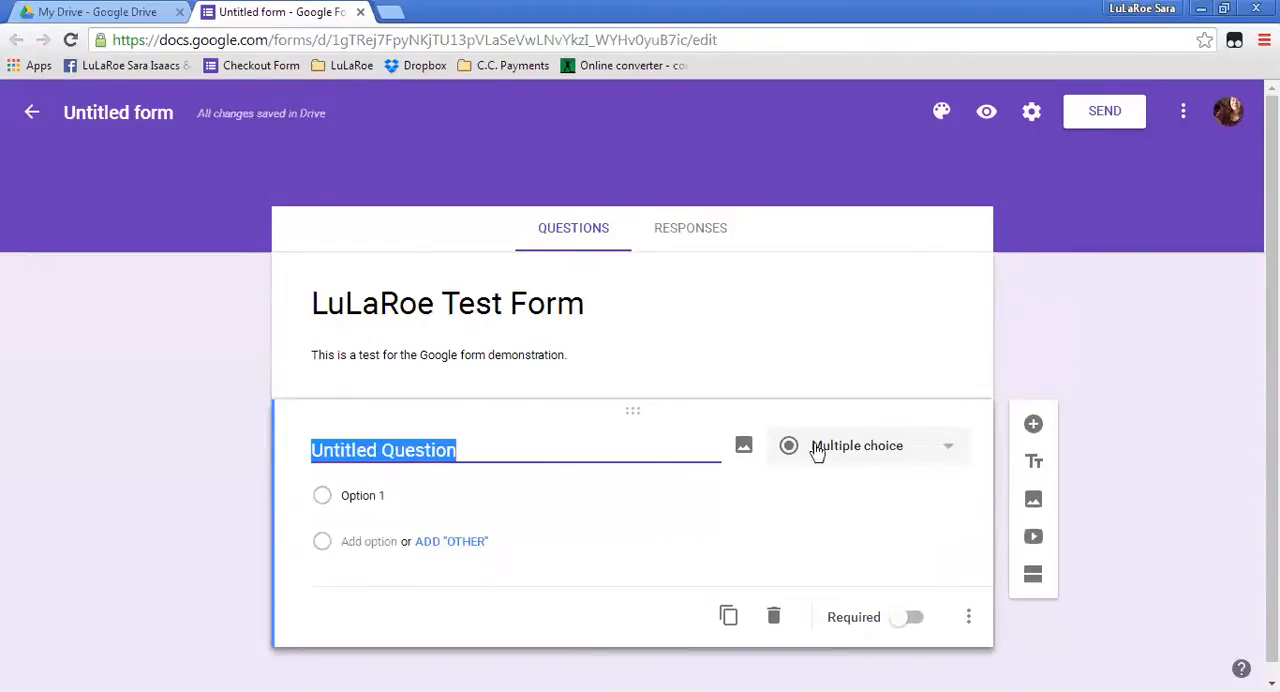
left_click(946, 457)
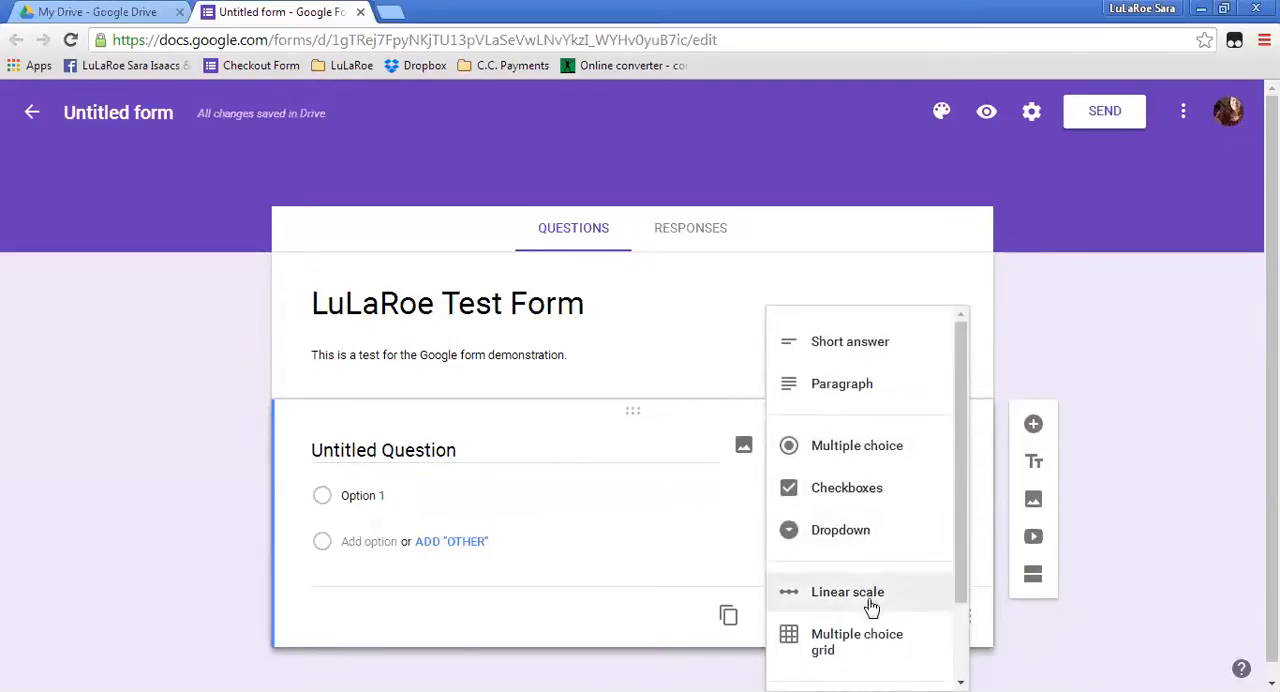
scroll(862, 645, "down", 2)
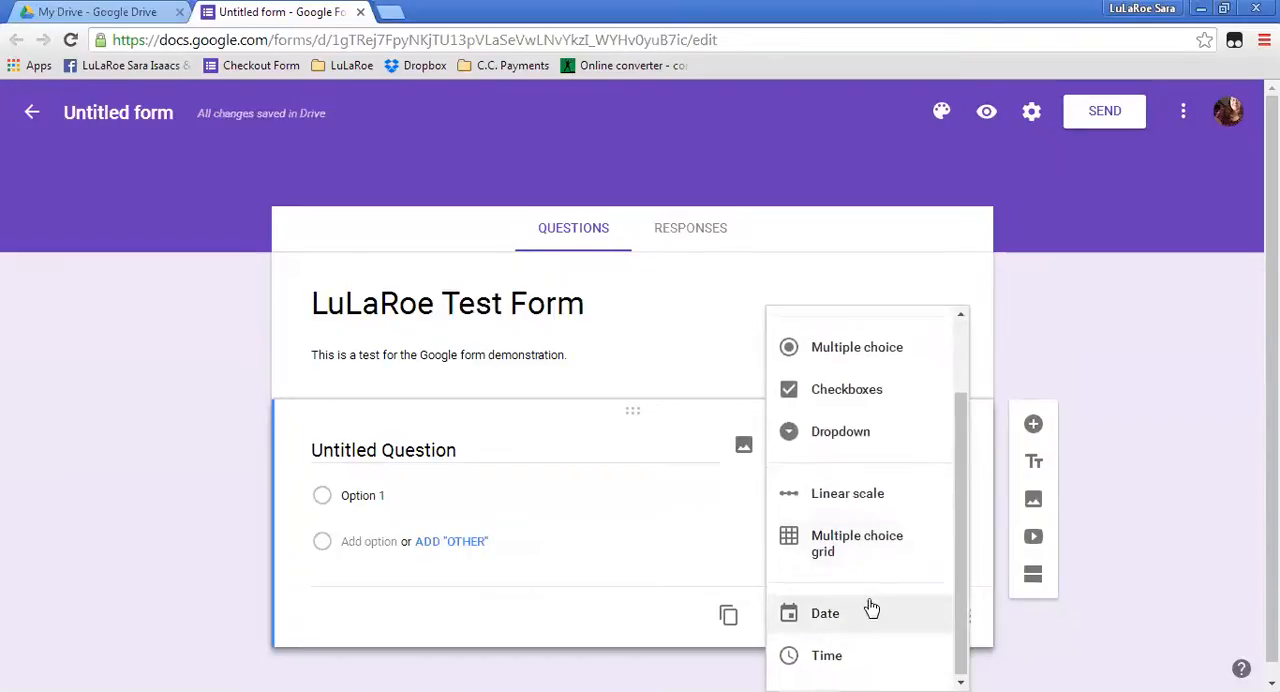
scroll(866, 615, "down", 1)
scroll(866, 600, "up", 2)
scroll(860, 575, "down", 2)
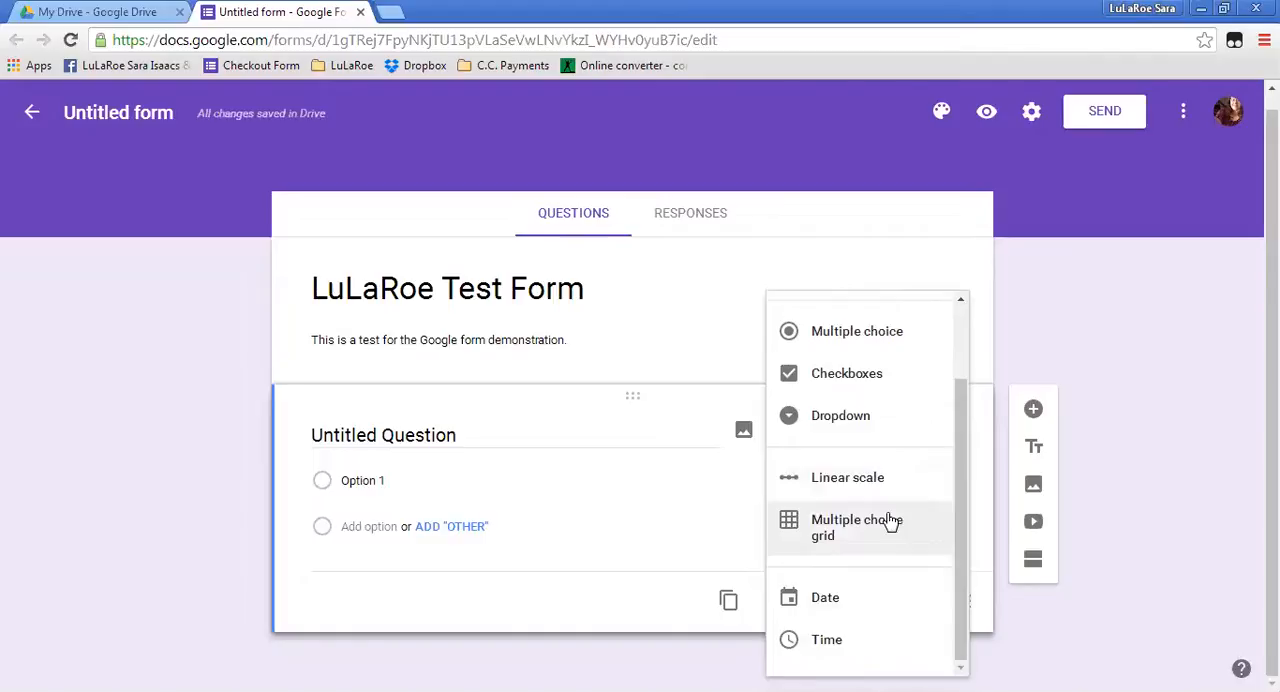
scroll(880, 509, "up", 3)
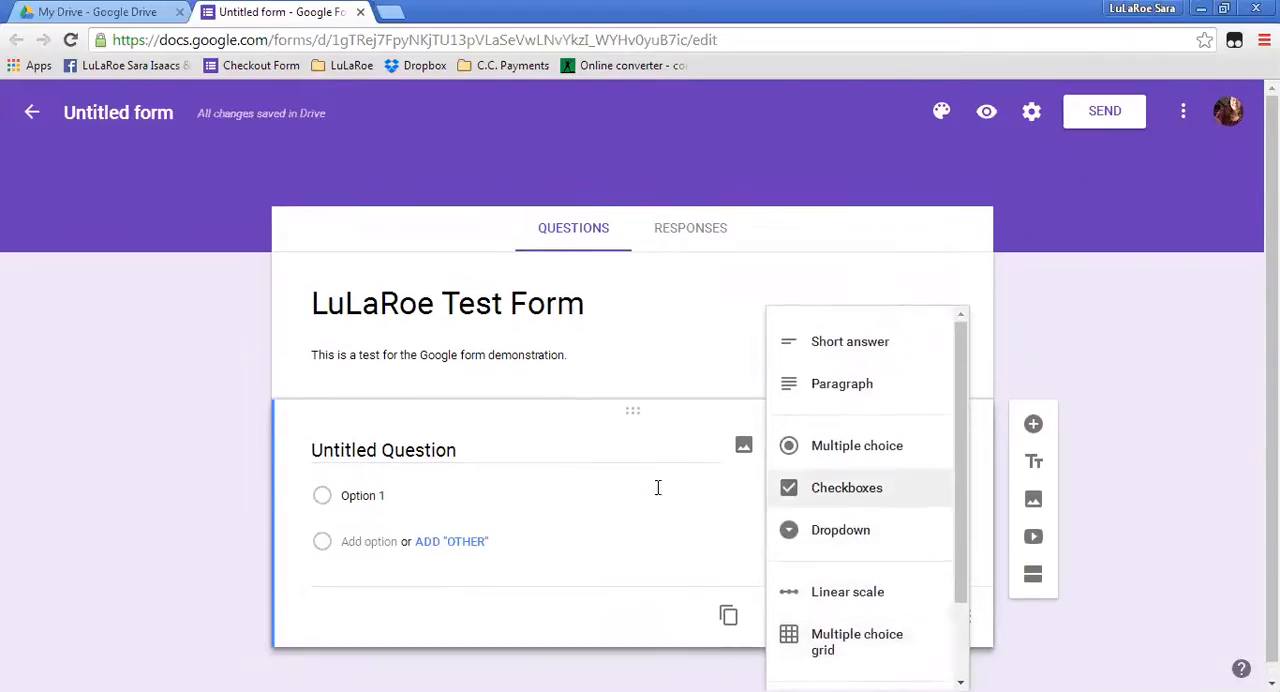
left_click(852, 343)
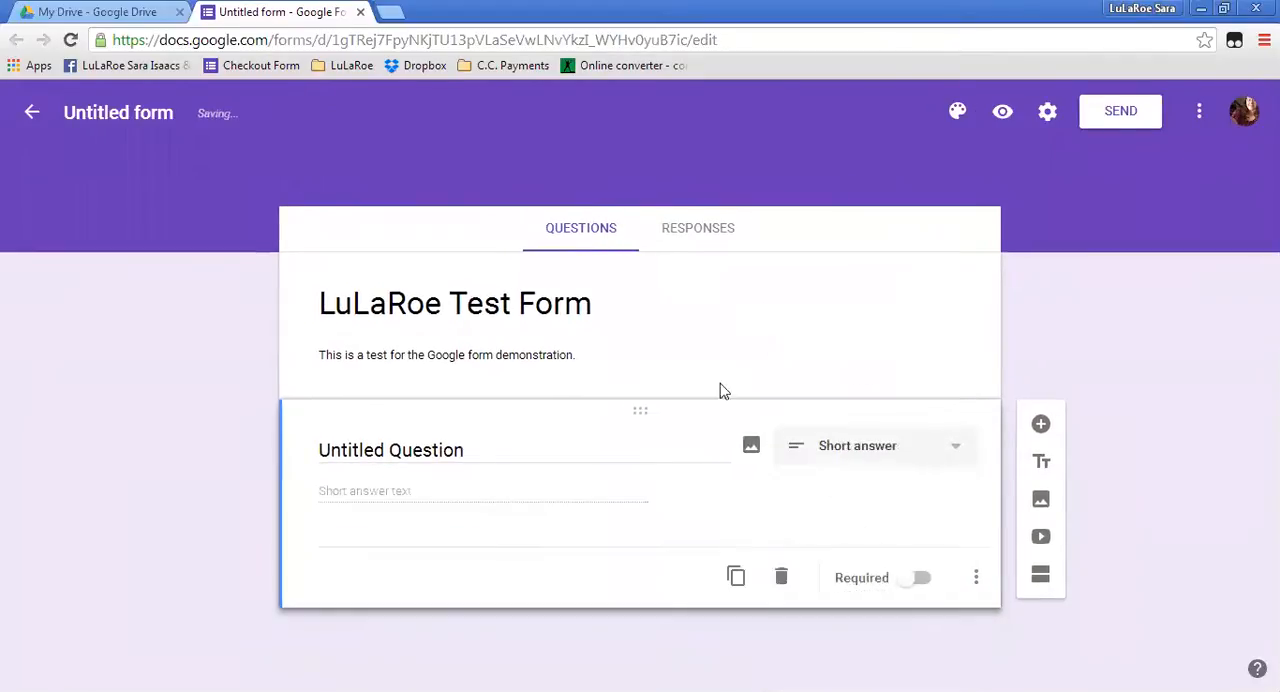
Title the short answer question "Name" and make it required.
left_click(468, 448)
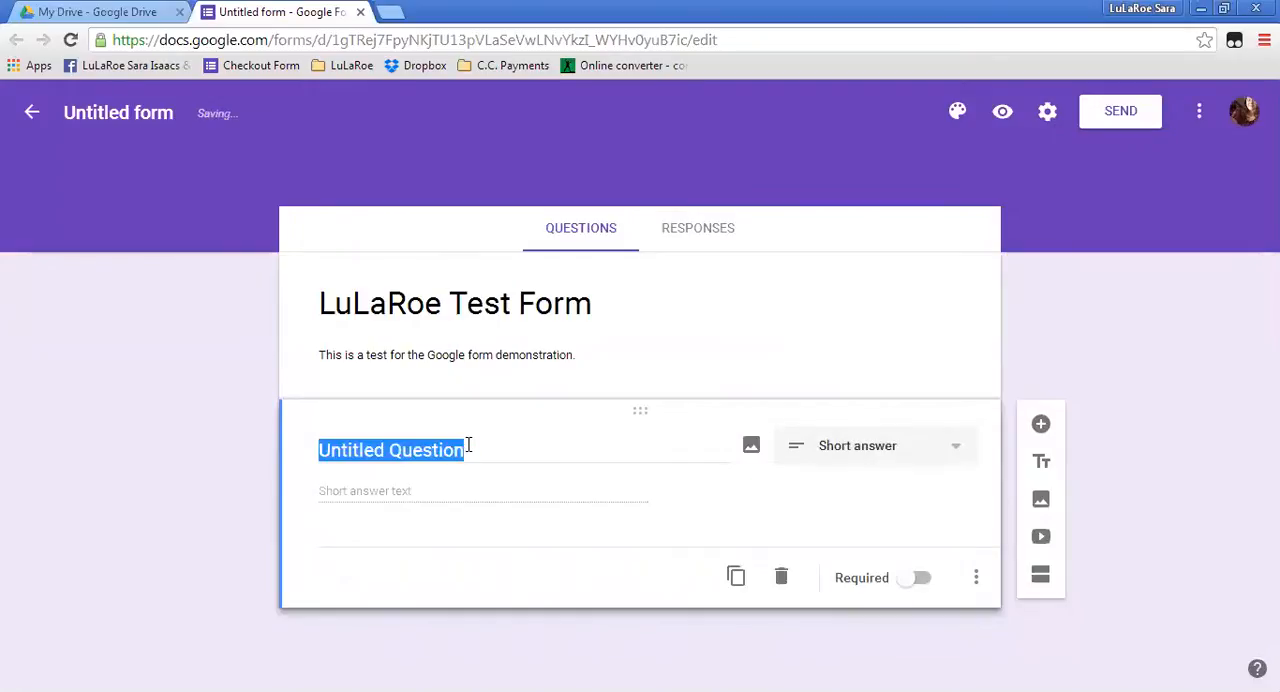
type("Name")
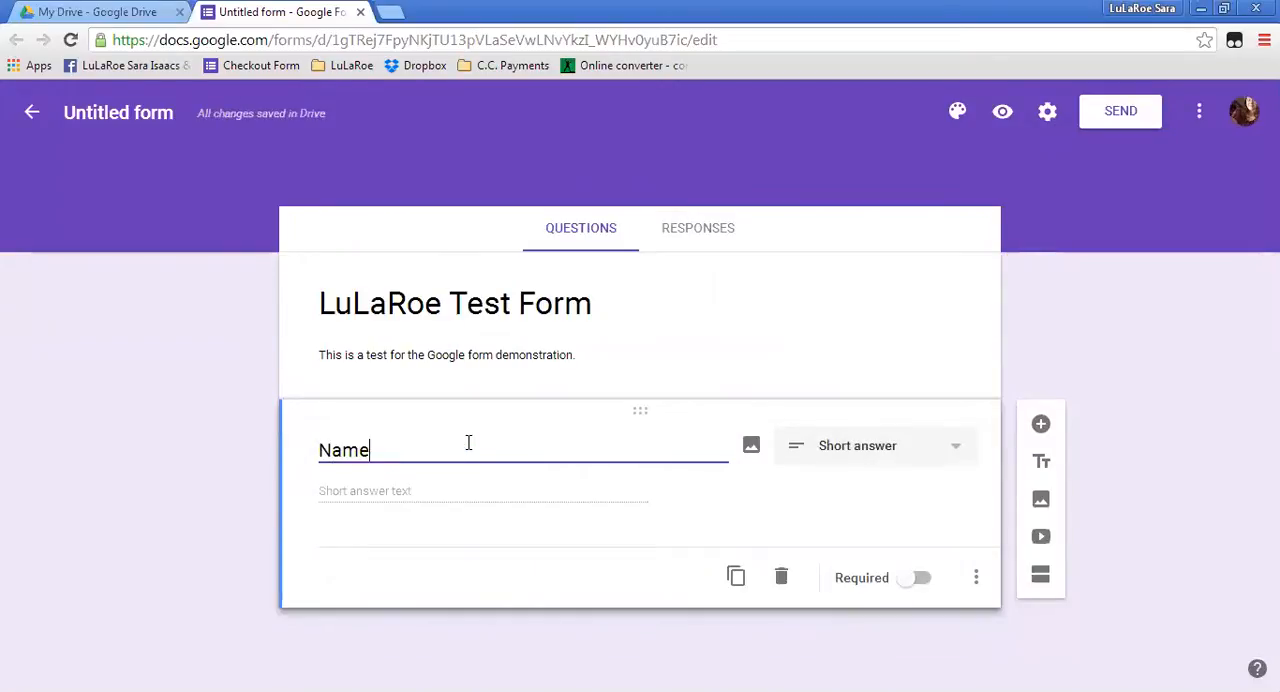
left_click(368, 505)
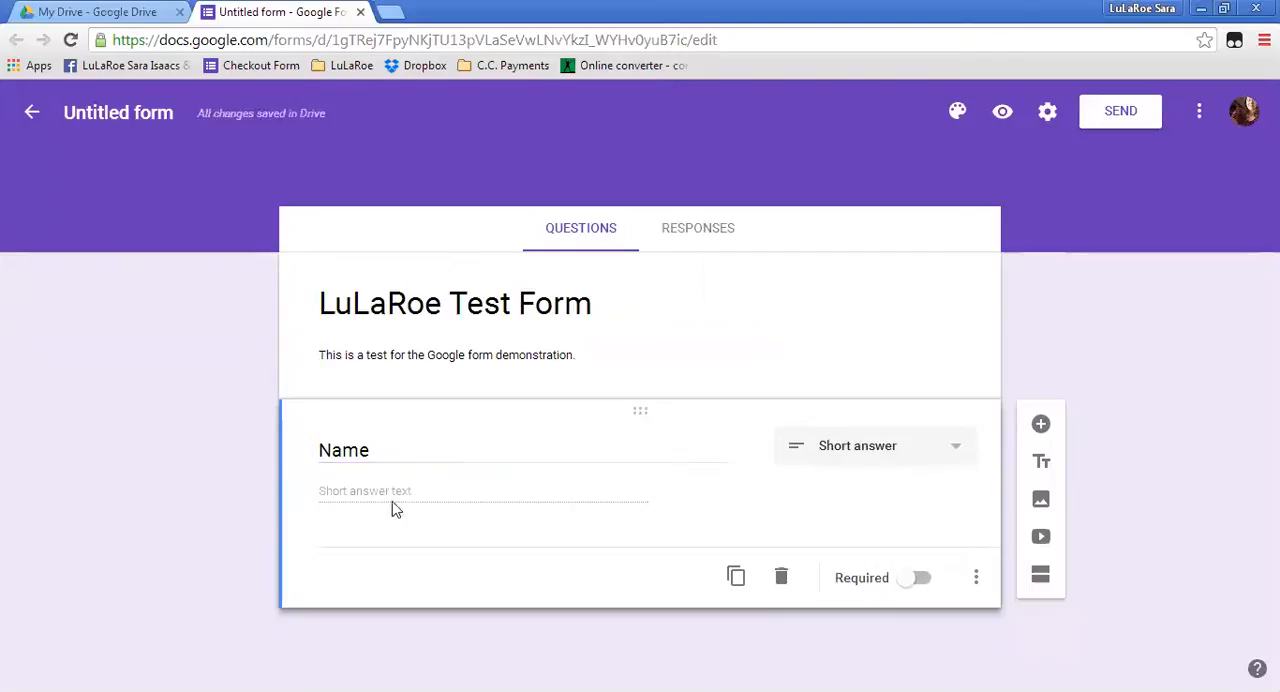
left_click(911, 589)
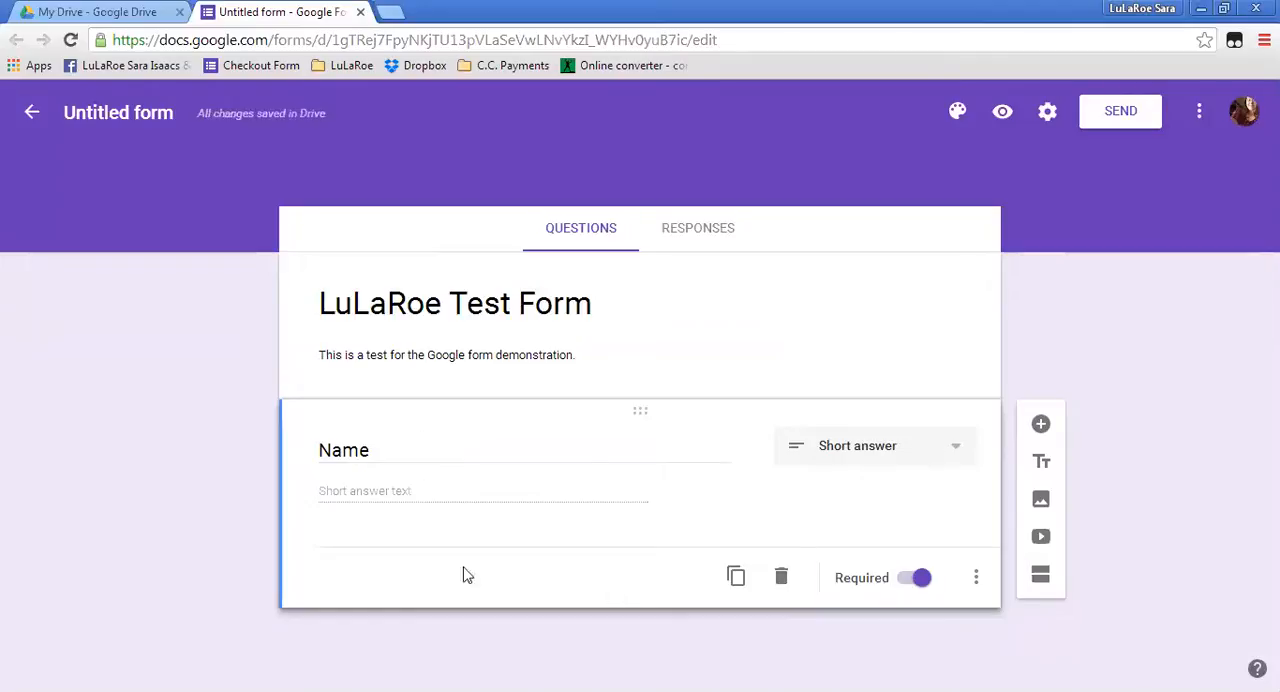
Duplicate the Name question and retitle the copy "Periscope/Facebook name".
left_click(734, 580)
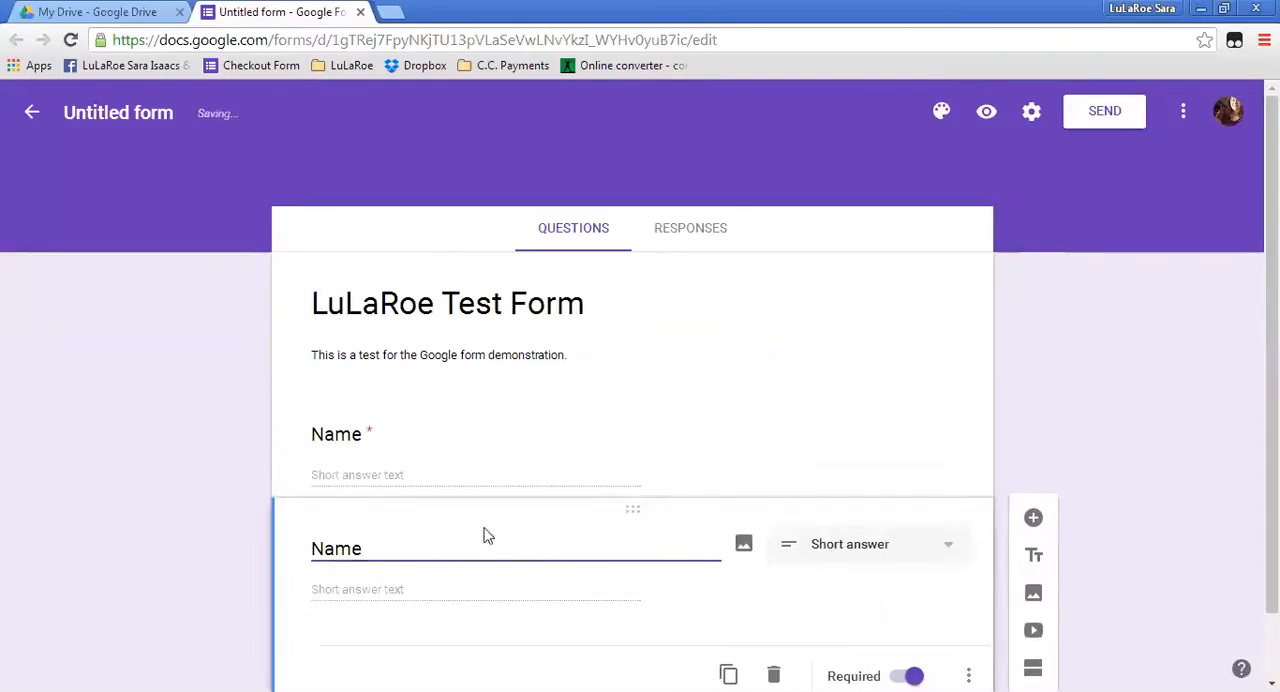
left_click_drag(366, 548, 286, 558)
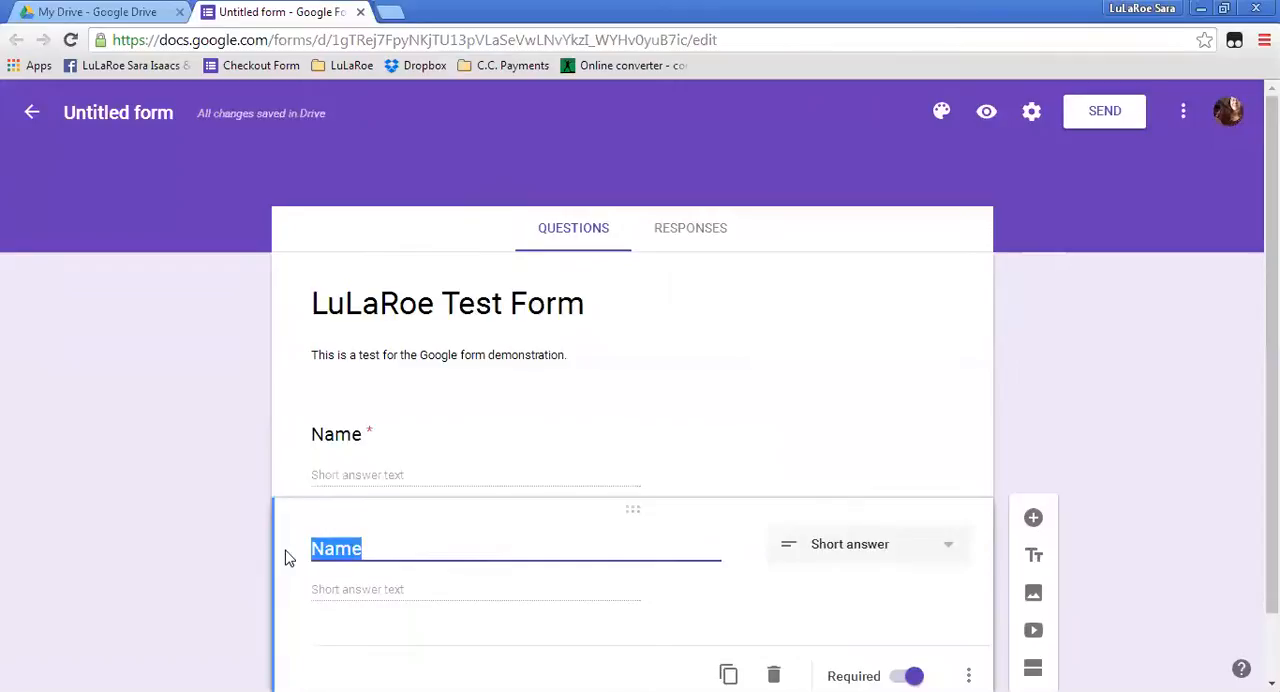
type("Per")
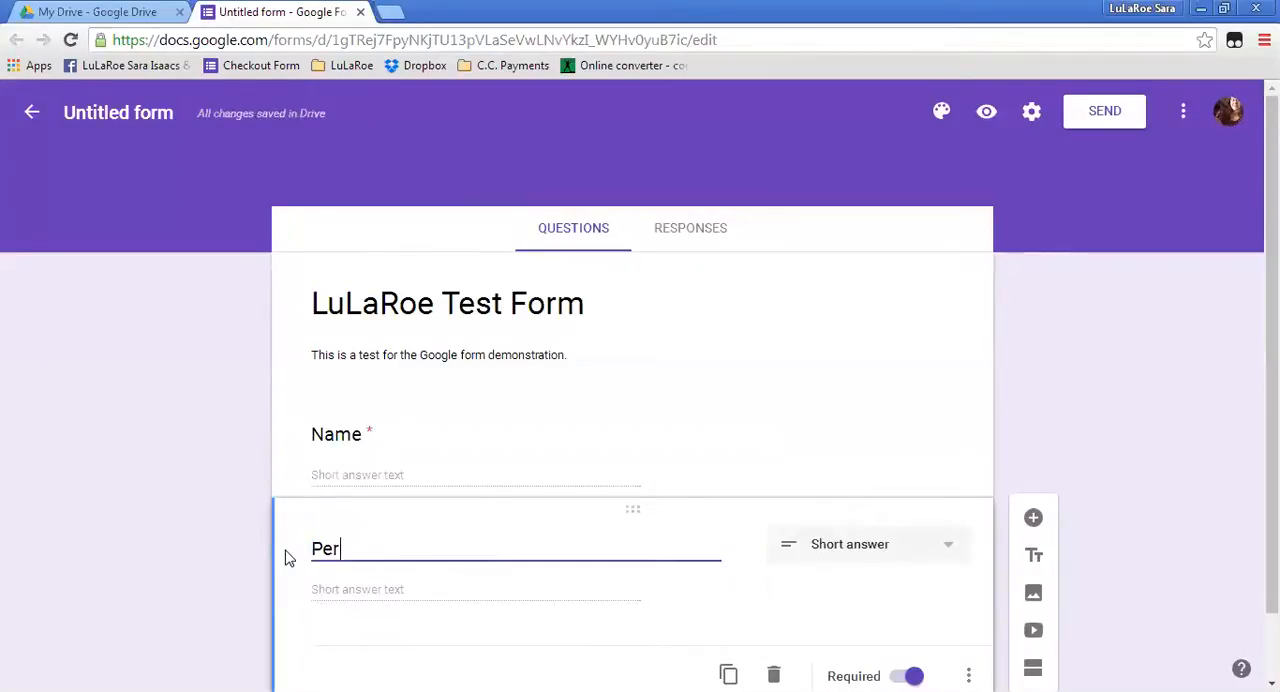
type("iscope/Fa")
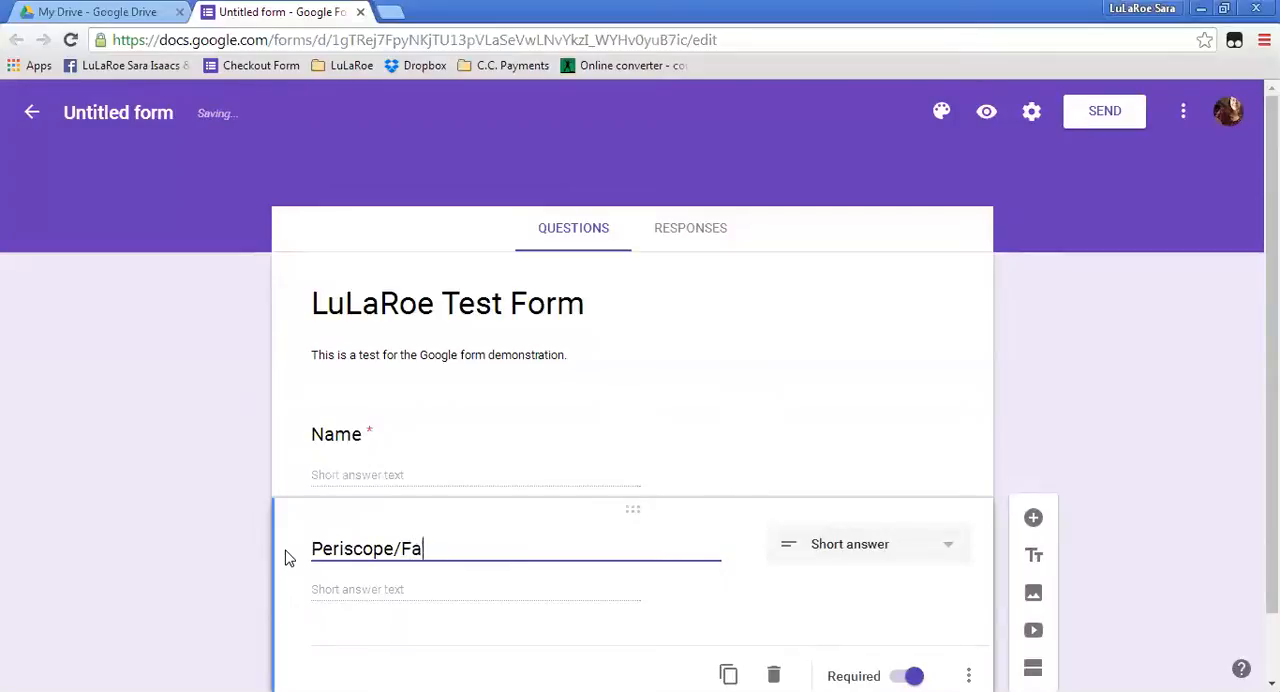
type("cebook name")
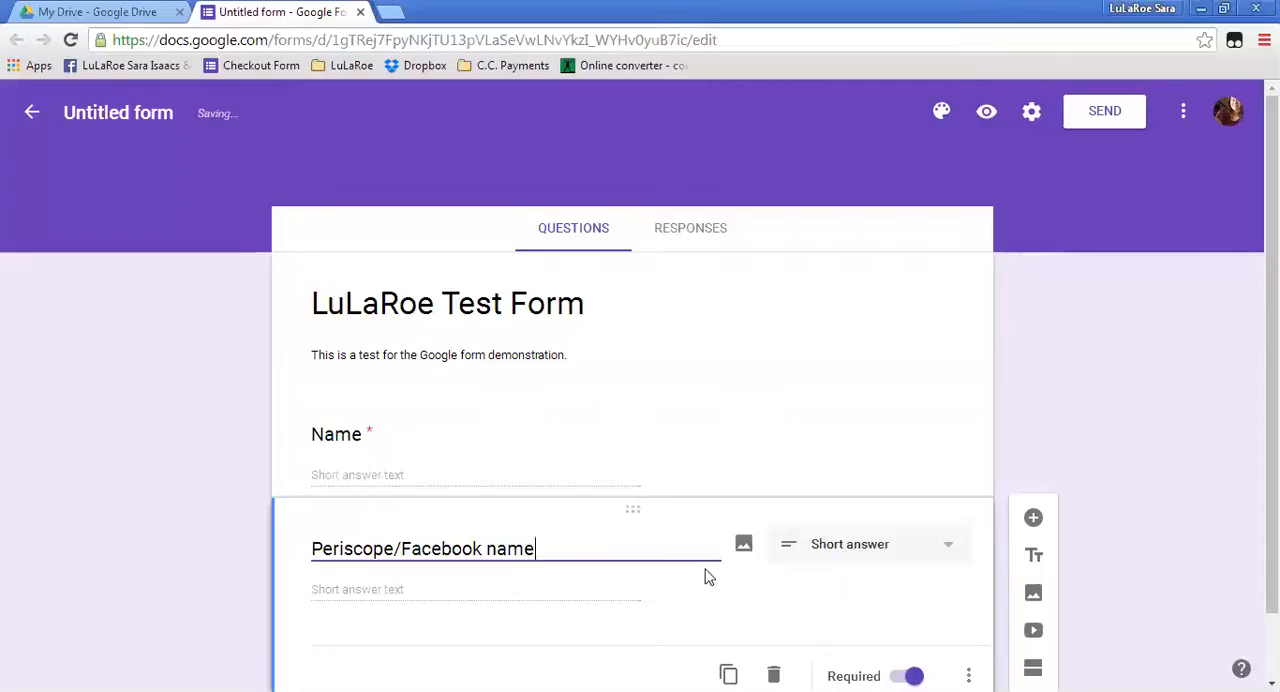
Change the answer type of the "Periscope/Facebook name" question to Paragraph.
left_click(947, 546)
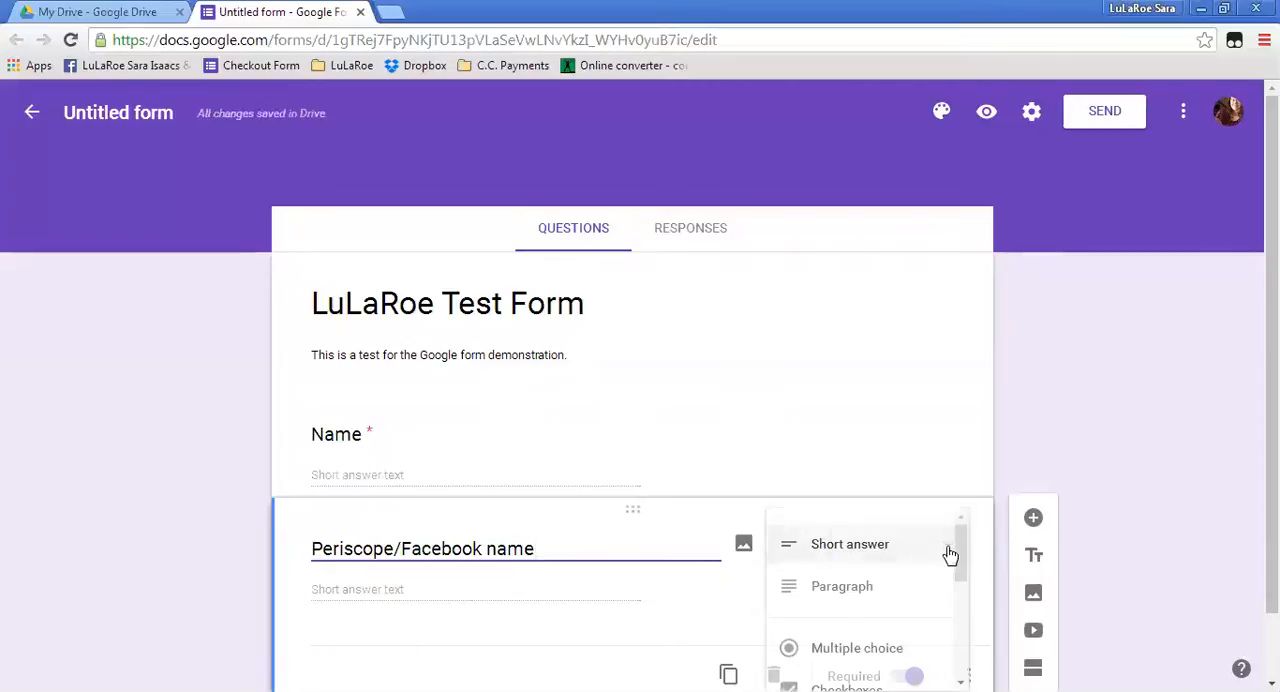
left_click(855, 590)
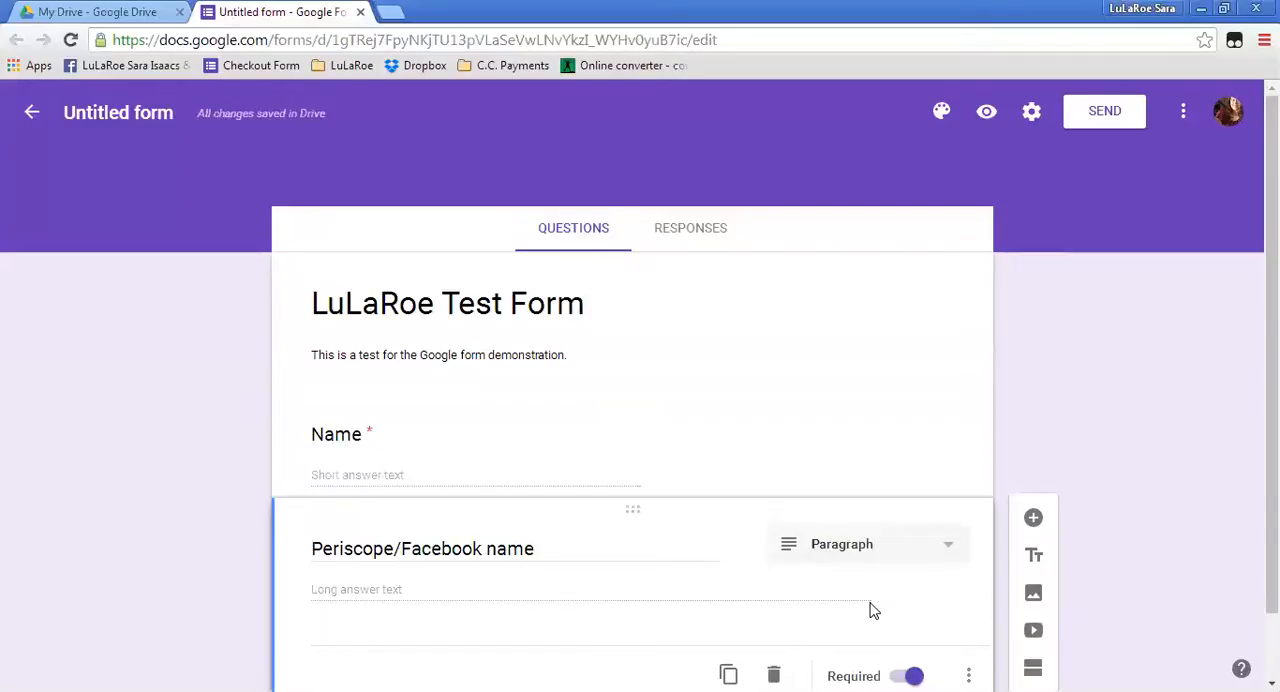
scroll(852, 585, "down", 1)
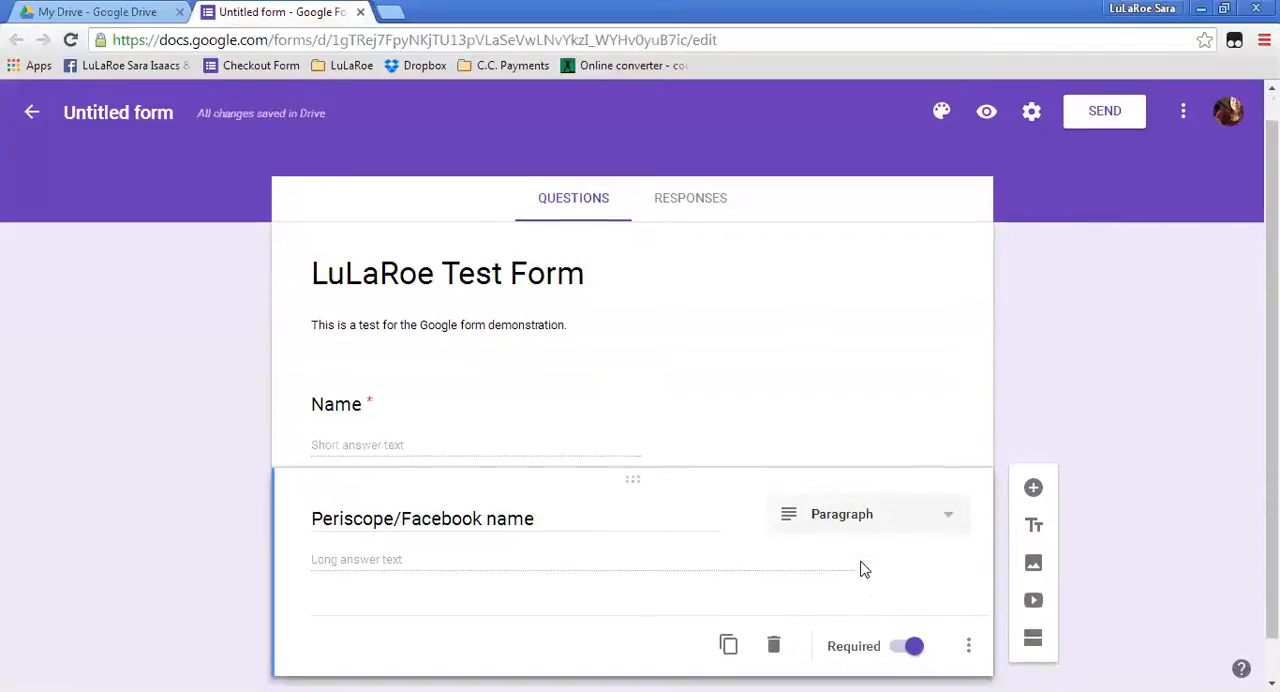
mouse_move(755, 477)
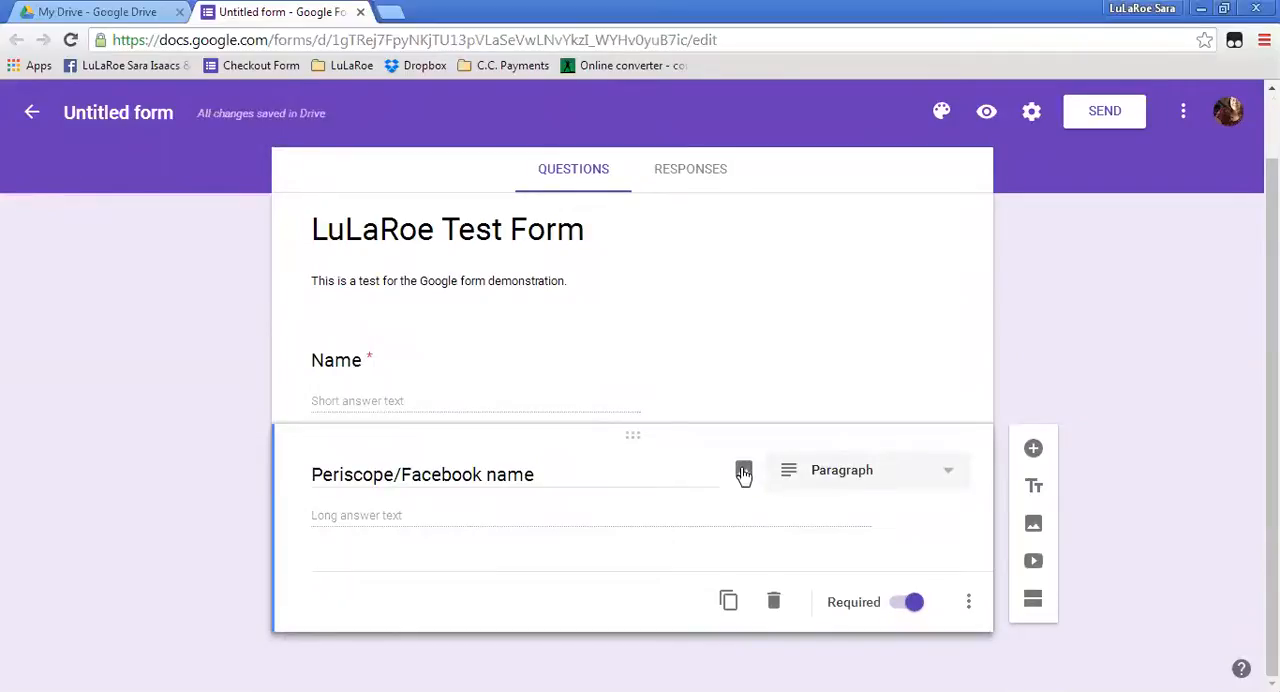
left_click(745, 476)
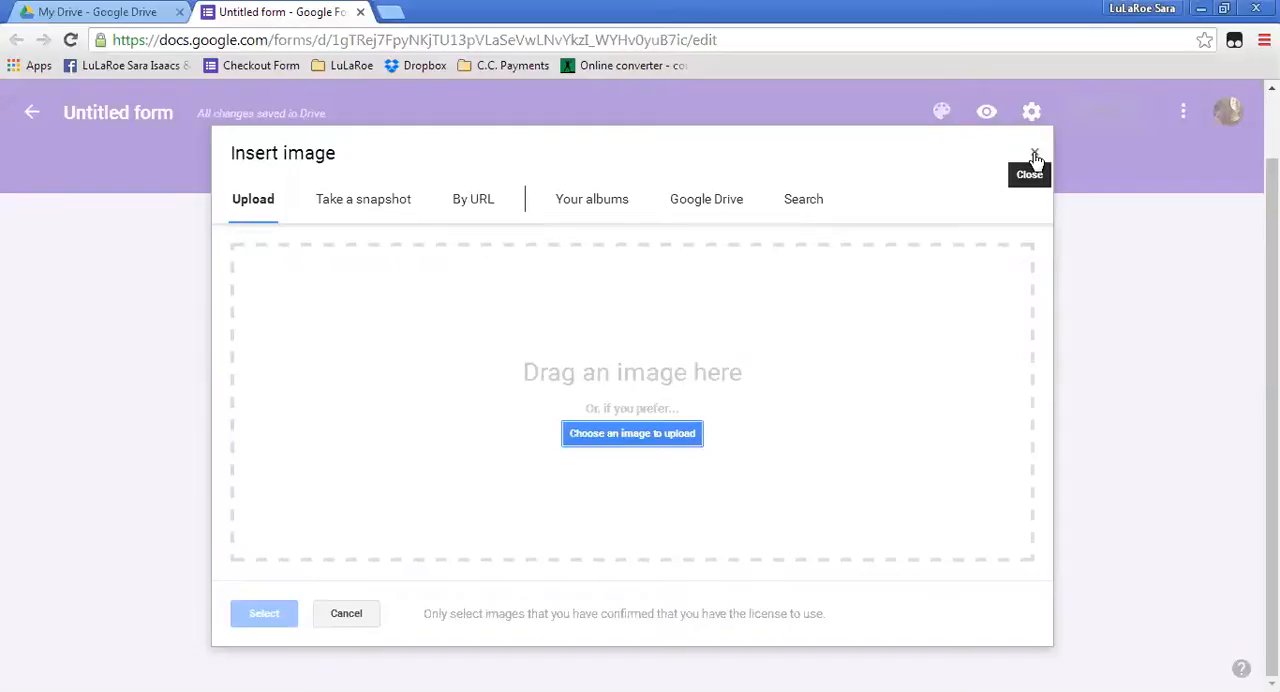
left_click(1035, 156)
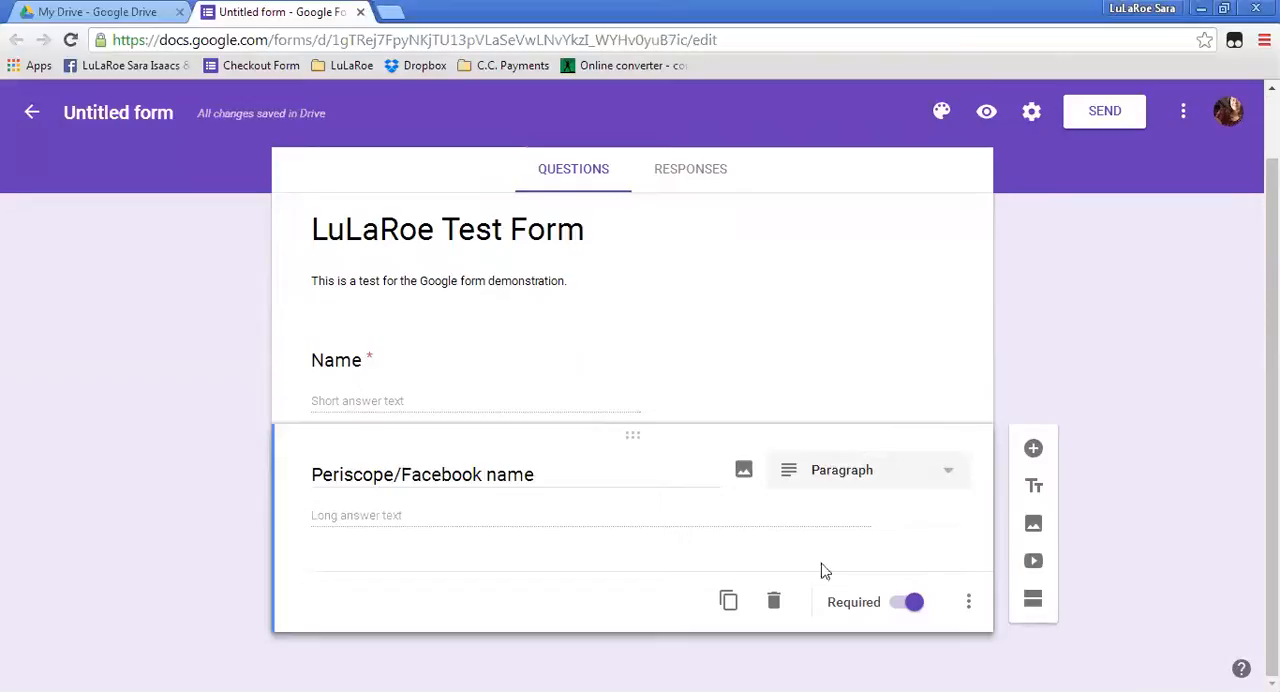
Add a new question below "Periscope/Facebook name" and title it "Address".
left_click(1033, 450)
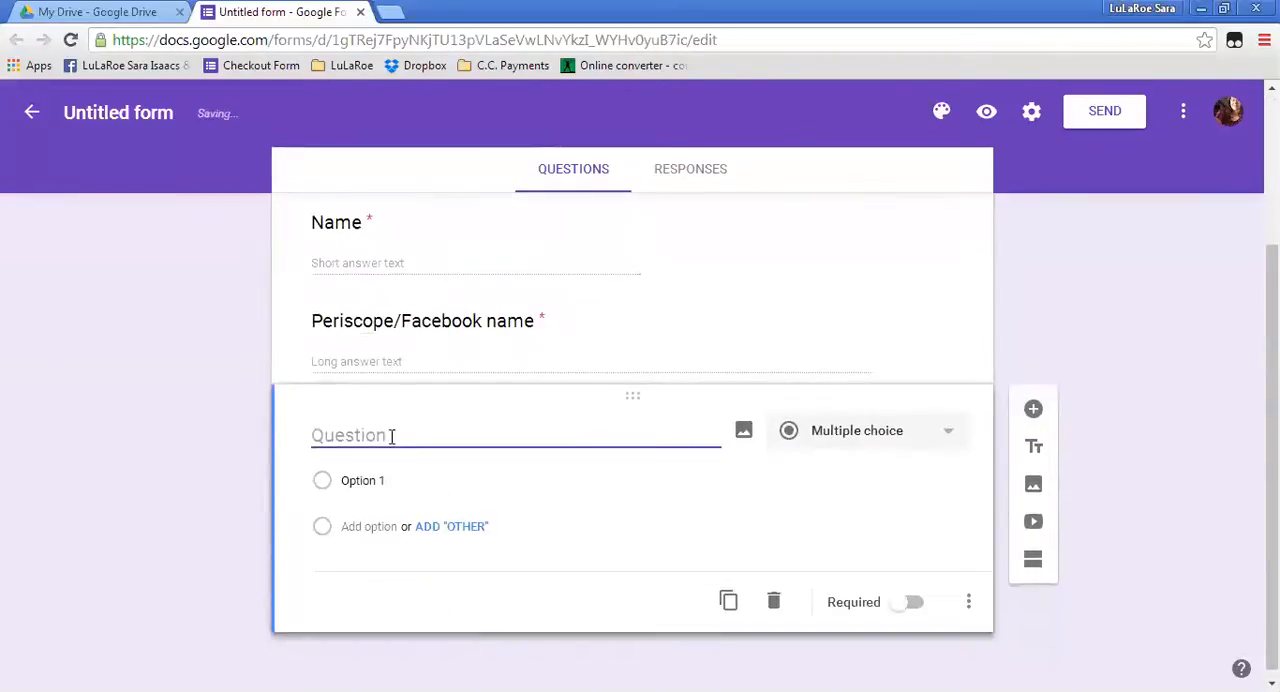
type("Address")
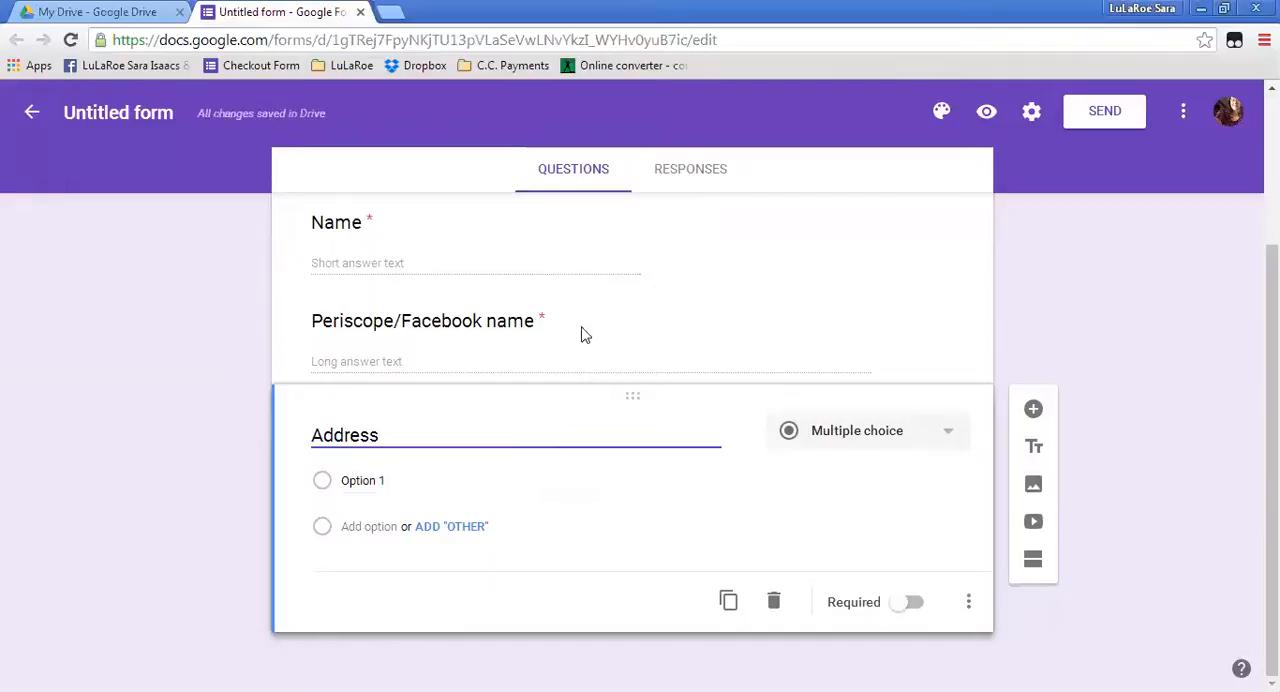
Make the "Address" question required and change its answer type to Paragraph.
left_click(908, 603)
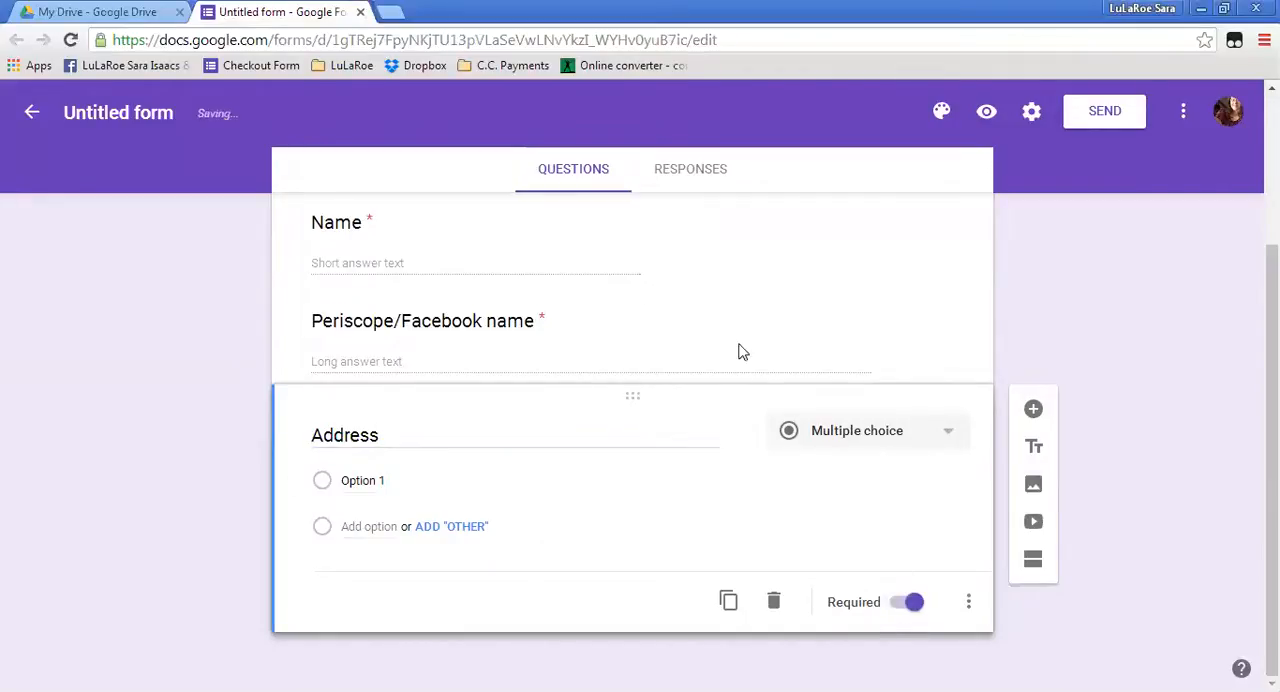
left_click(785, 333)
left_click(611, 577)
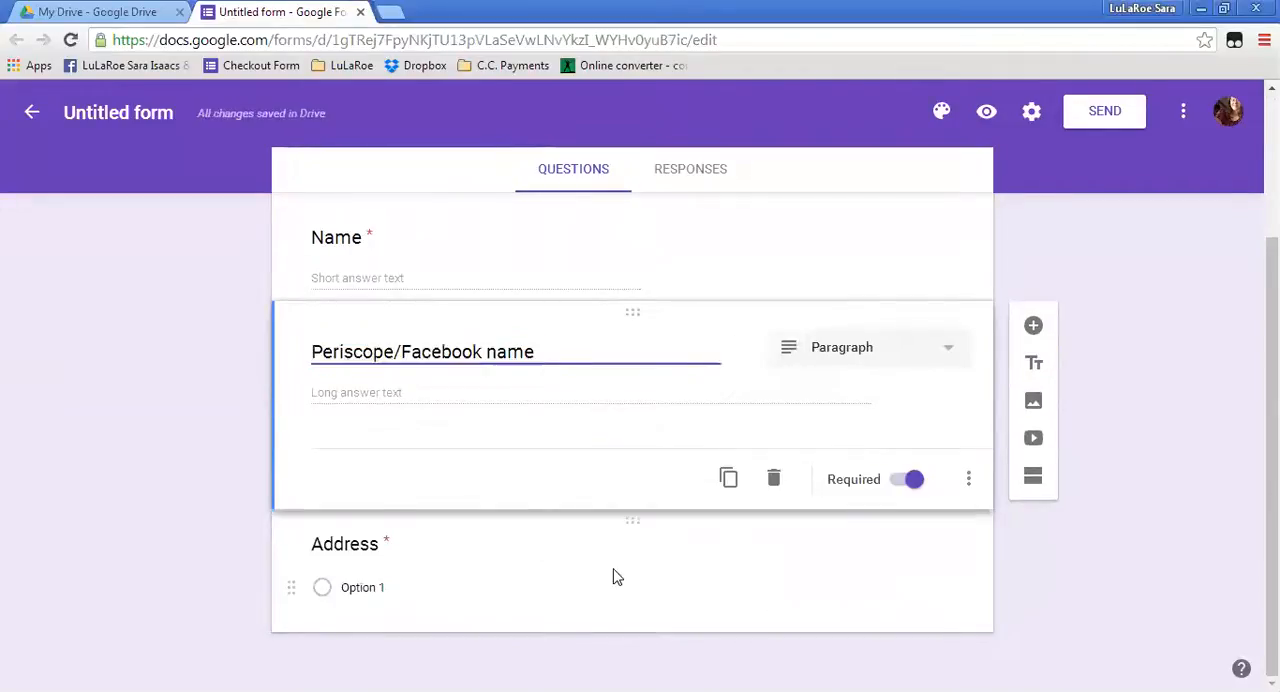
left_click(950, 455)
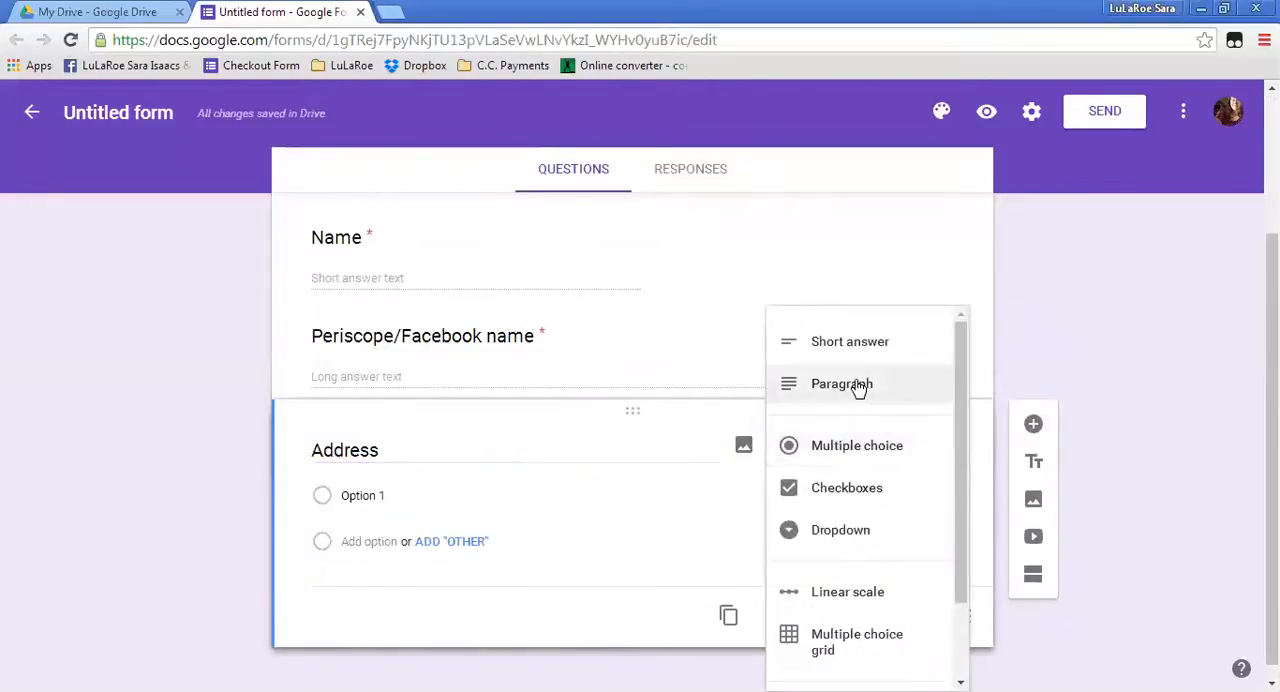
left_click(858, 388)
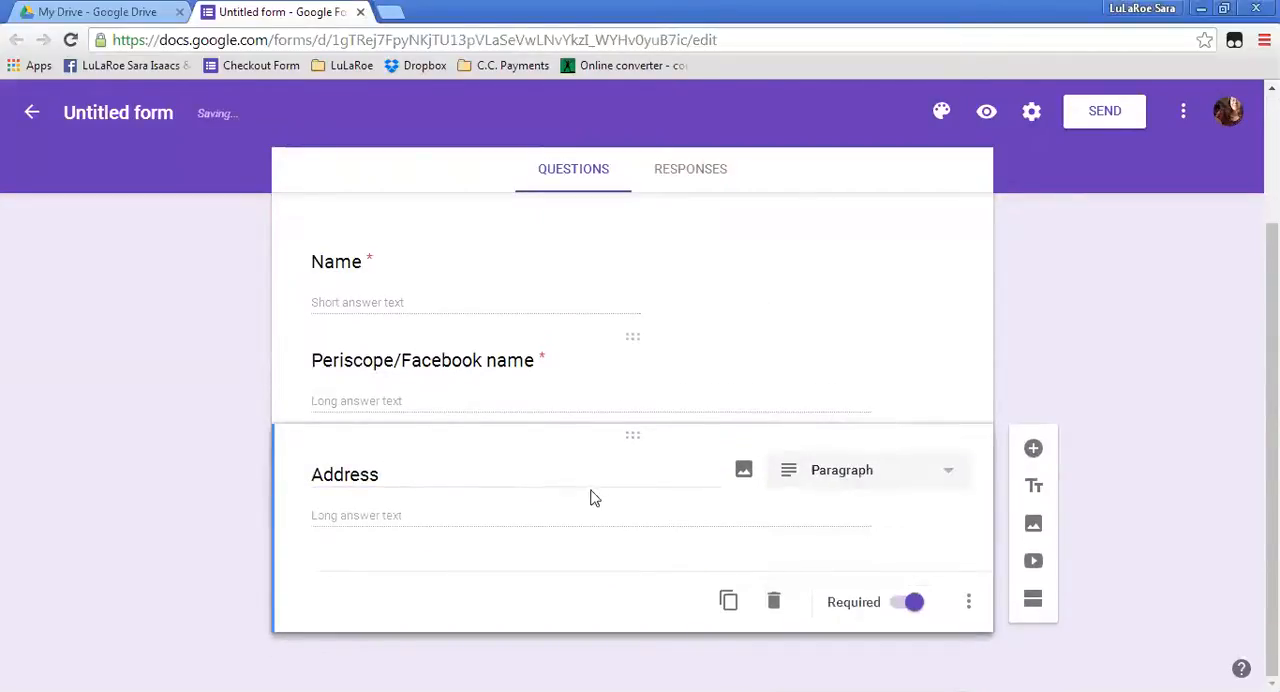
Retitle the "Address" question as "Street Address".
double_click(461, 474)
left_click(461, 474)
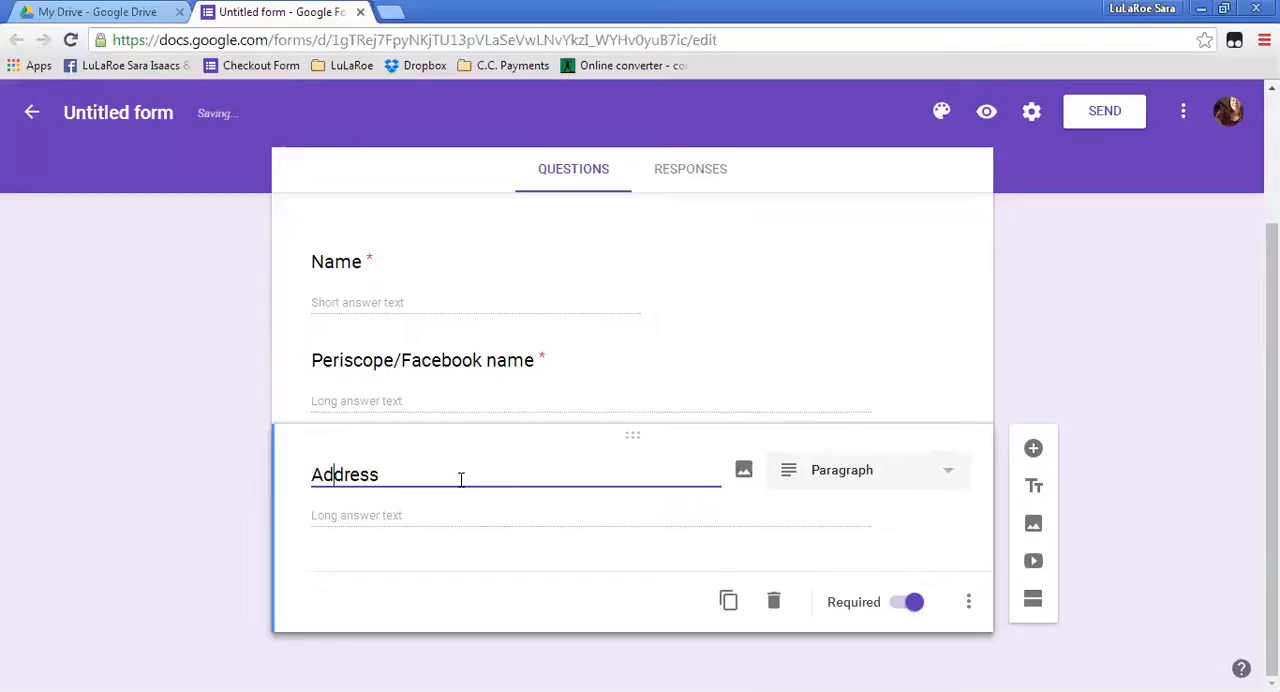
type("Street")
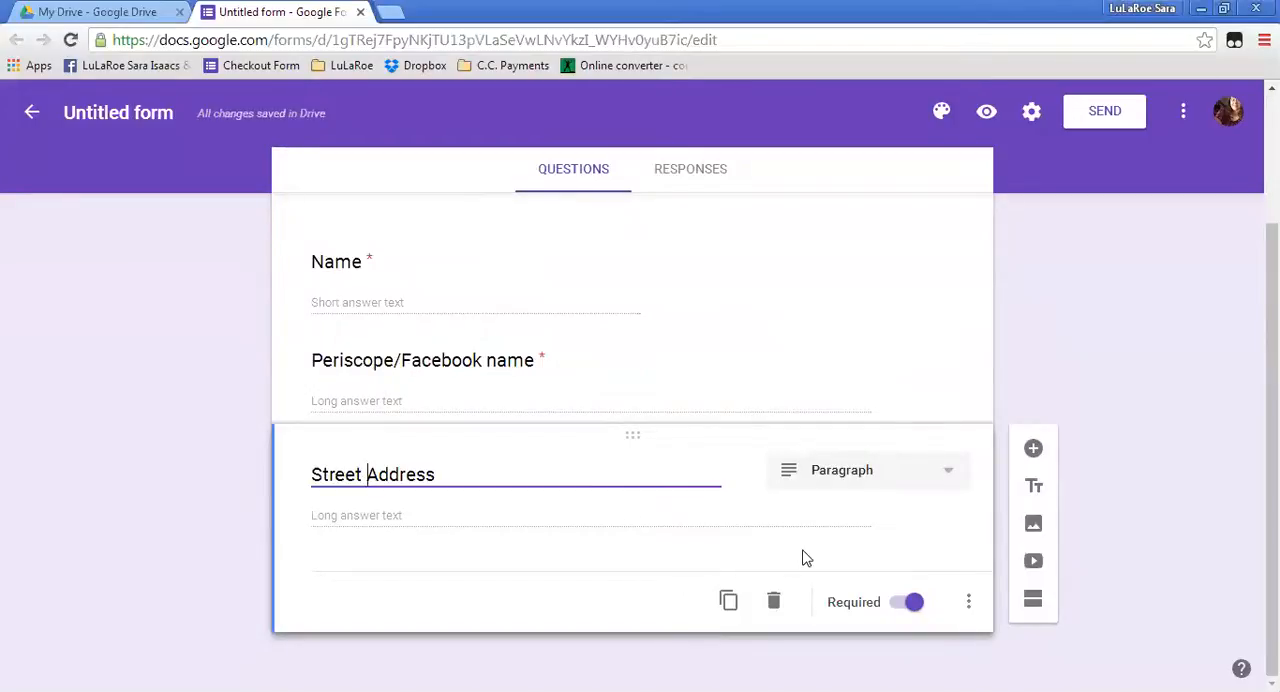
Add a required short answer question titled "City" below "Street Address".
left_click(1034, 450)
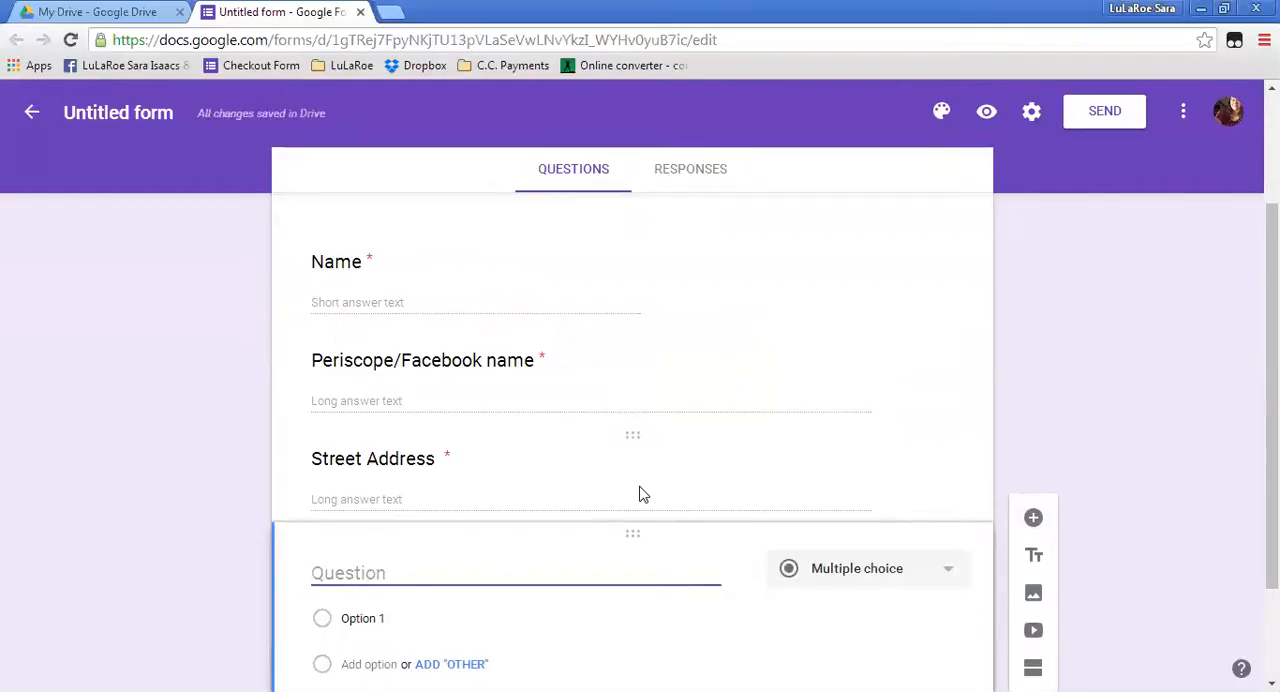
type("City")
left_click(952, 578)
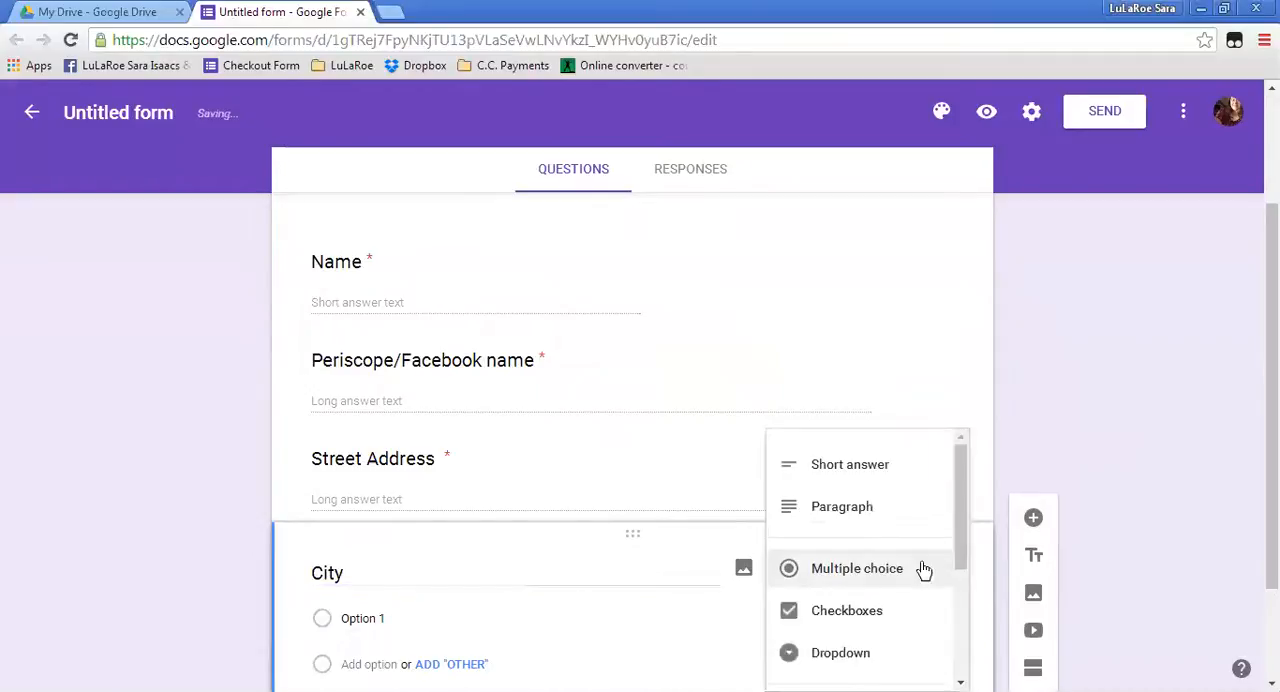
left_click(845, 466)
scroll(937, 468, "down", 1)
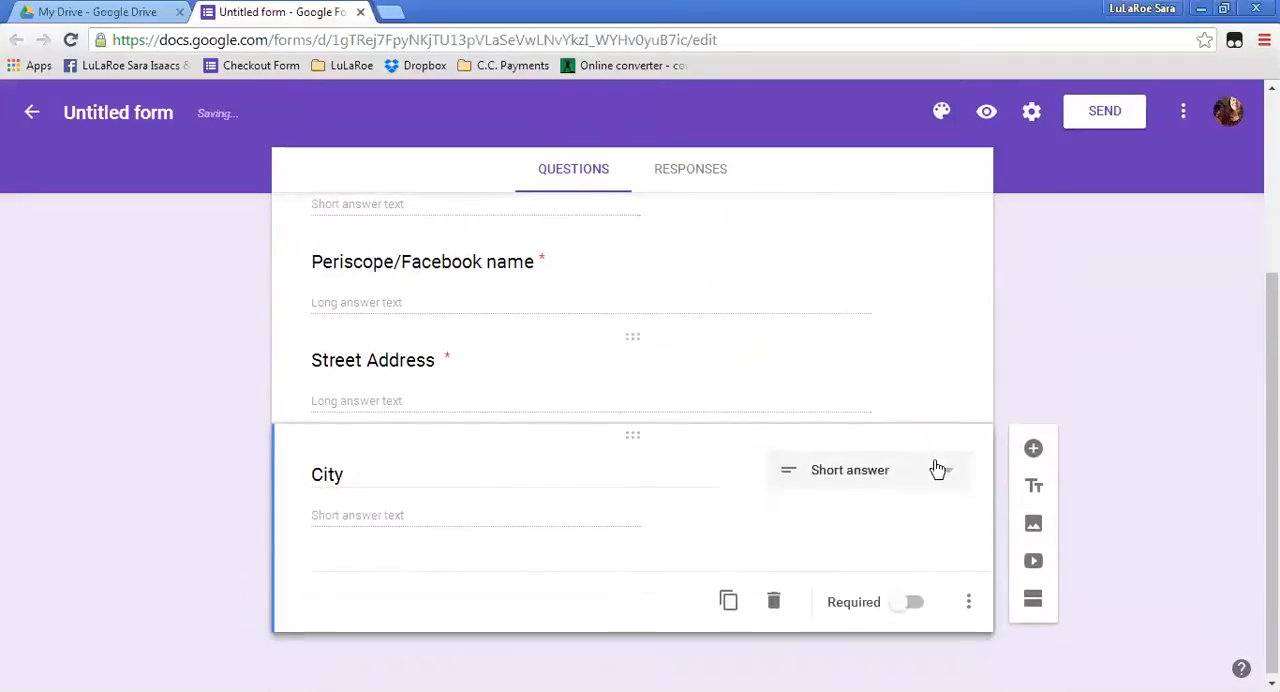
left_click(904, 606)
Add a short answer question titled "State" below "City".
left_click(1034, 450)
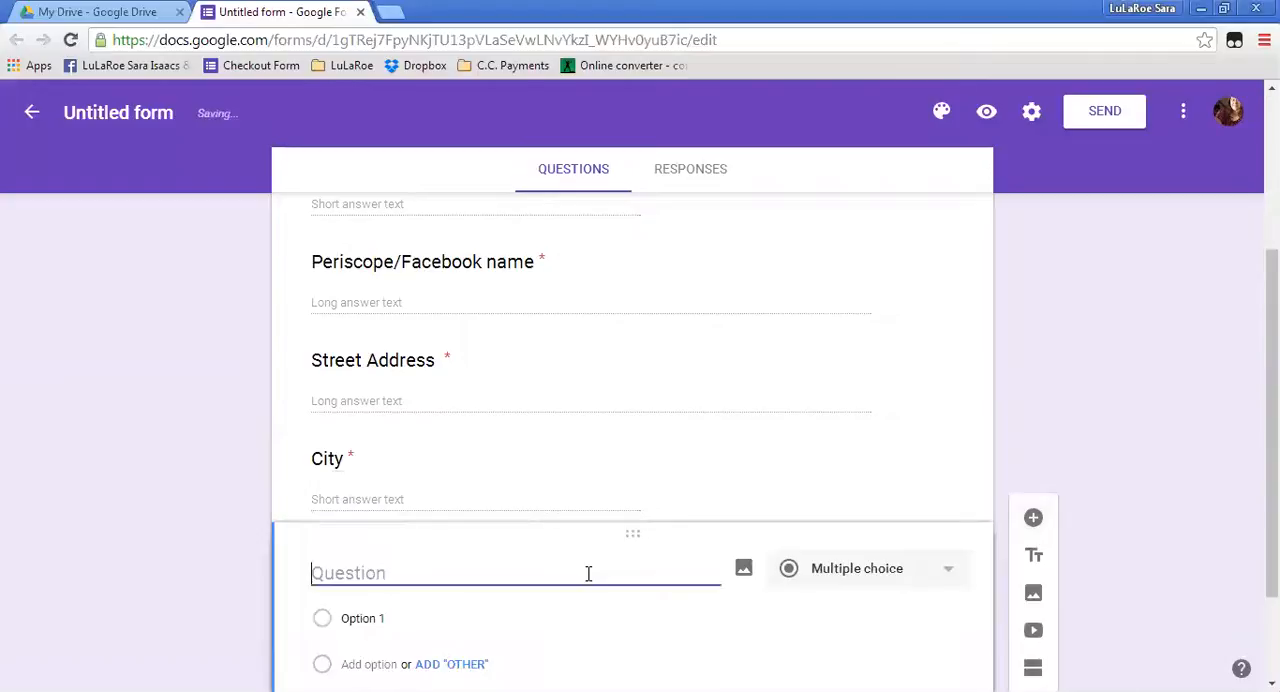
type("Stat")
left_click(878, 570)
left_click(851, 479)
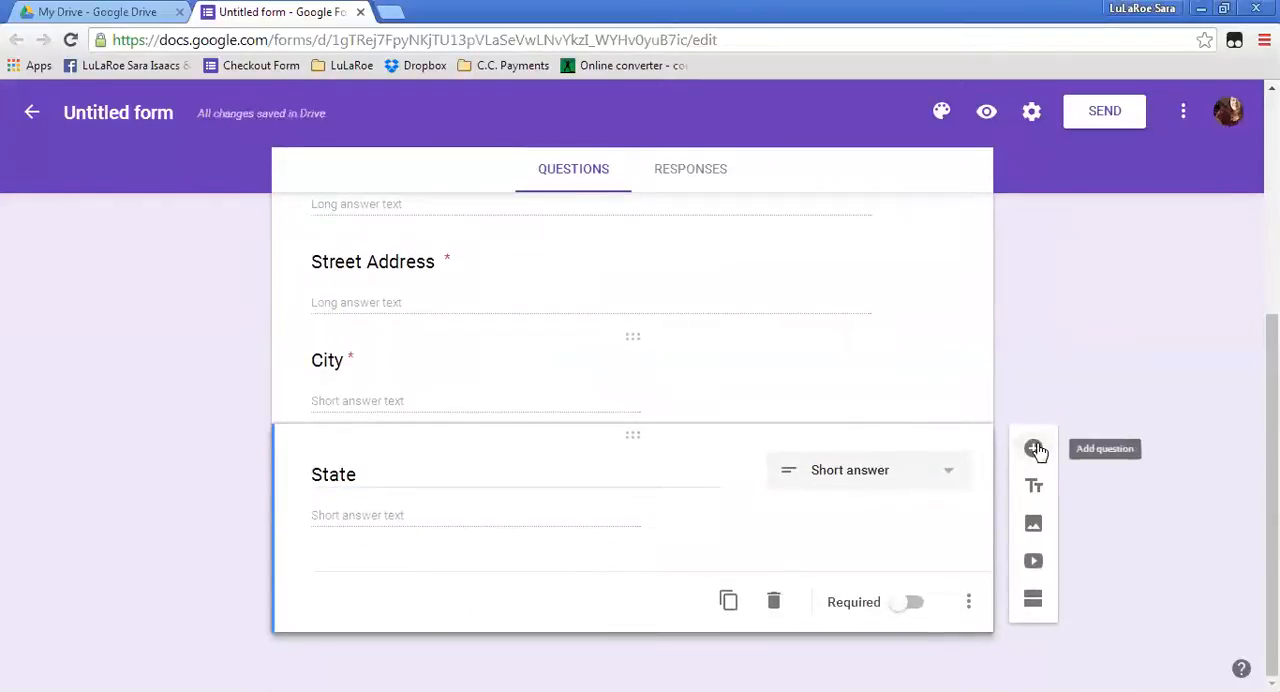
Add a short answer question titled "ZIPCODE" below "State".
left_click(1033, 449)
type("ZIPCODE")
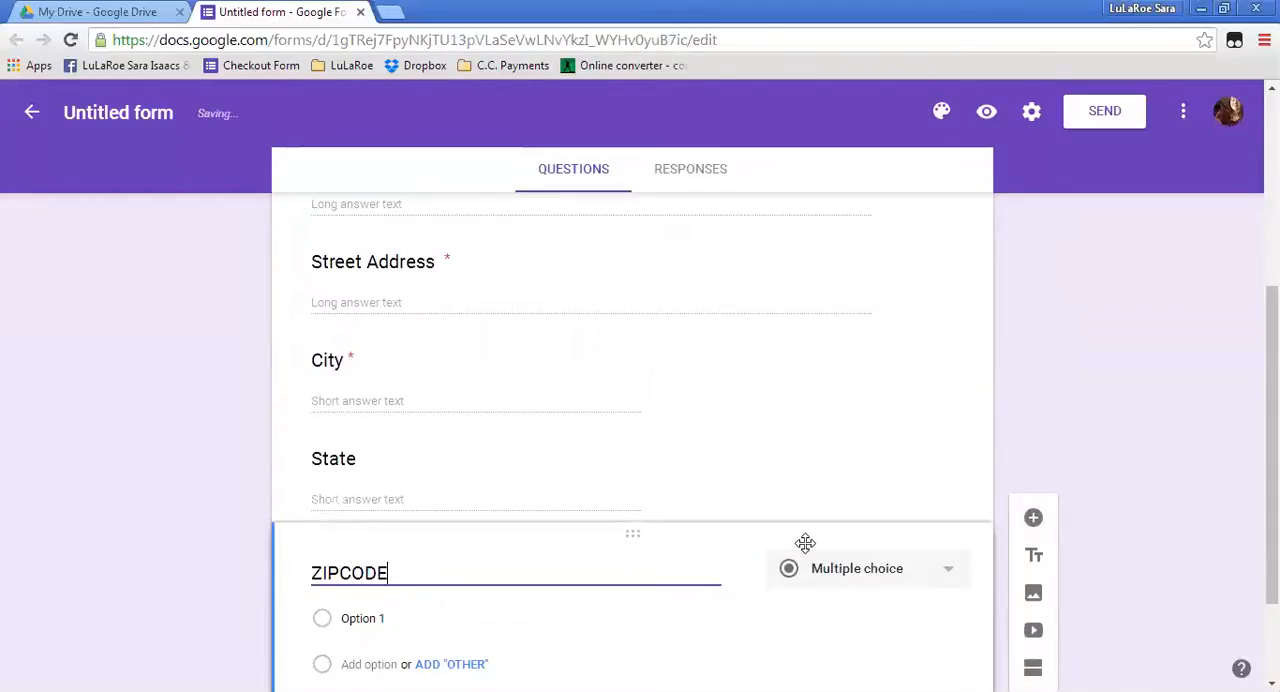
left_click(836, 570)
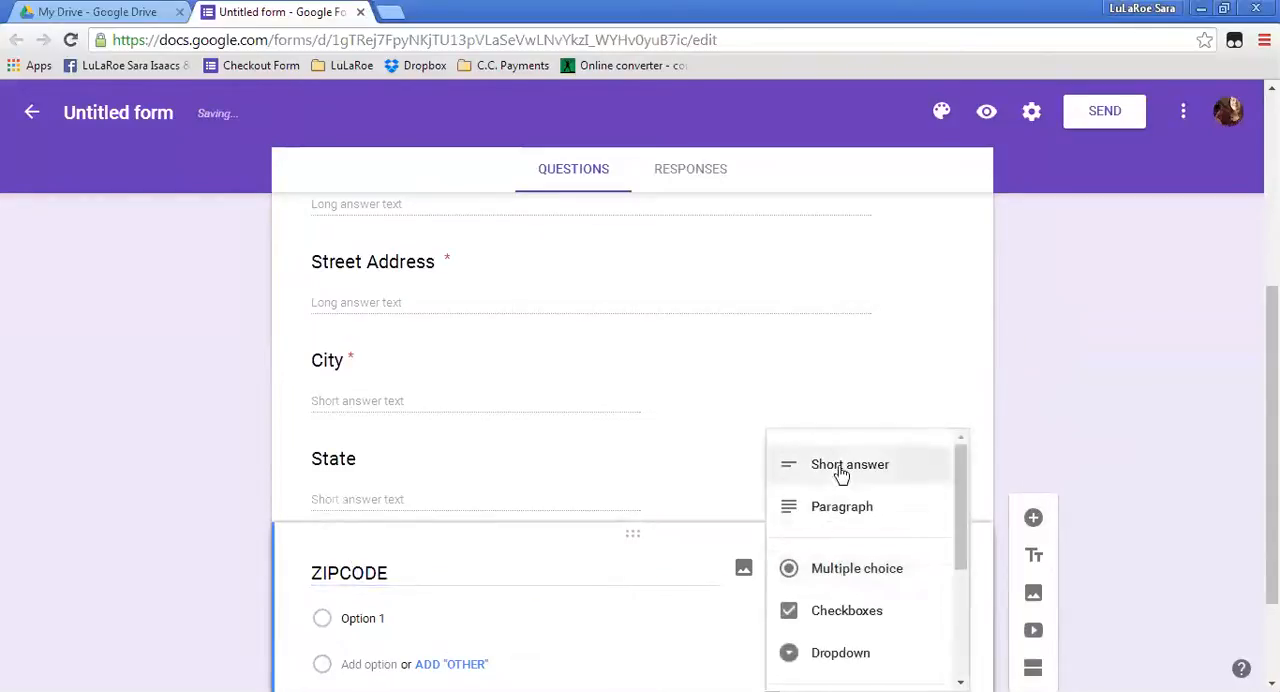
left_click(834, 470)
scroll(880, 425, "down", 1)
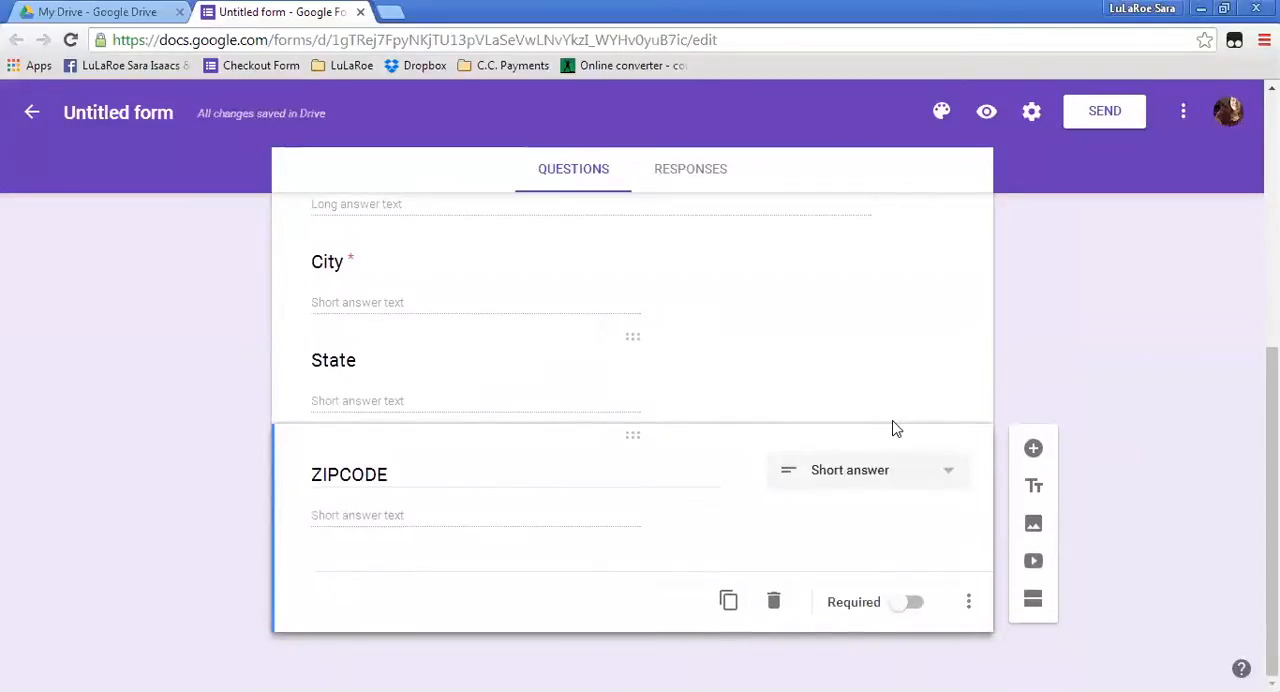
Add a Paragraph question titled "Email to send invoice." below "ZIPCODE".
left_click(1033, 450)
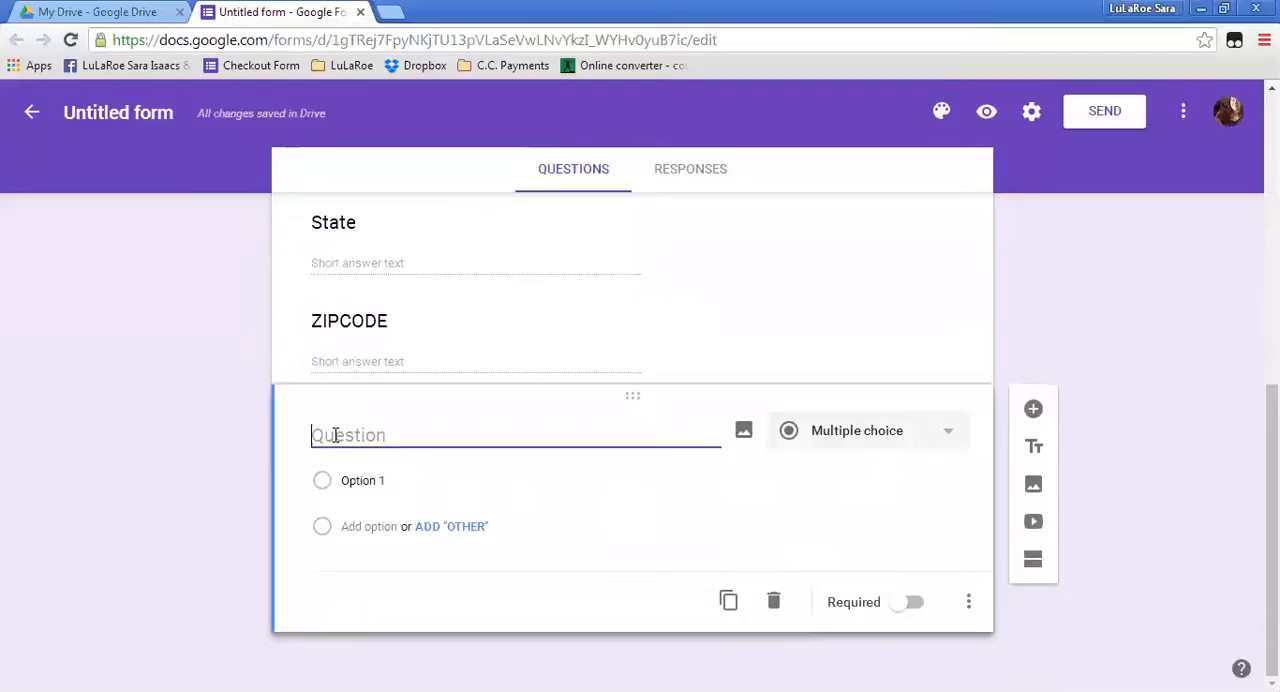
type("Email to send invoice.")
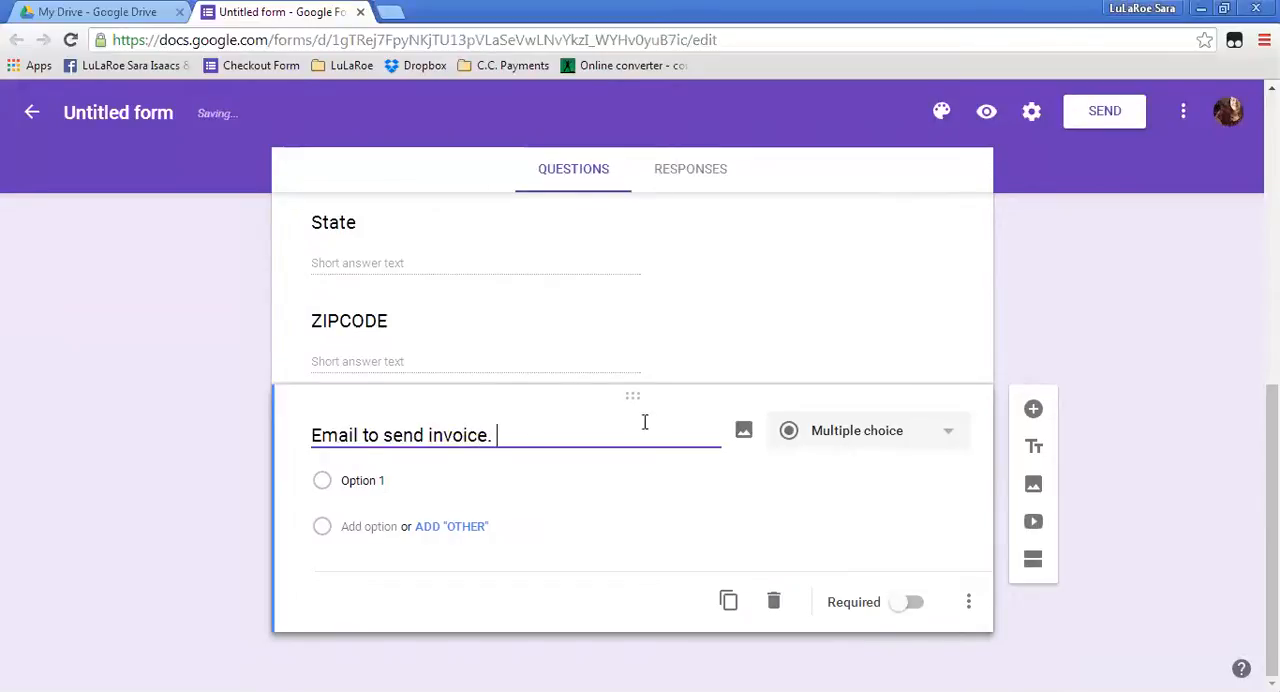
left_click(860, 430)
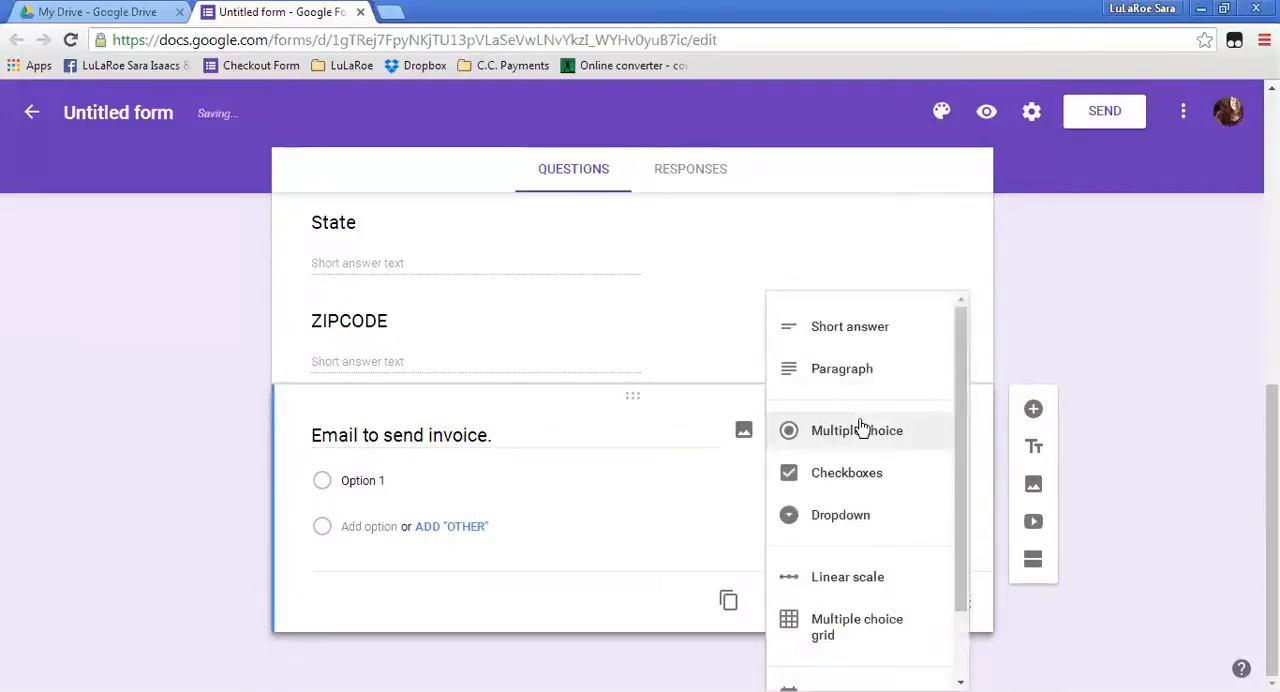
left_click(845, 370)
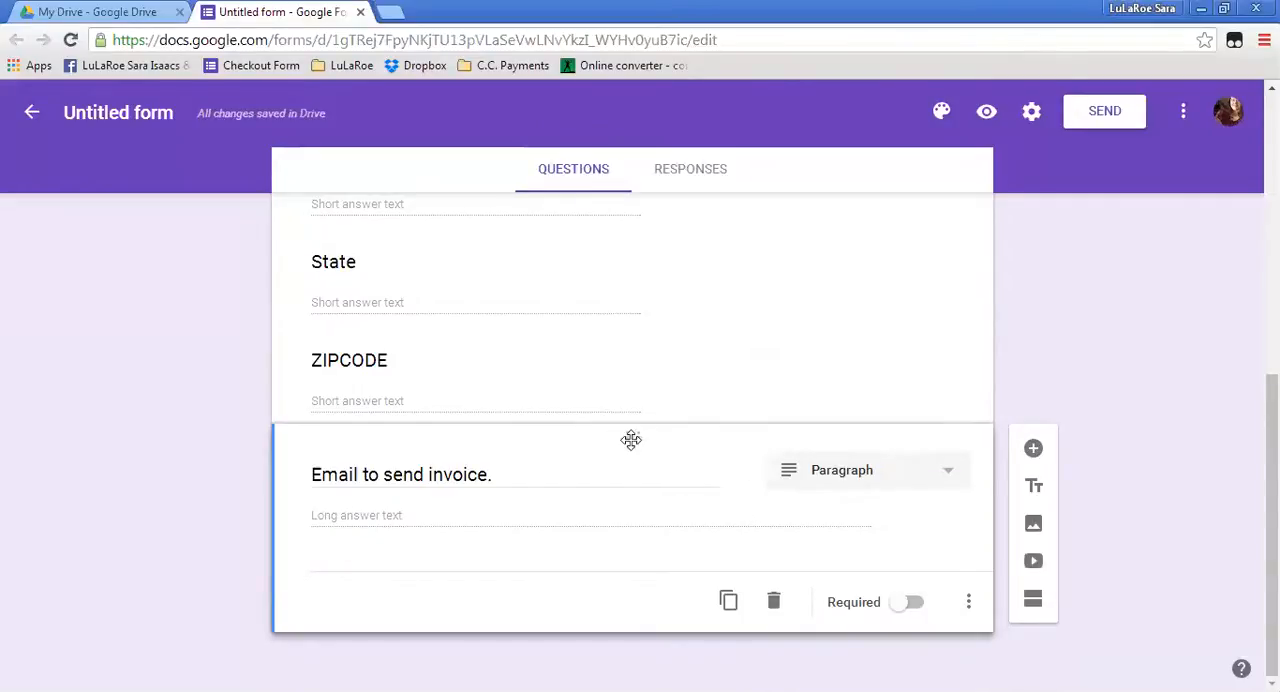
Move the "Email to send invoice." question directly below "Periscope/Facebook name" and make it required.
scroll(469, 497, "up", 5)
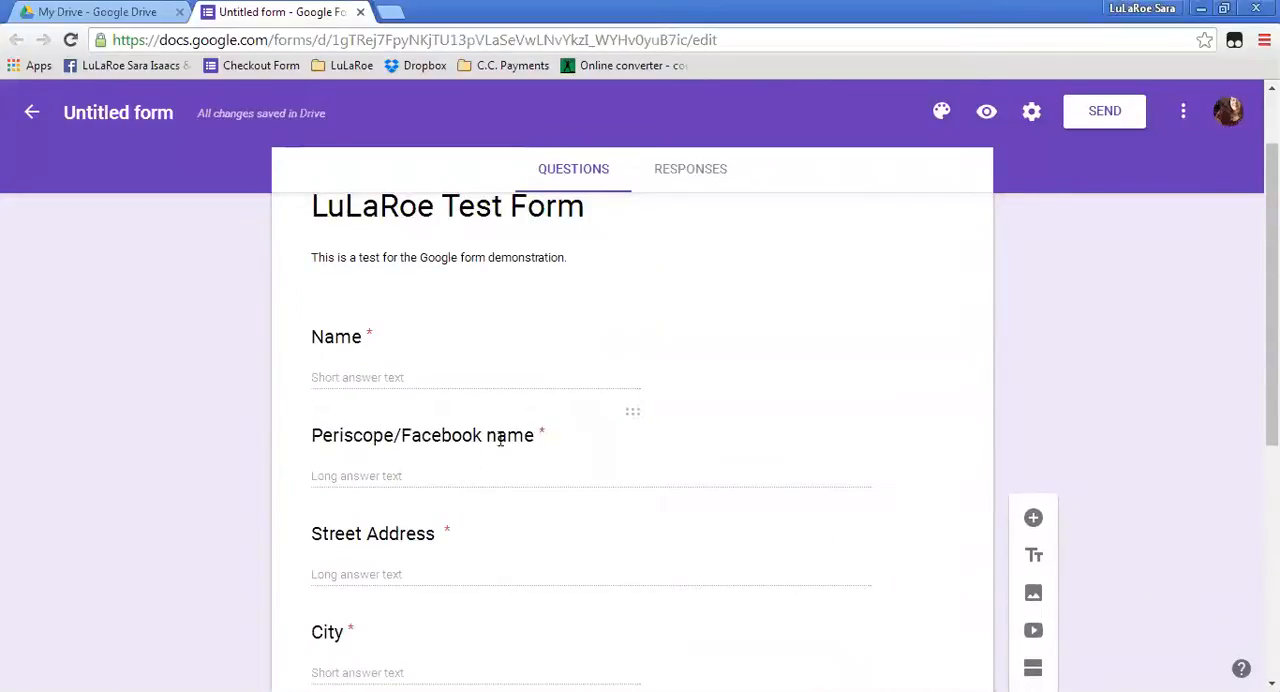
scroll(546, 437, "down", 4)
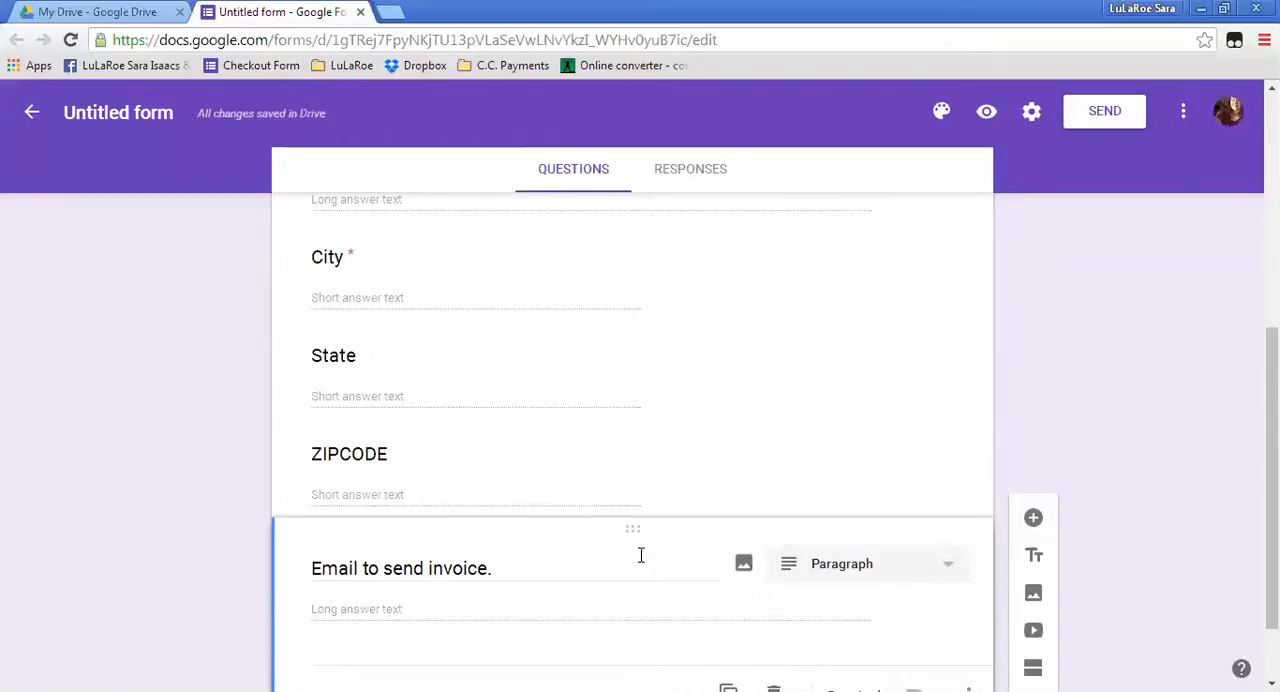
left_click_drag(633, 530, 588, 381)
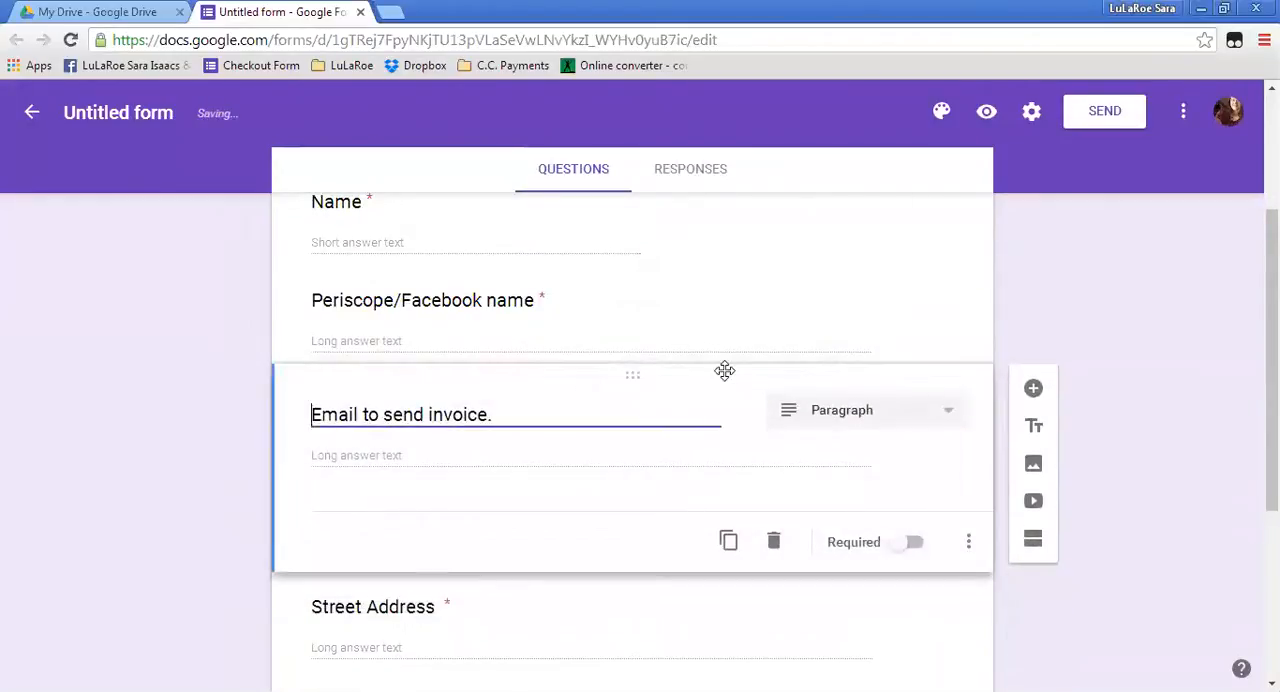
left_click(895, 548)
Make the "State" and "ZIPCODE" questions required.
scroll(650, 506, "down", 5)
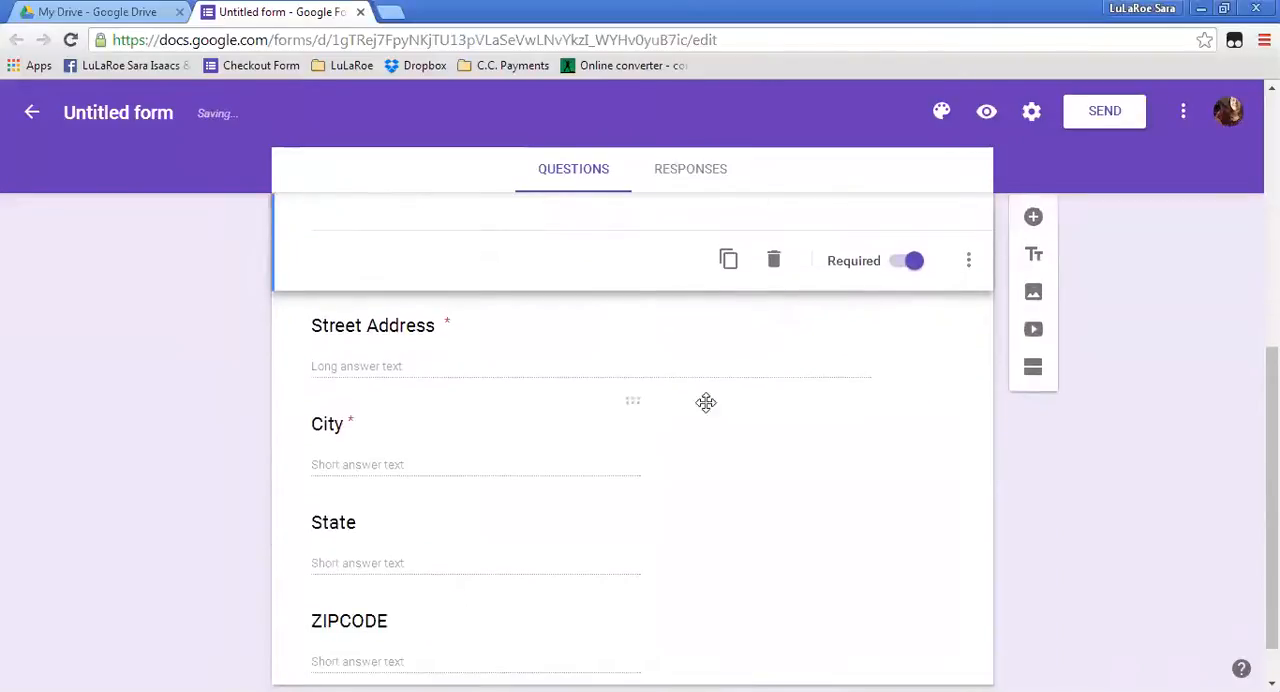
left_click(753, 383)
left_click(723, 463)
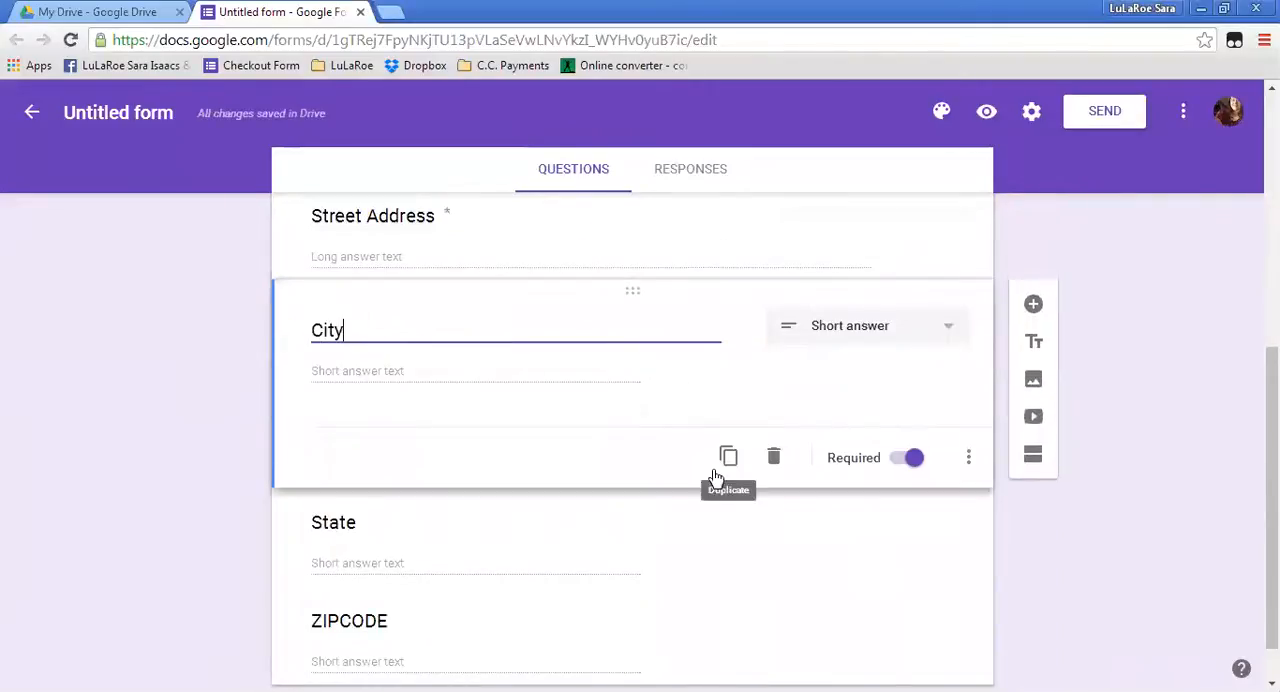
left_click(786, 562)
scroll(748, 540, "down", 2)
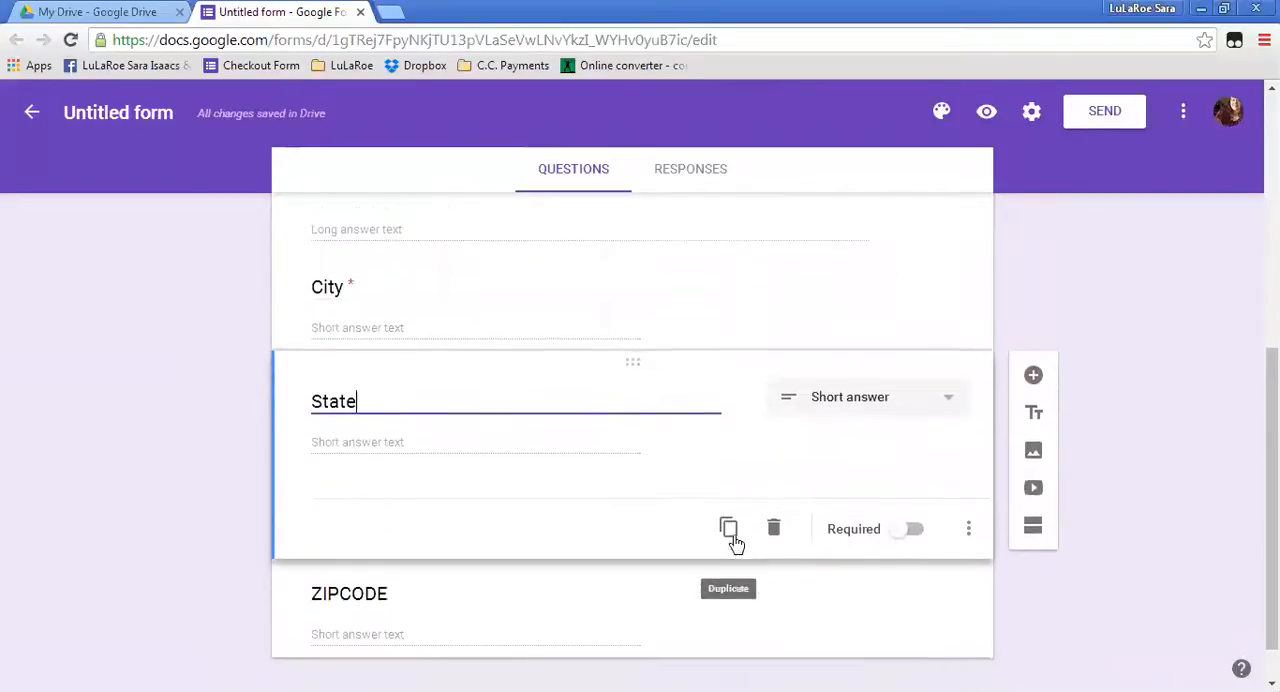
left_click(905, 504)
left_click(868, 573)
left_click(906, 604)
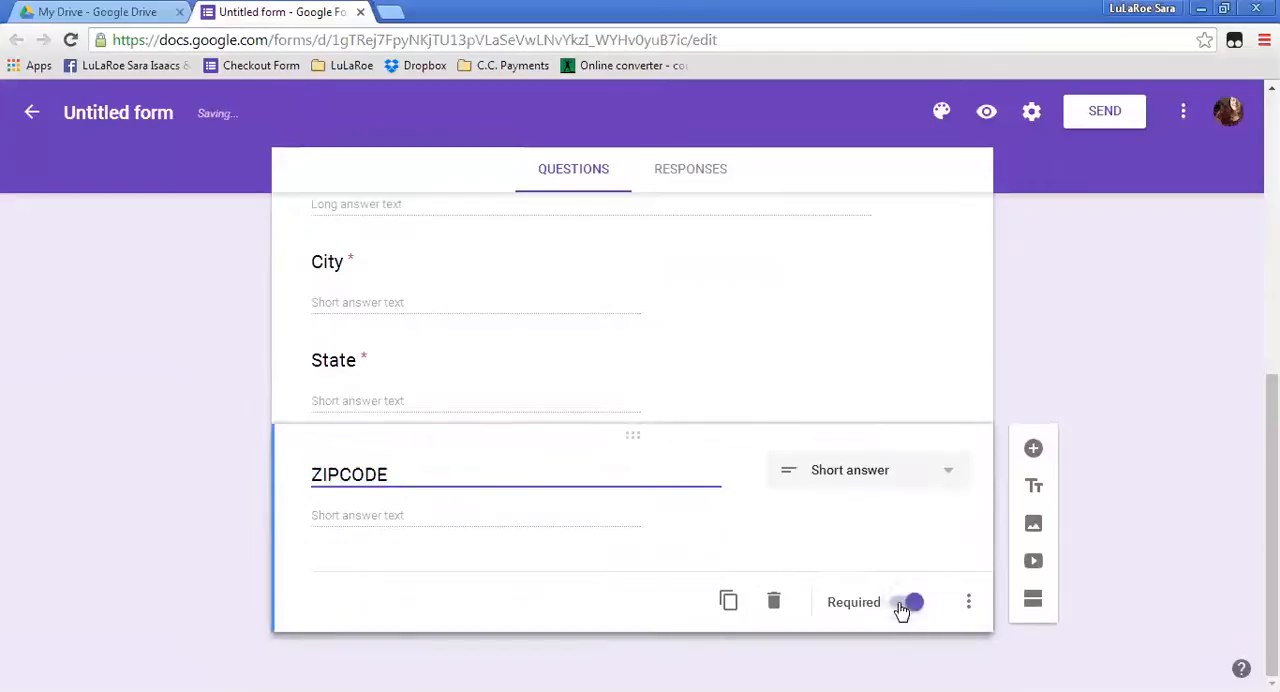
Add a required Paragraph question titled "Please Describe your items." below "ZIPCODE".
left_click(1033, 448)
left_click(823, 570)
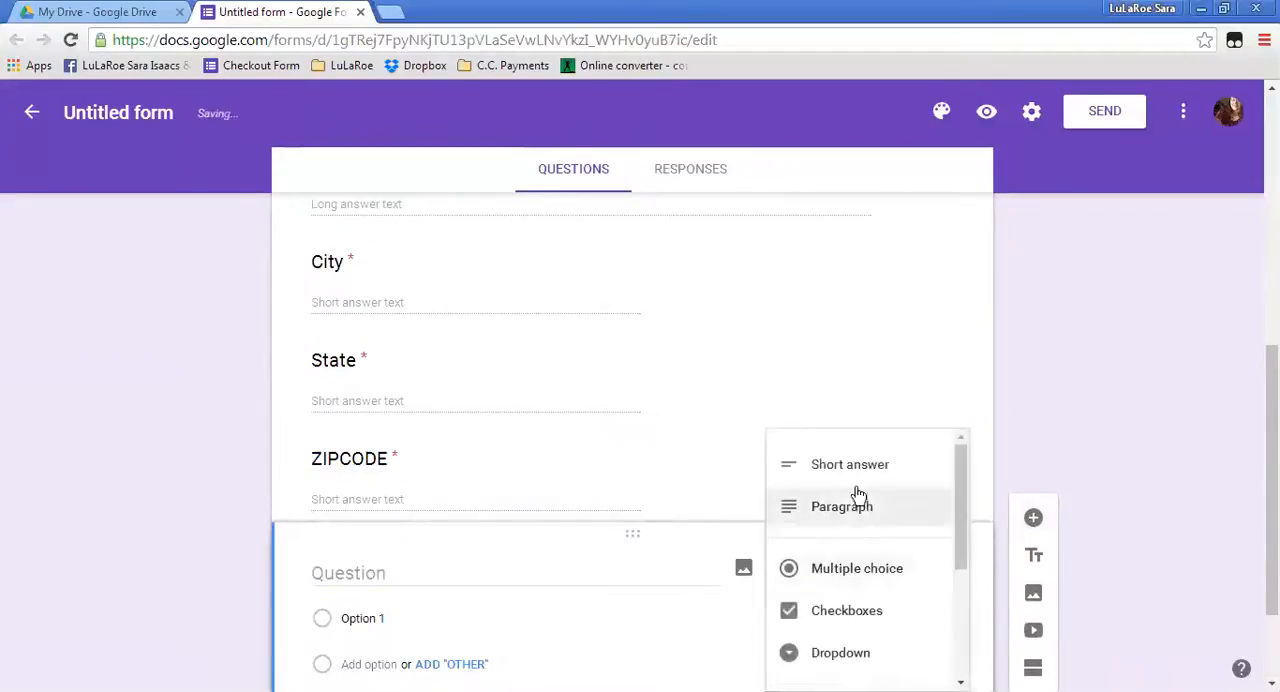
left_click(851, 503)
left_click(406, 573)
type("Plea")
type("se Describne")
type(" you ")
type(" i")
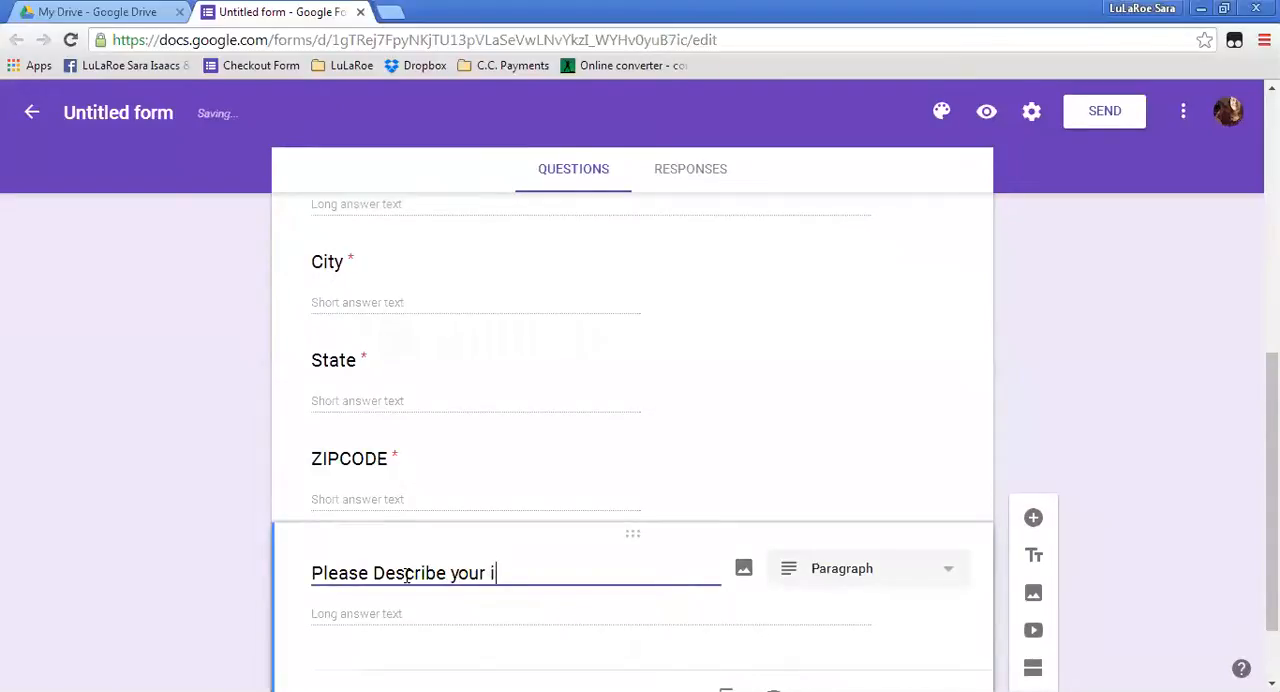
type("tems.")
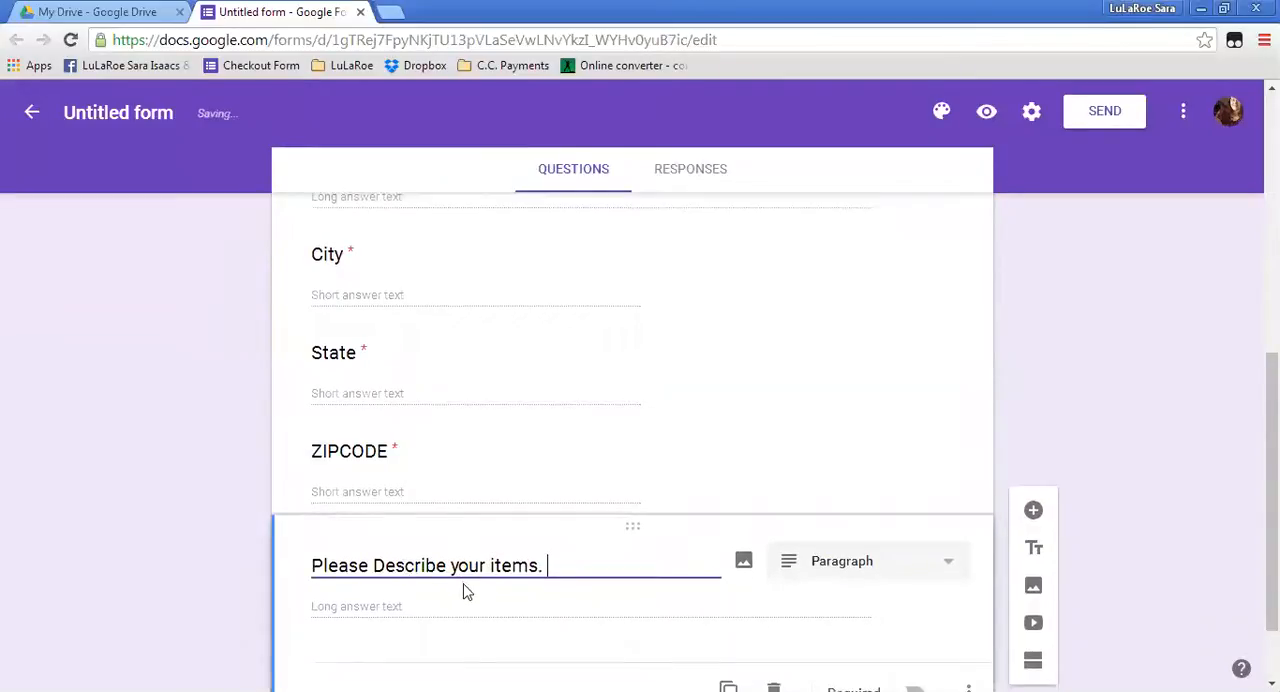
left_click(906, 608)
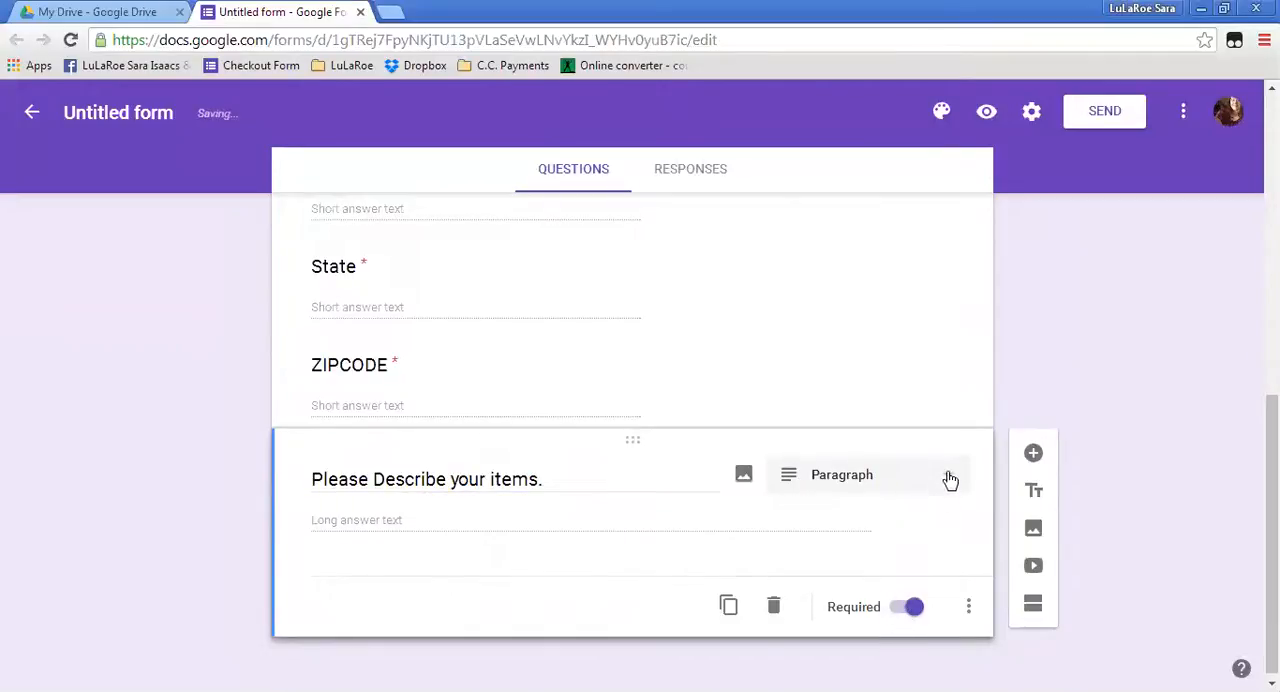
Add a Checkboxes question titled "Care Instructions" below "Please Describe your items.".
left_click(1035, 455)
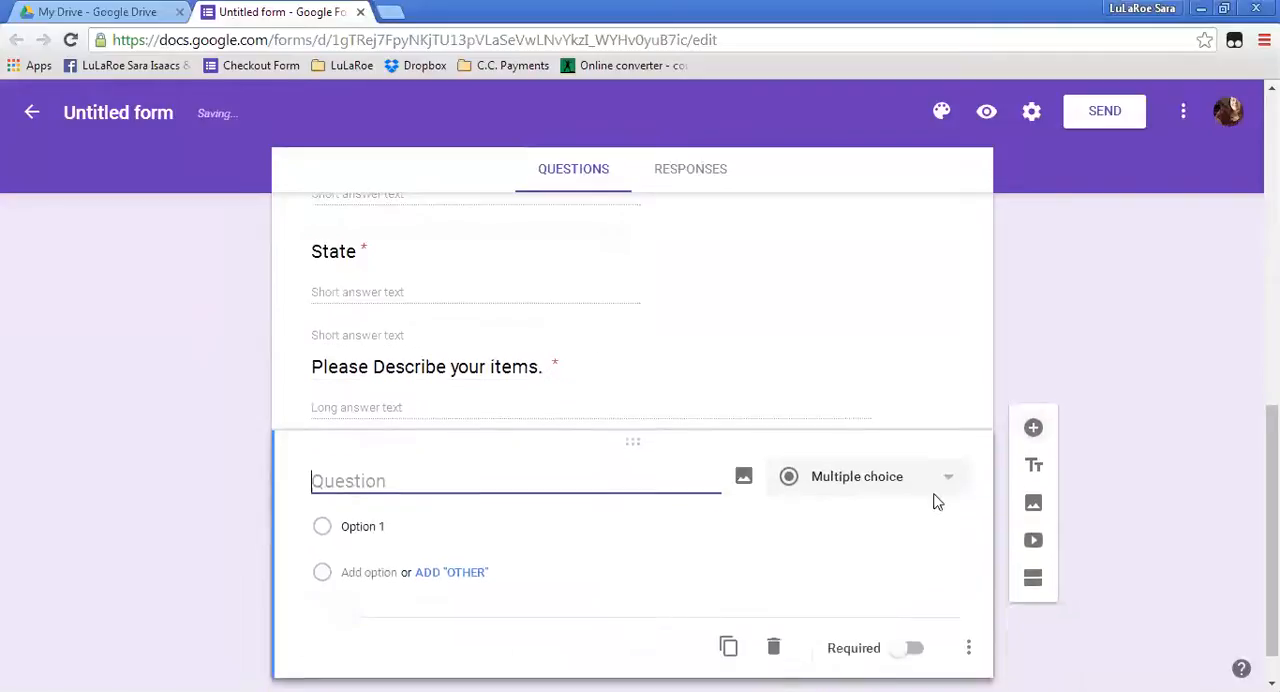
left_click(950, 435)
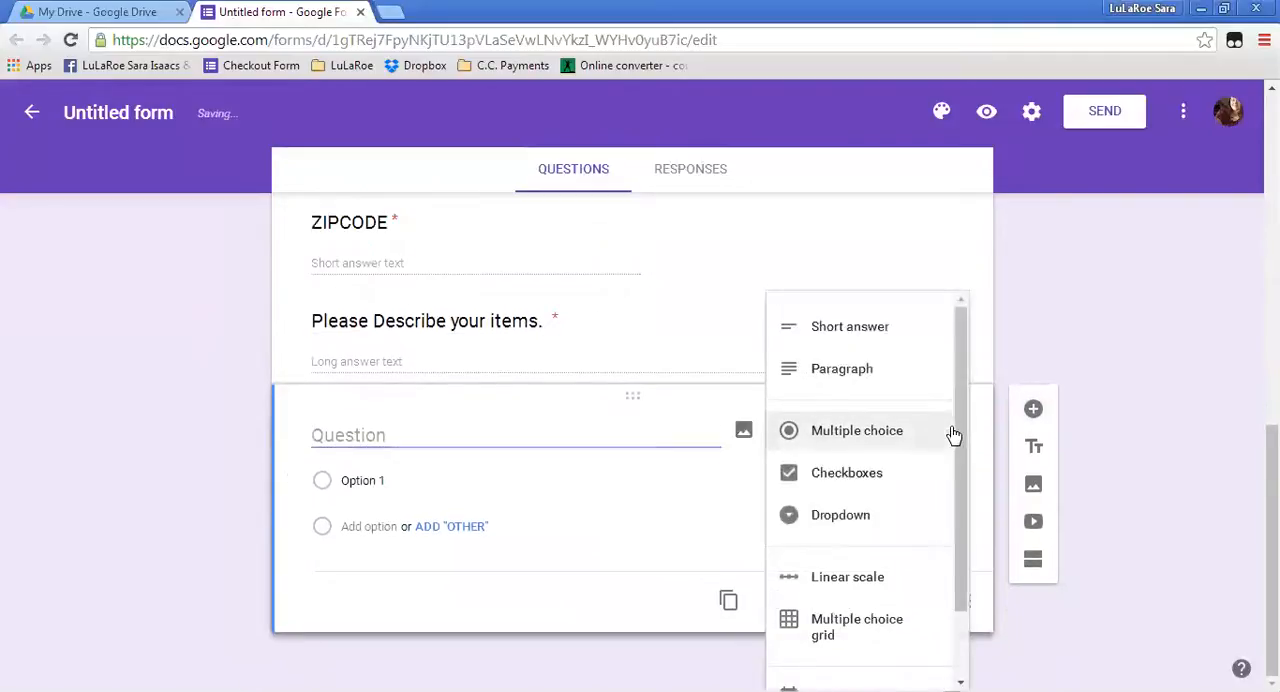
left_click(858, 474)
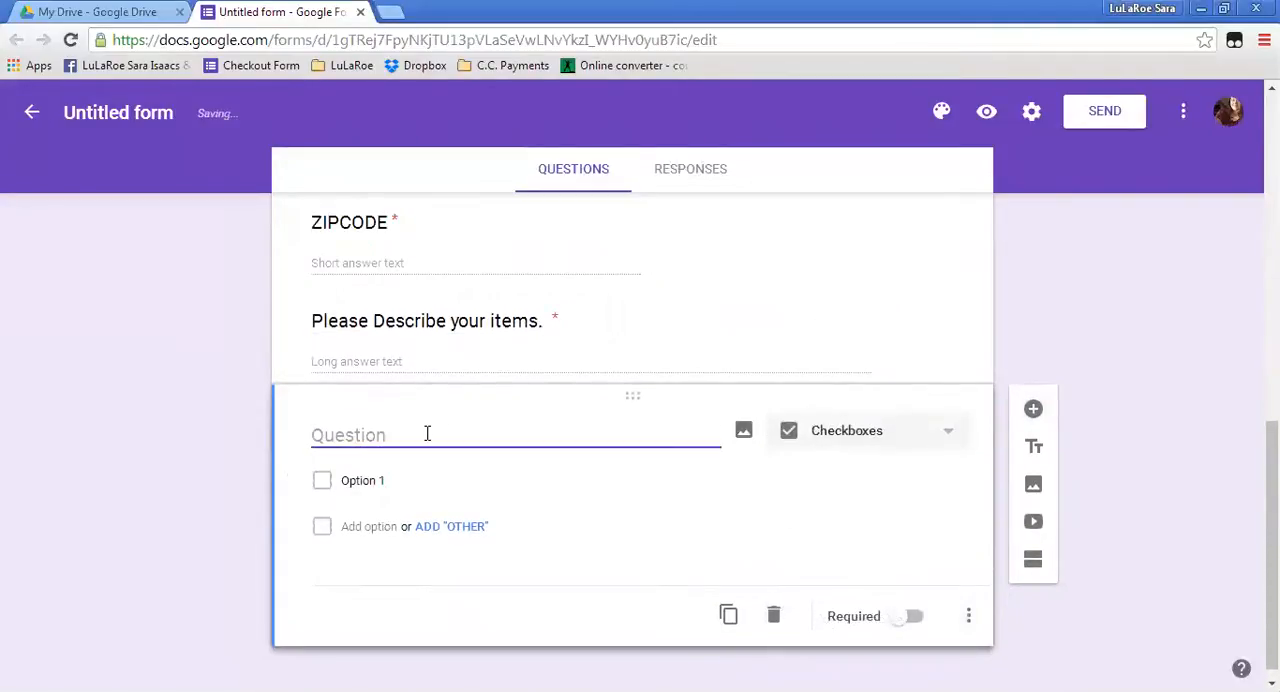
type("Car")
type("structio")
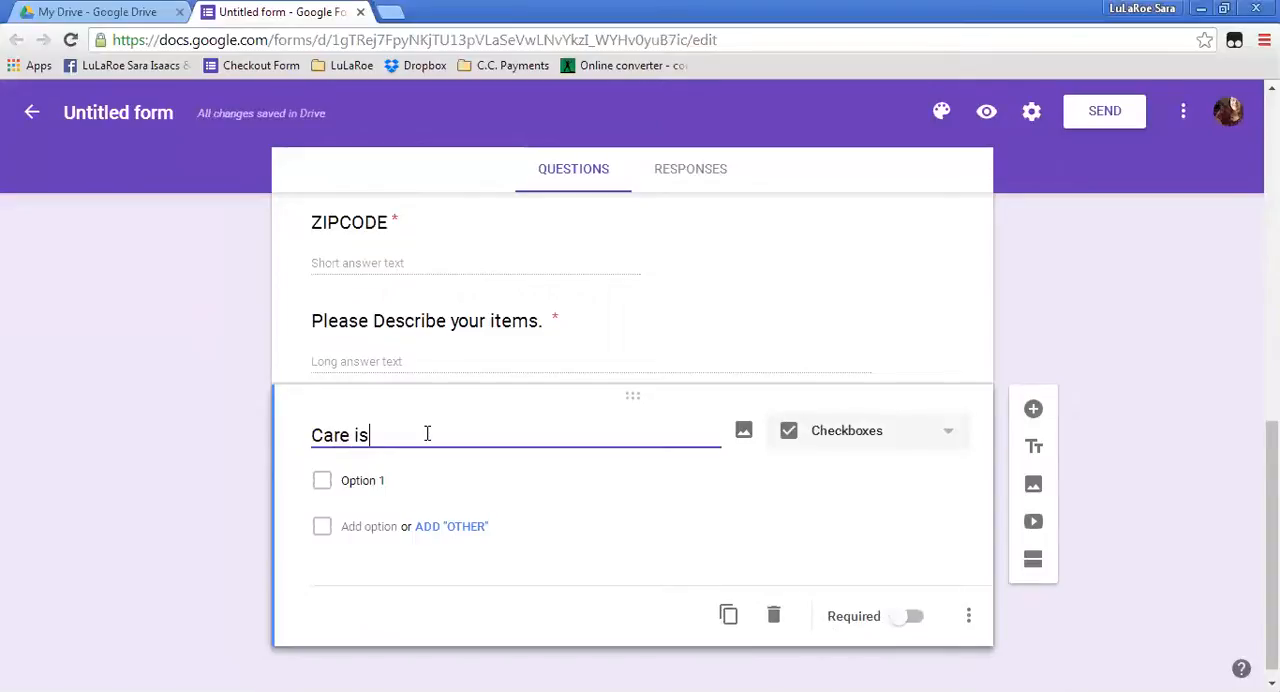
key("BackSpace")
key("BackSpace")
key("BackSpace")
key("BackSpace")
key("BackSpace")
key("BackSpace")
key("BackSpace")
key("BackSpace")
key("BackSpace")
type("Instructions")
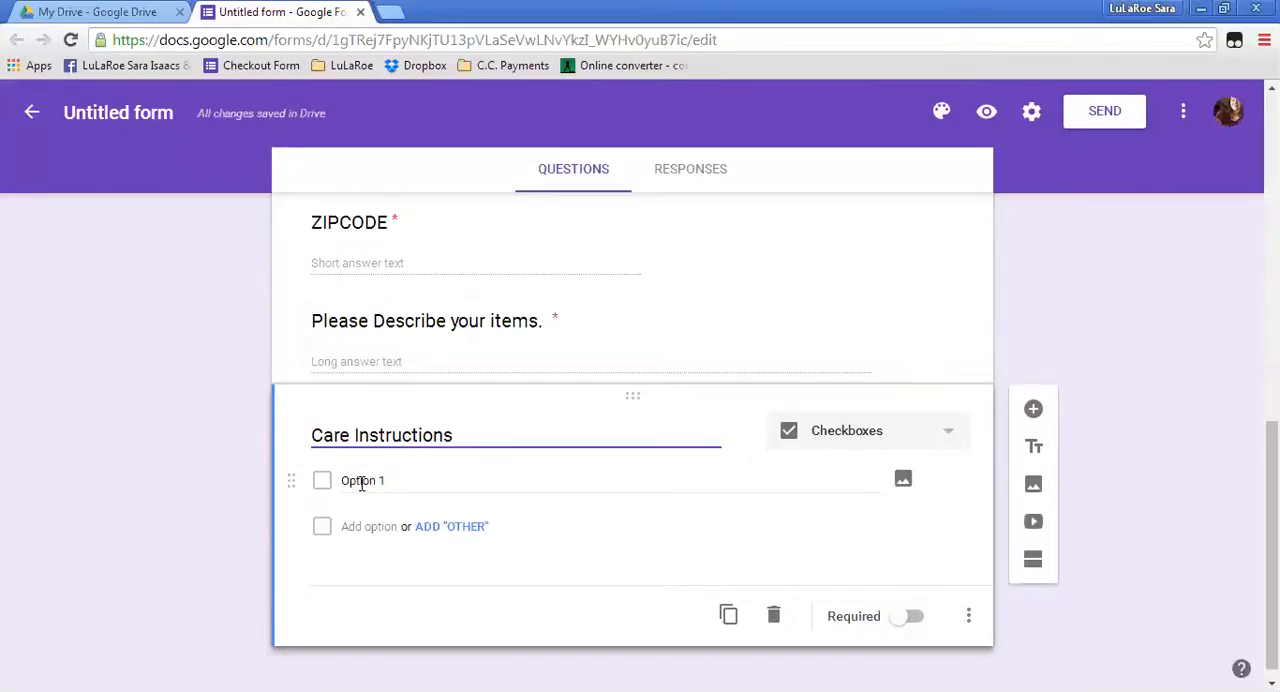
Extend the "Care Instructions" question title to "Care Instructions - Wash cold, lay flat to dry or you'll be sad.".
left_click(946, 440)
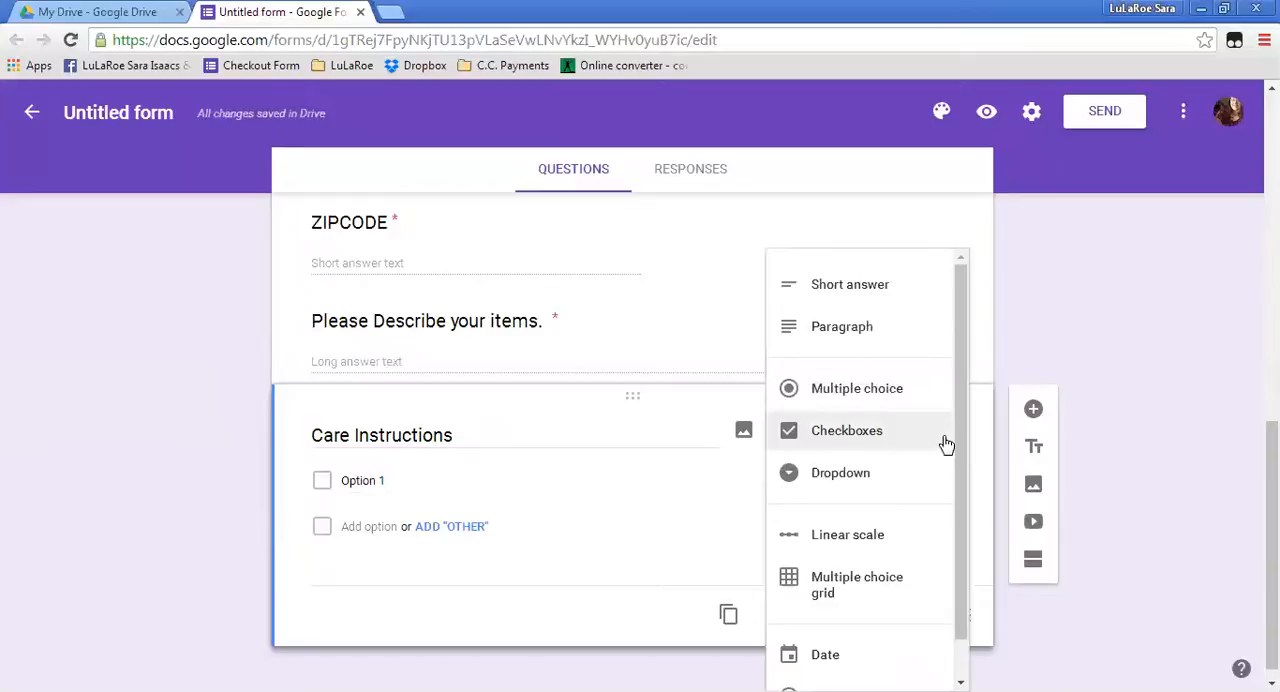
left_click(477, 437)
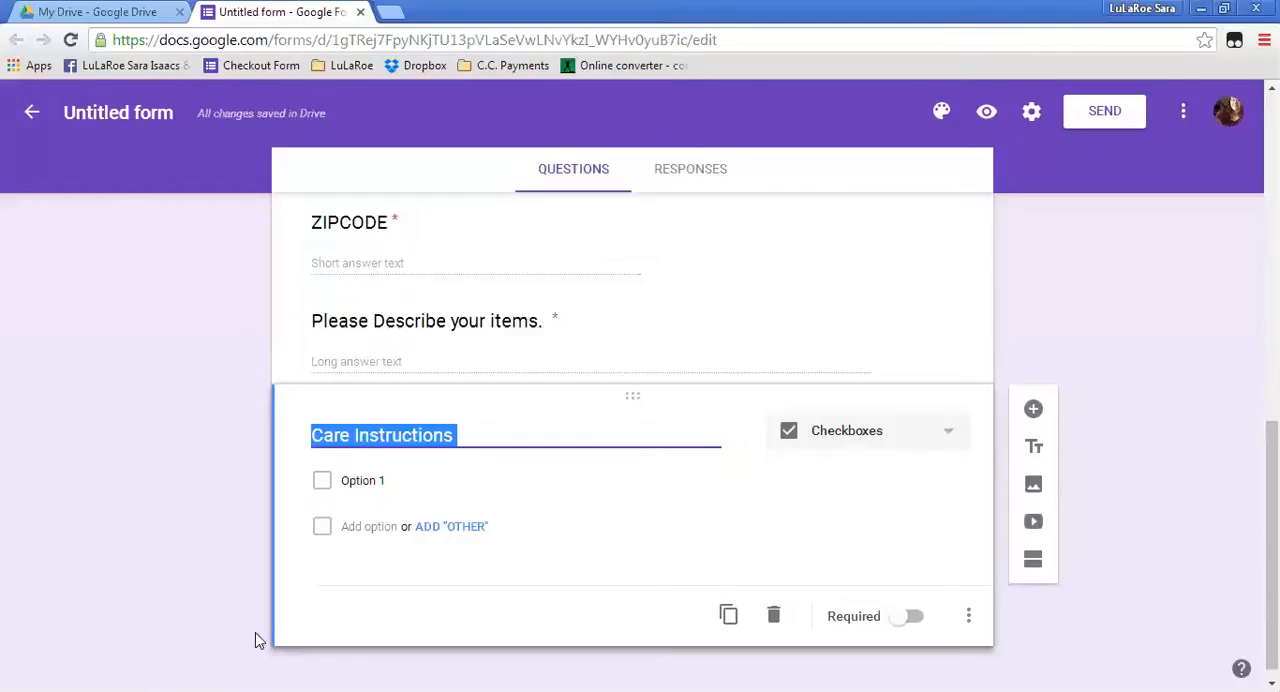
left_click(472, 434)
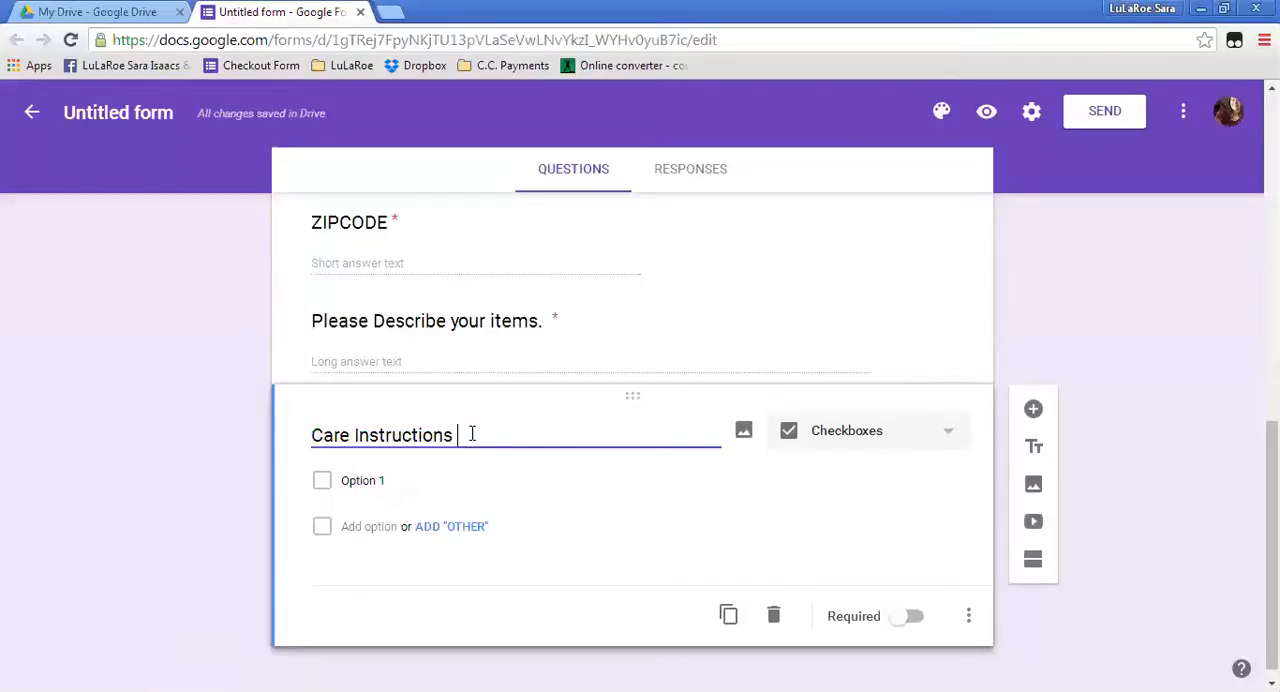
type("-")
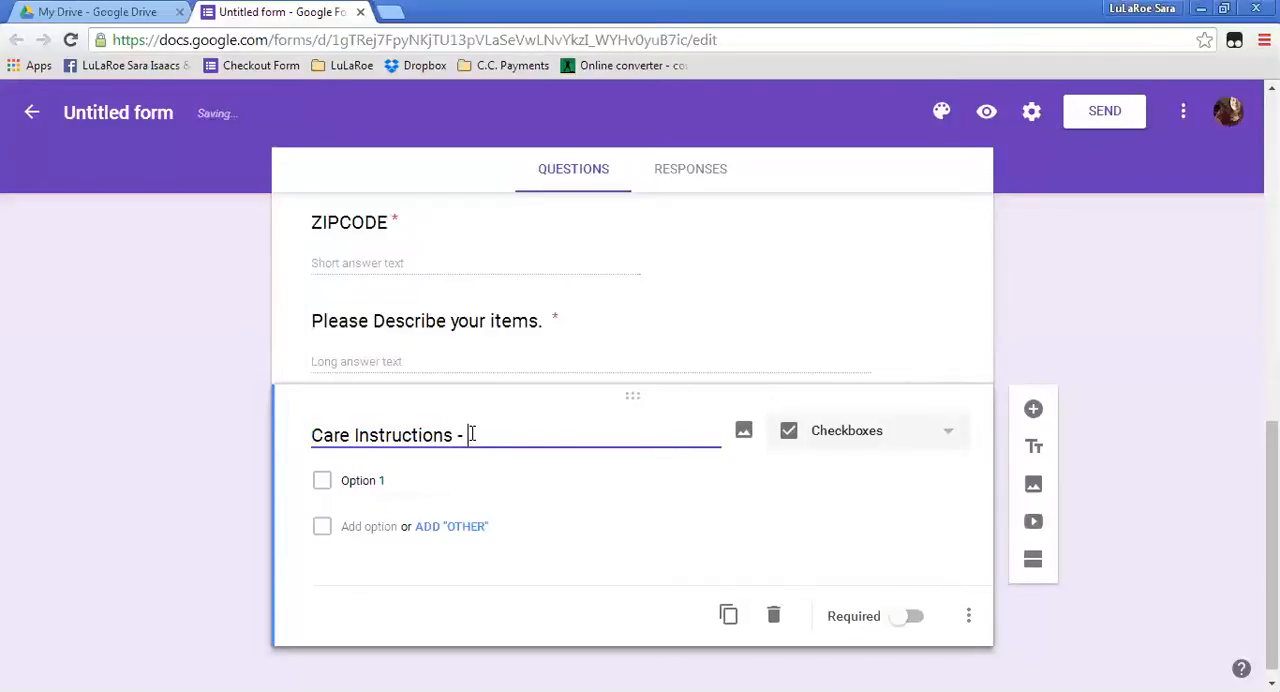
type(" Wash cold")
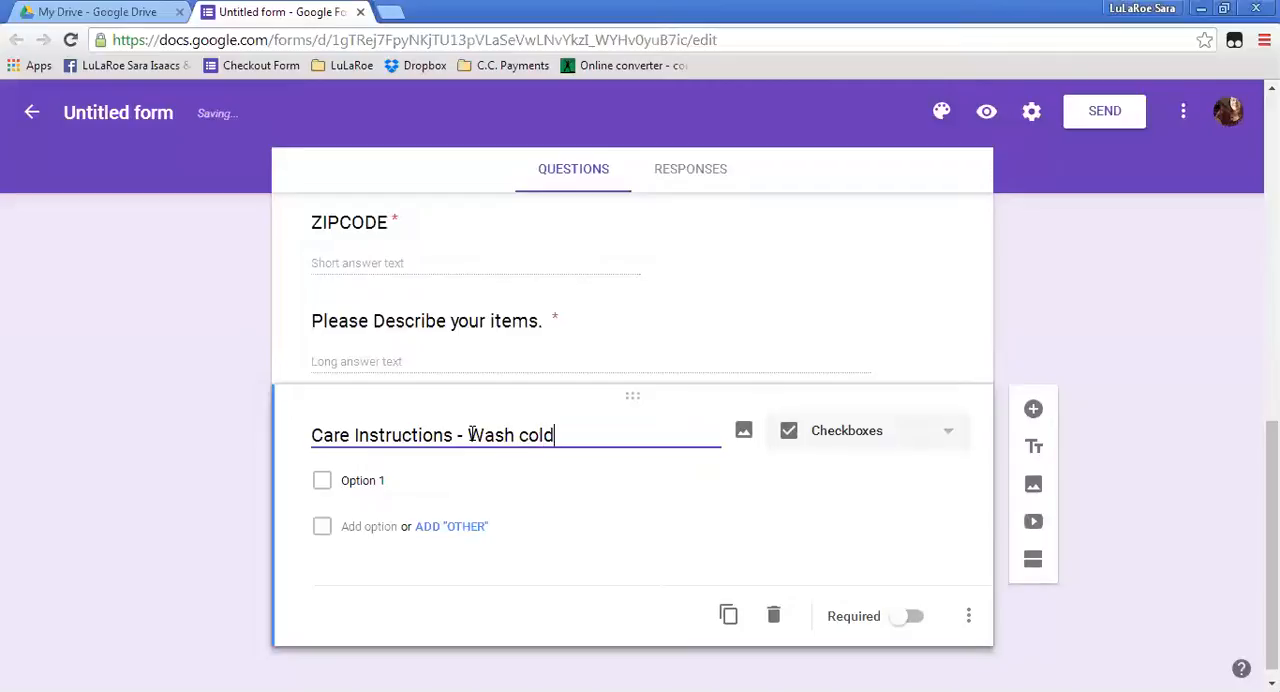
type(", lay flat to dry or y")
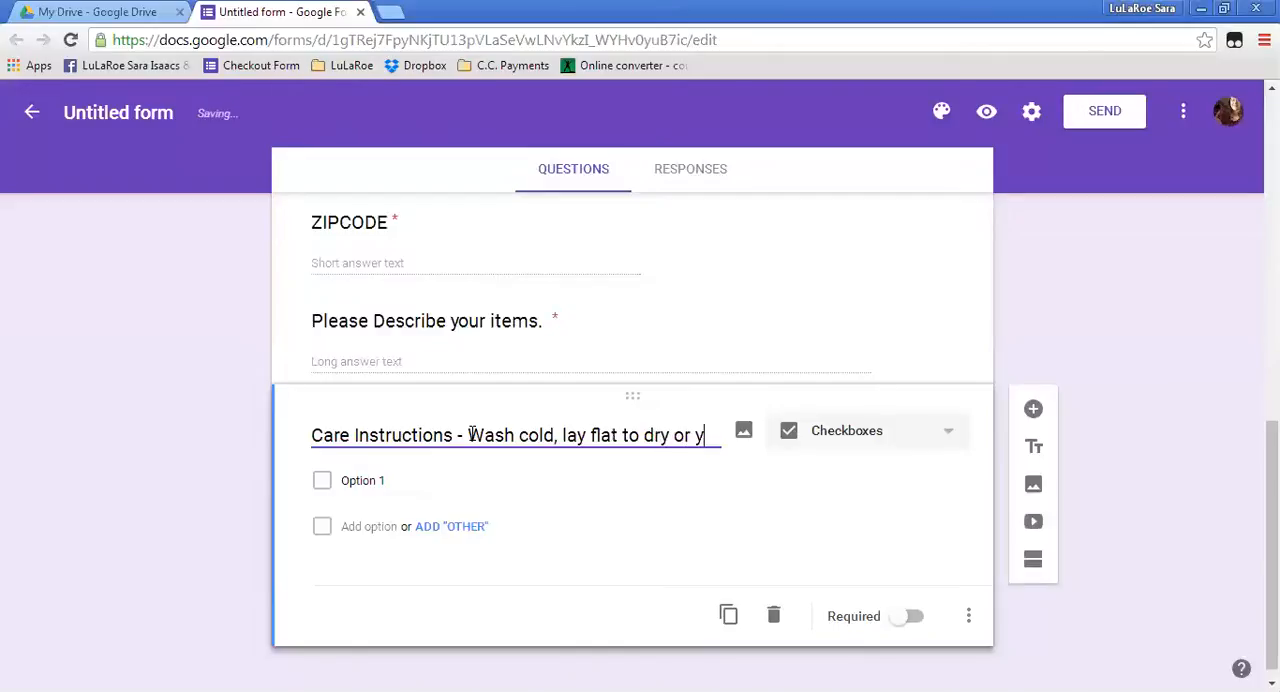
type("ou'll be s")
type("da")
key("BackSpace")
key("BackSpace")
type("ad.")
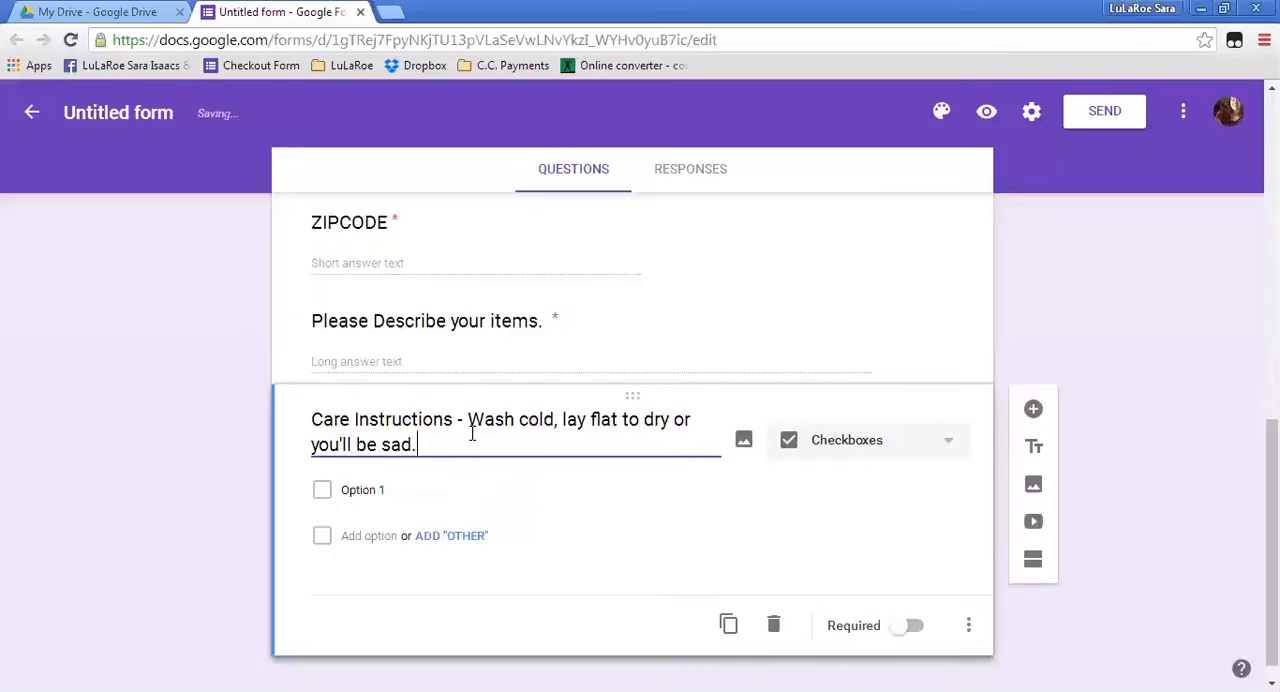
Rename the care question's first option "Yes I agree to these care instructions." and make the question required.
left_click(368, 489)
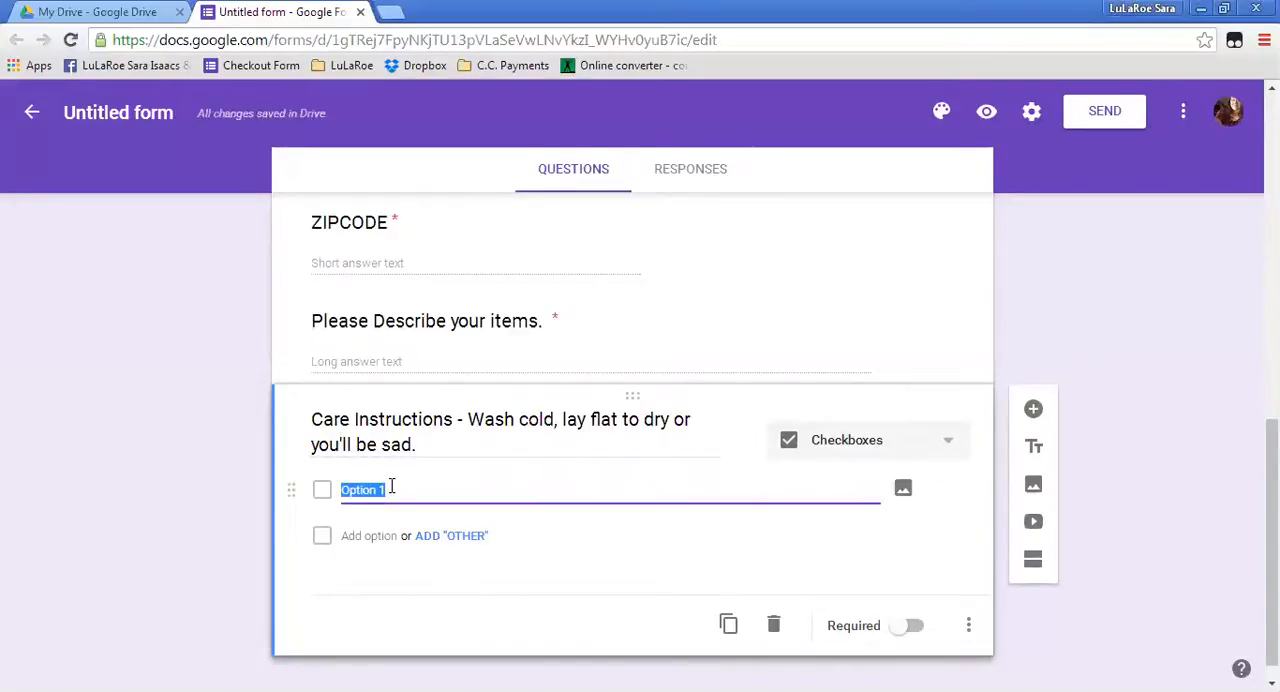
type("Yes I agree to these care instructsio")
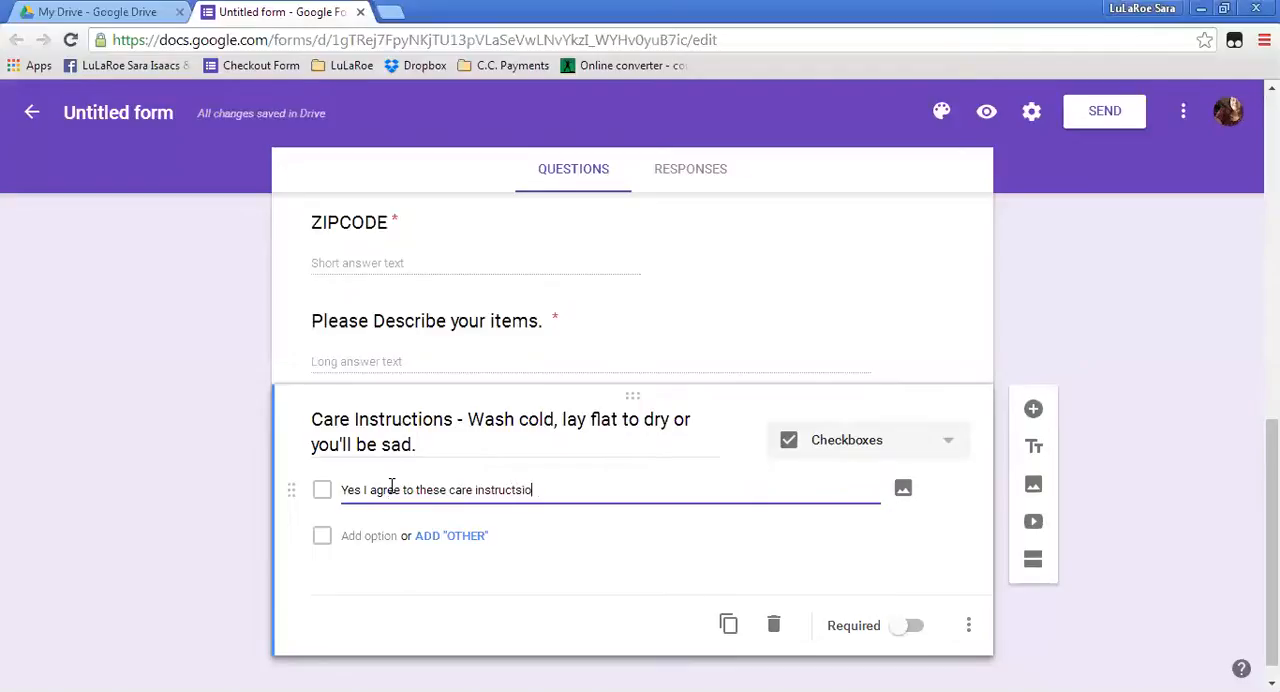
key("BackSpace")
key("BackSpace")
key("BackSpace")
type("ions.")
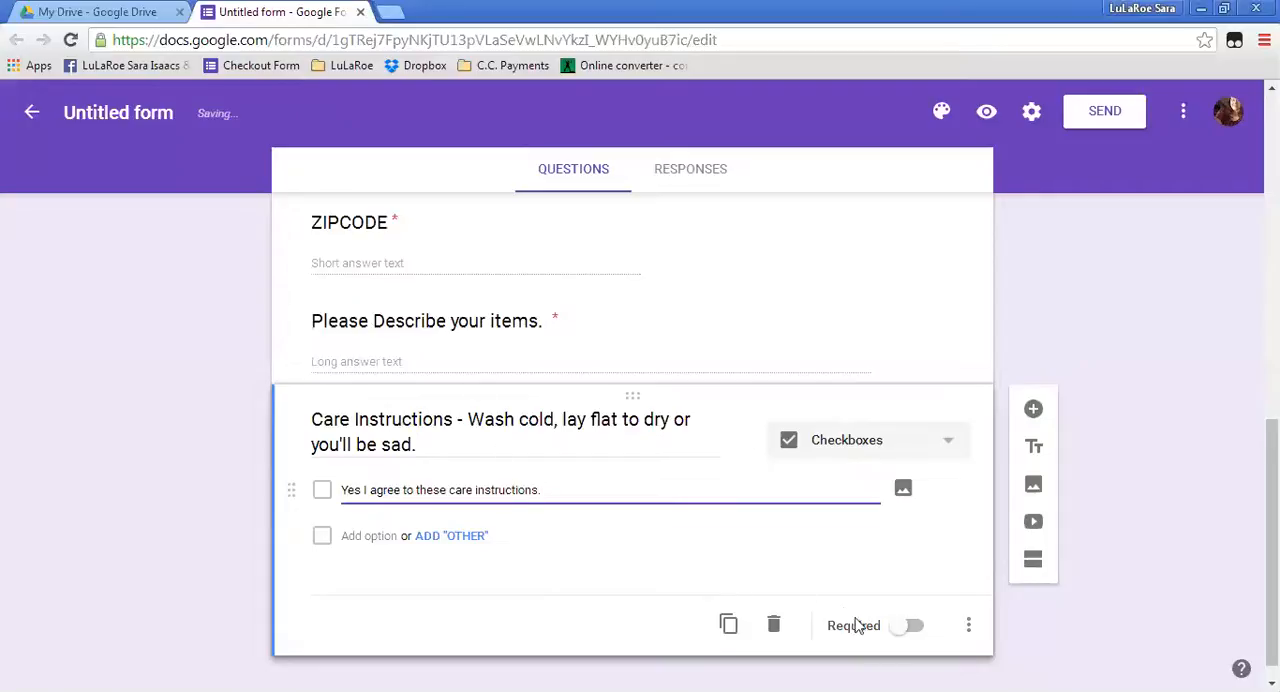
left_click(896, 632)
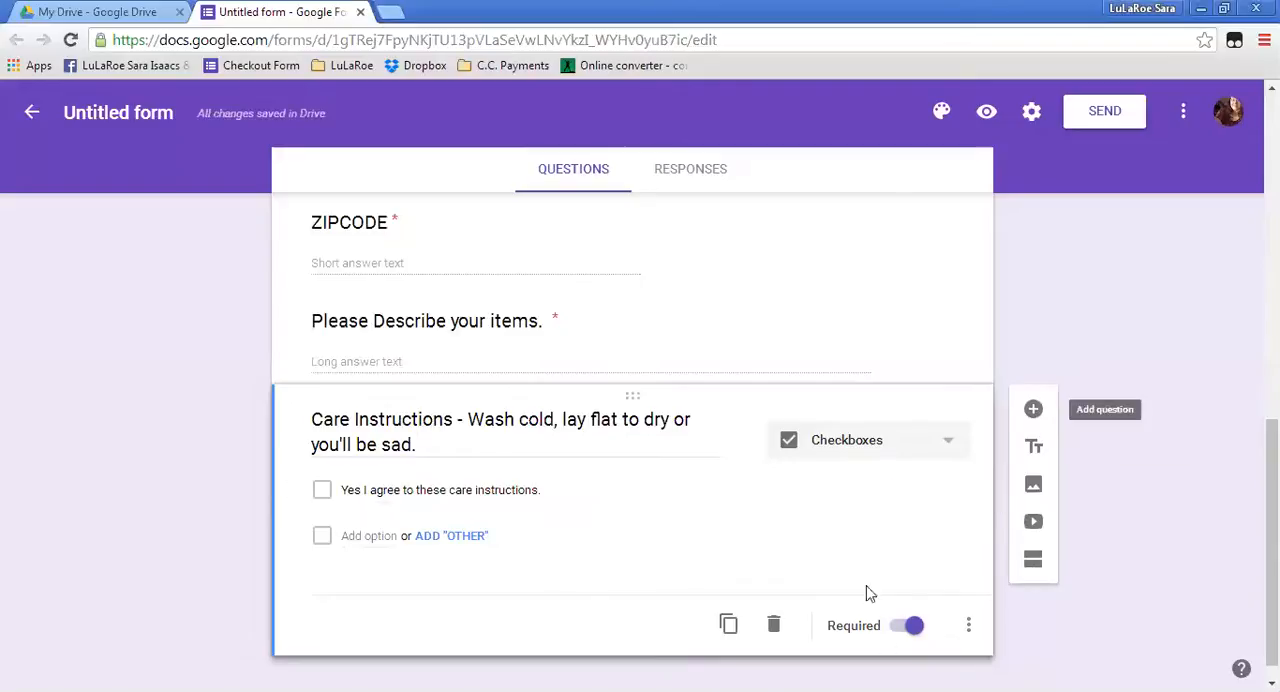
Duplicate the care instructions question and retitle the copy "Exchange policy. 14 days after purchase all tags must be attached, no smells, stains, or damages.".
left_click(728, 627)
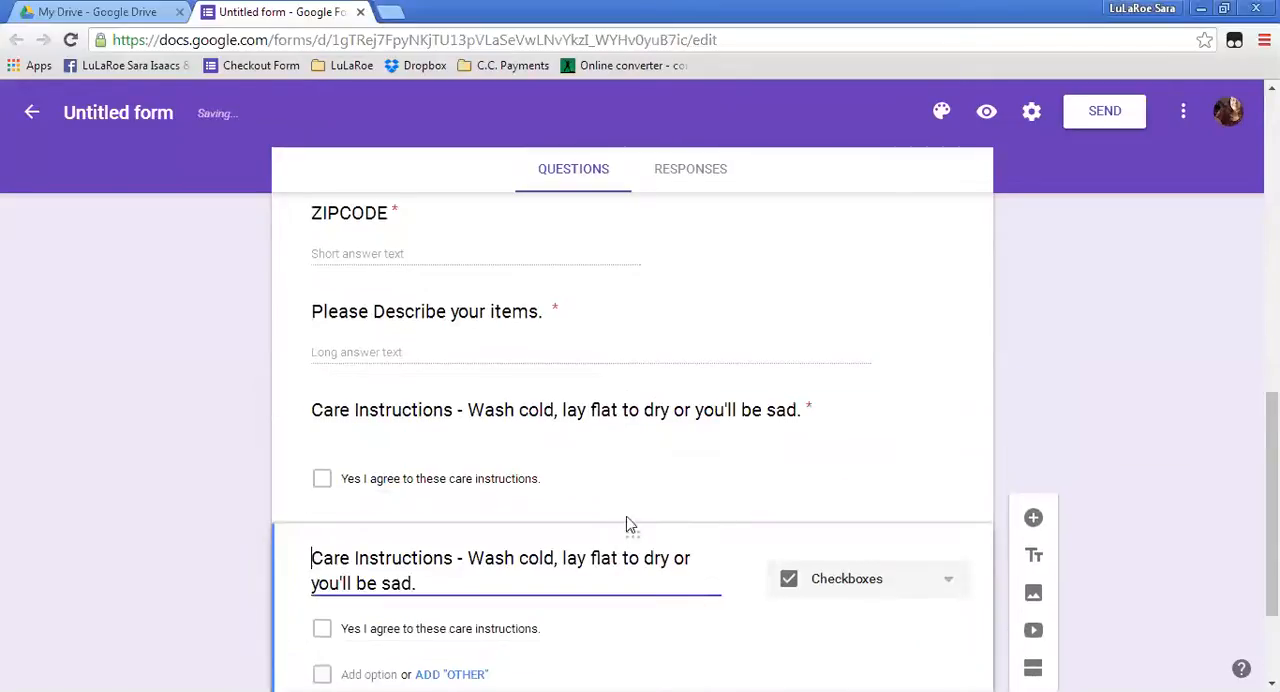
left_click_drag(442, 489, 254, 452)
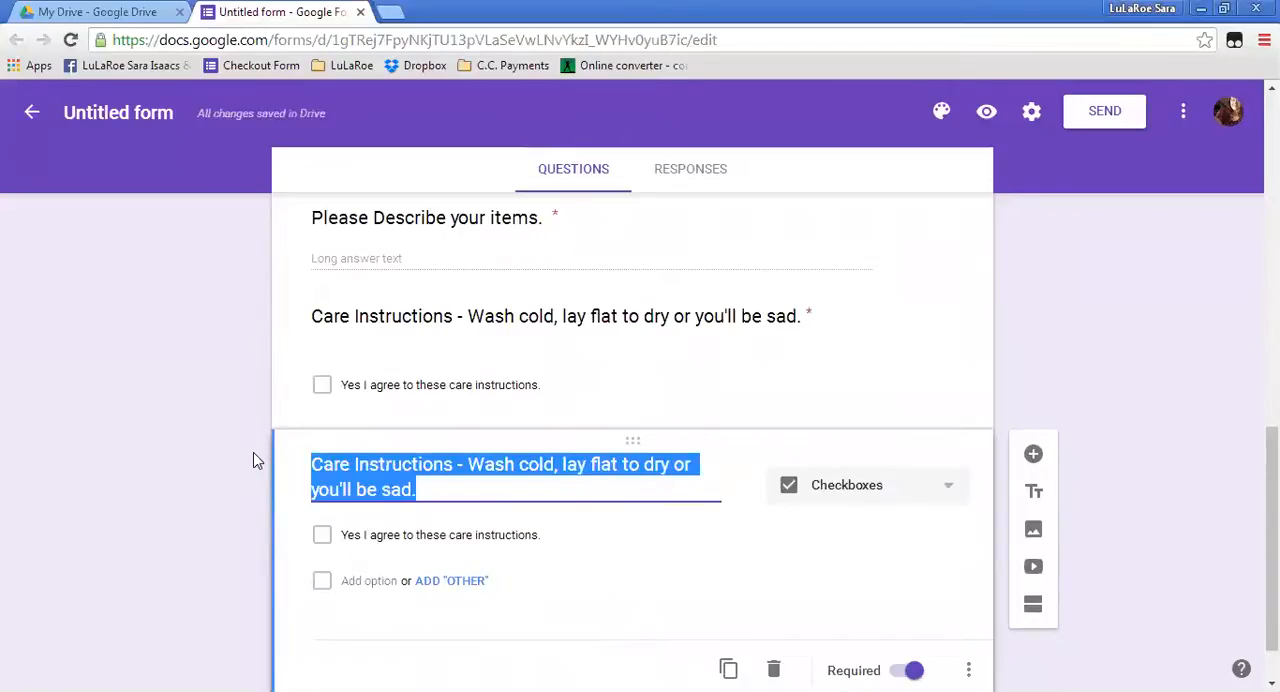
type("Exchange ")
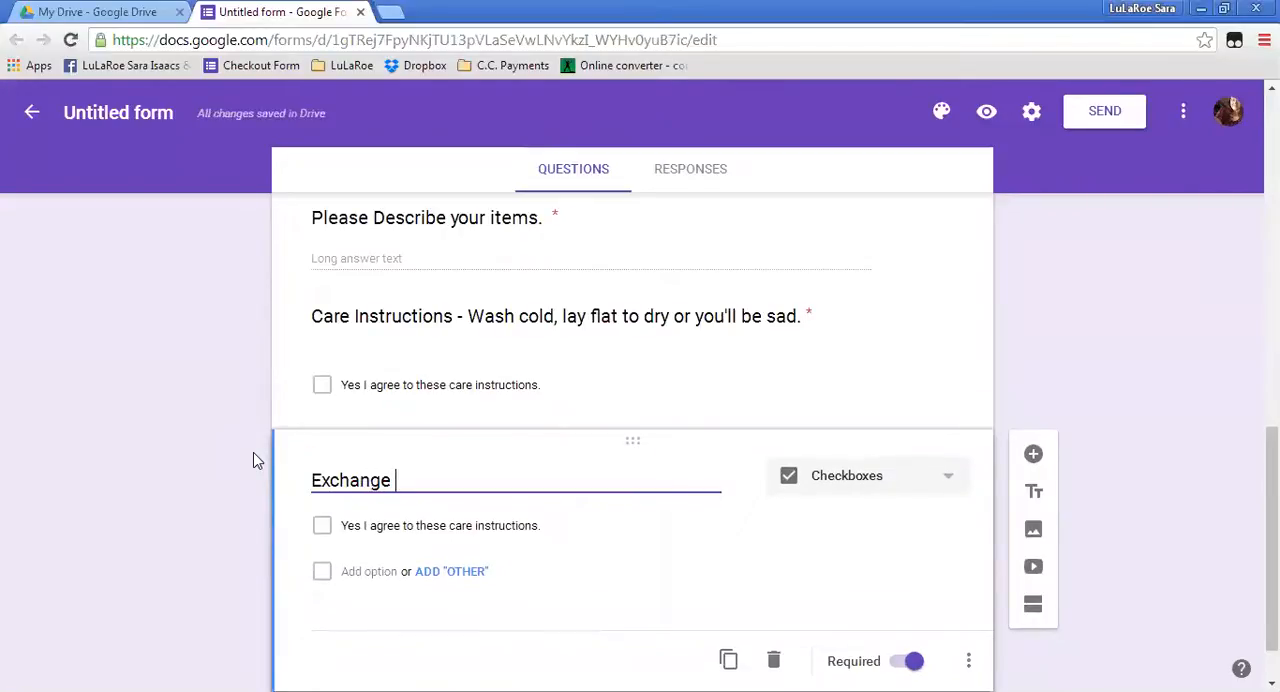
type("policy.")
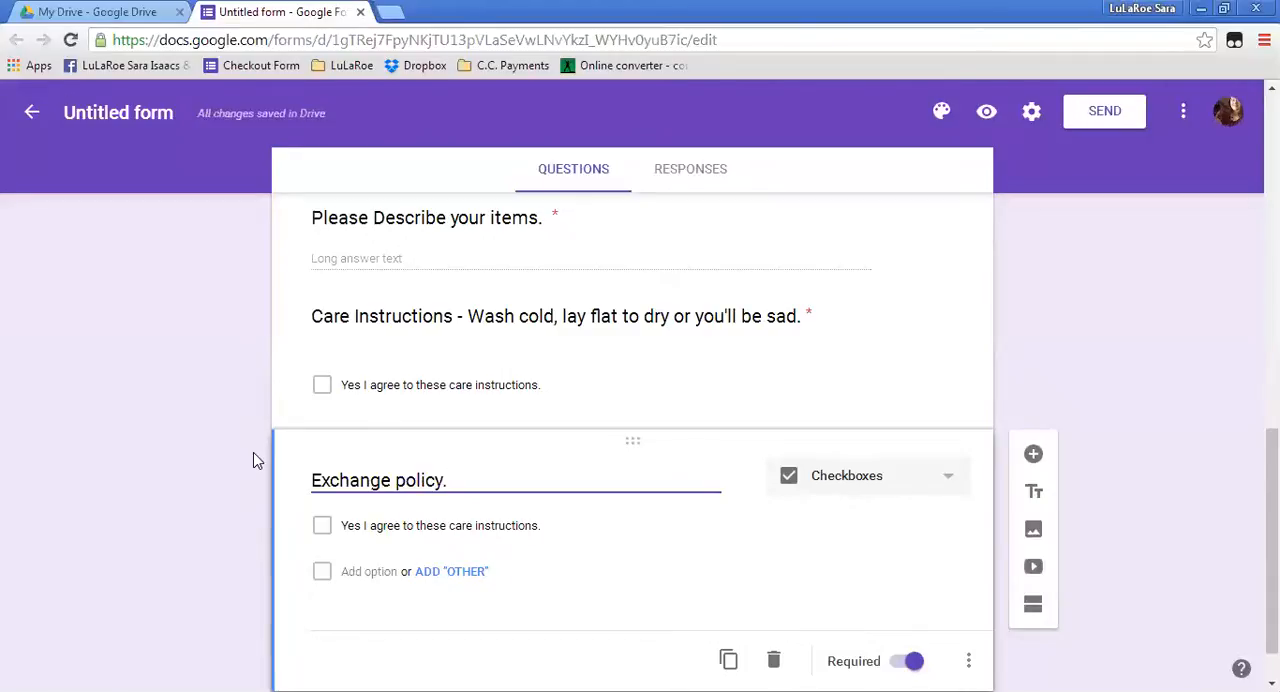
type("14 ")
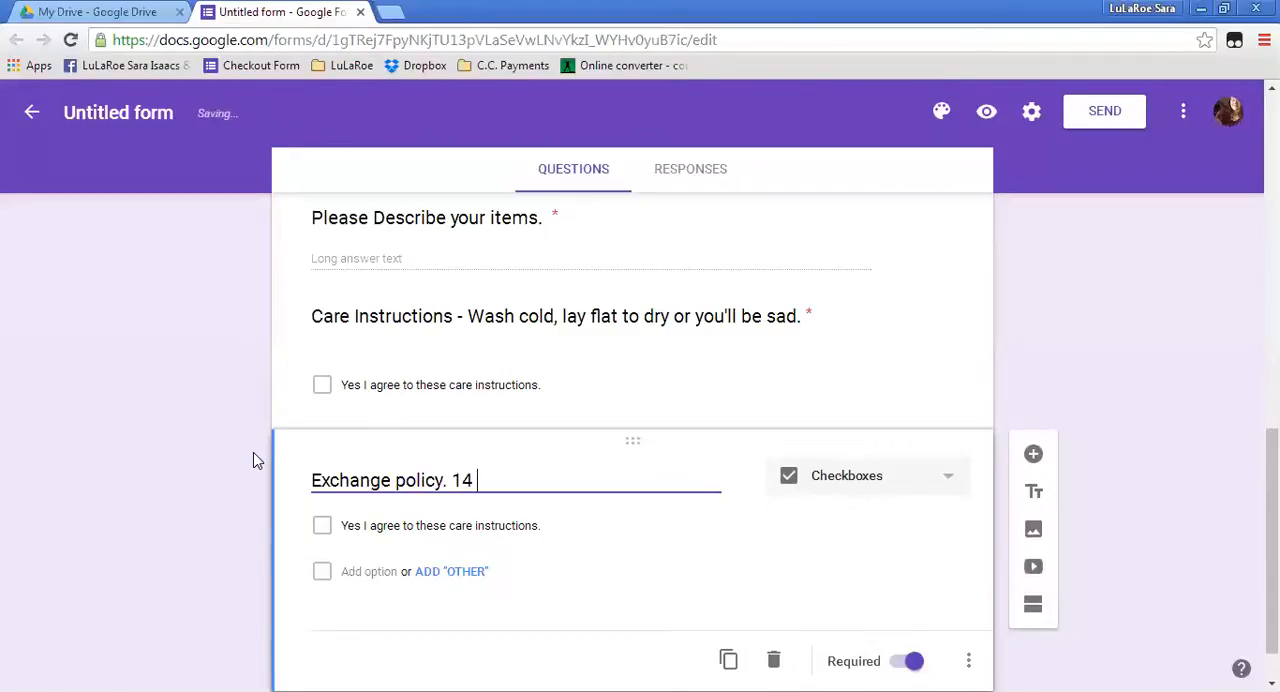
type("days aft")
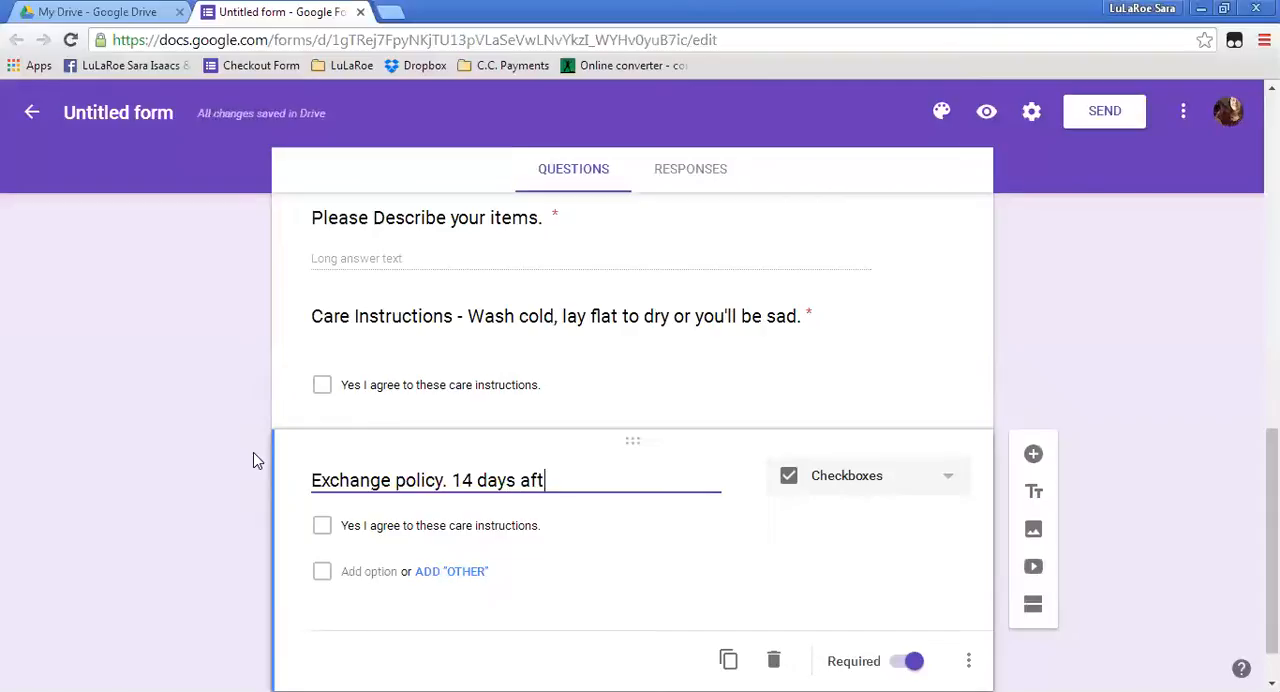
type("er purchase")
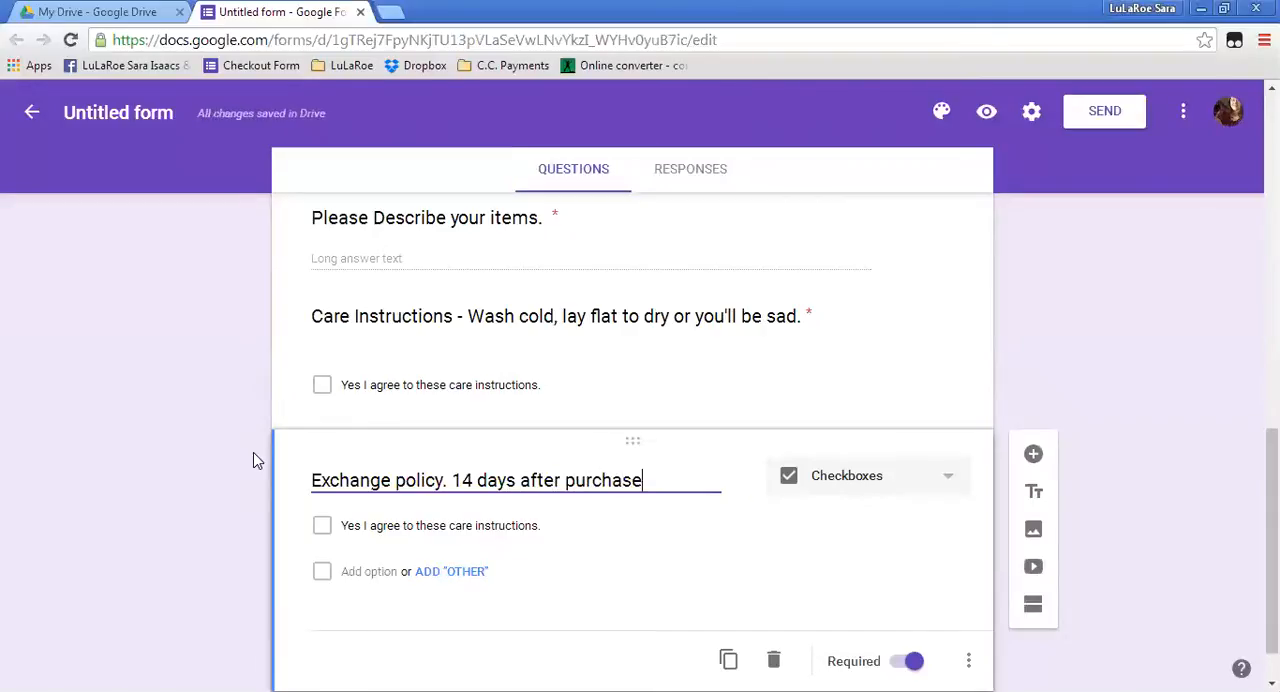
type(" all tags must be attac")
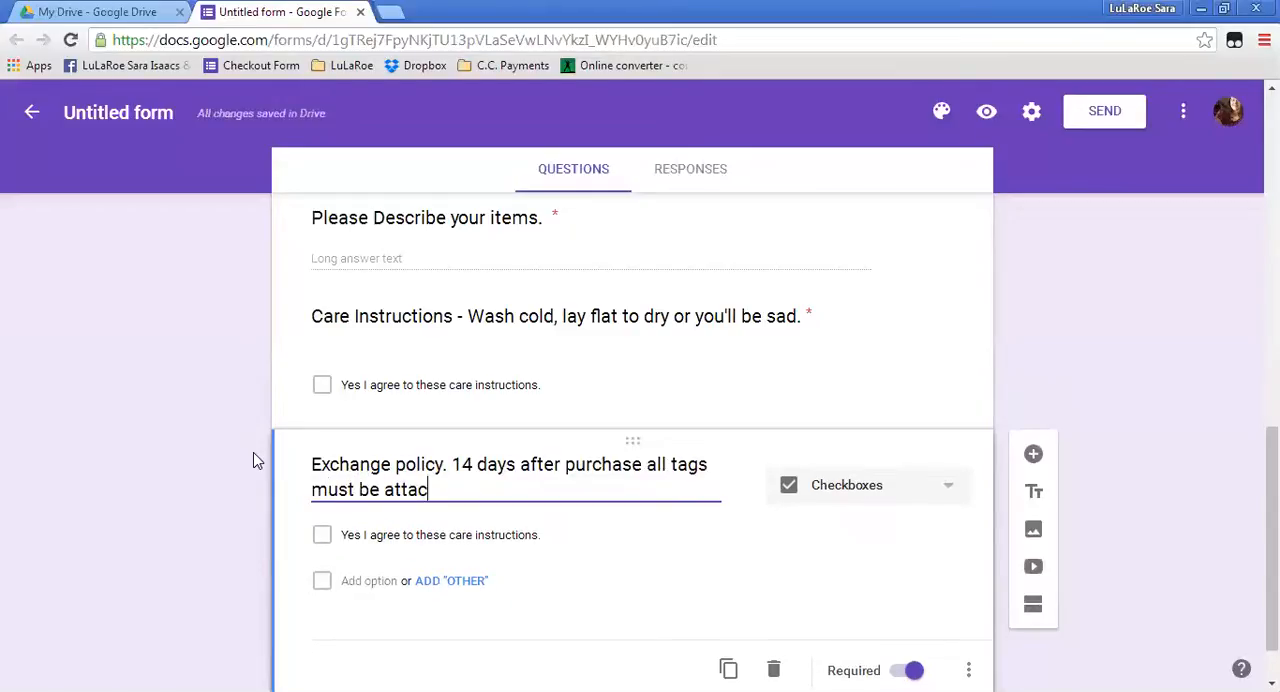
type("hed, no smells, ")
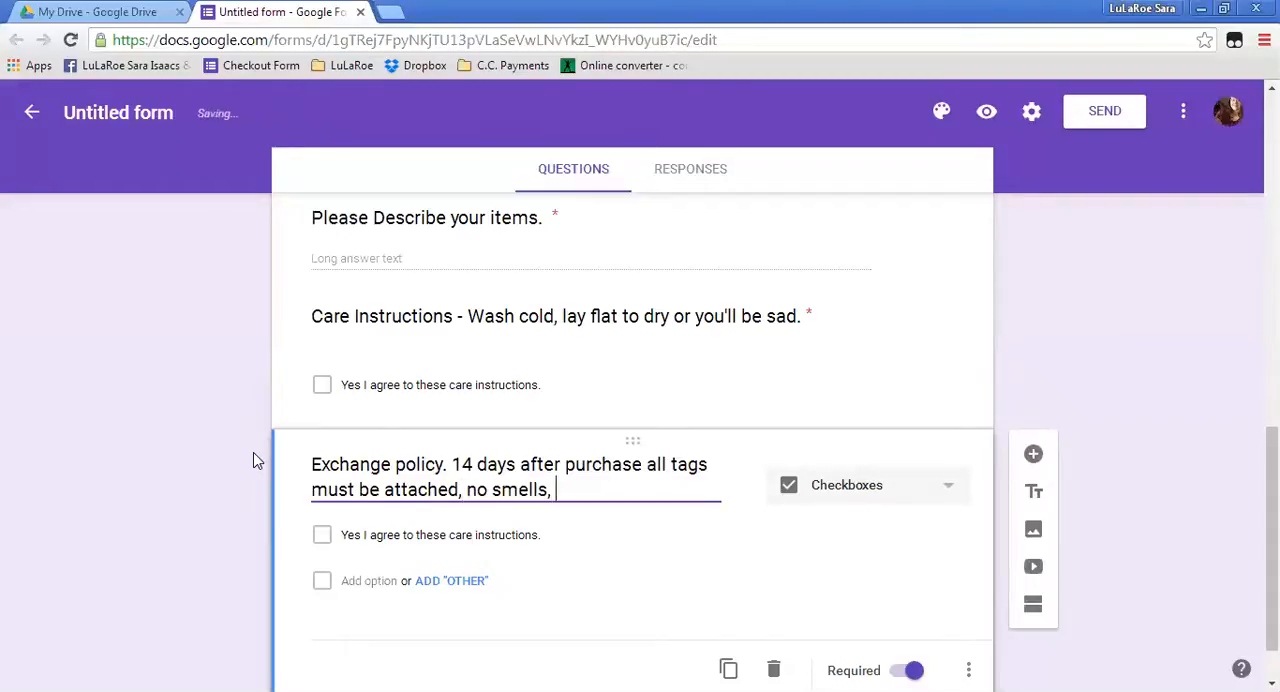
type("st")
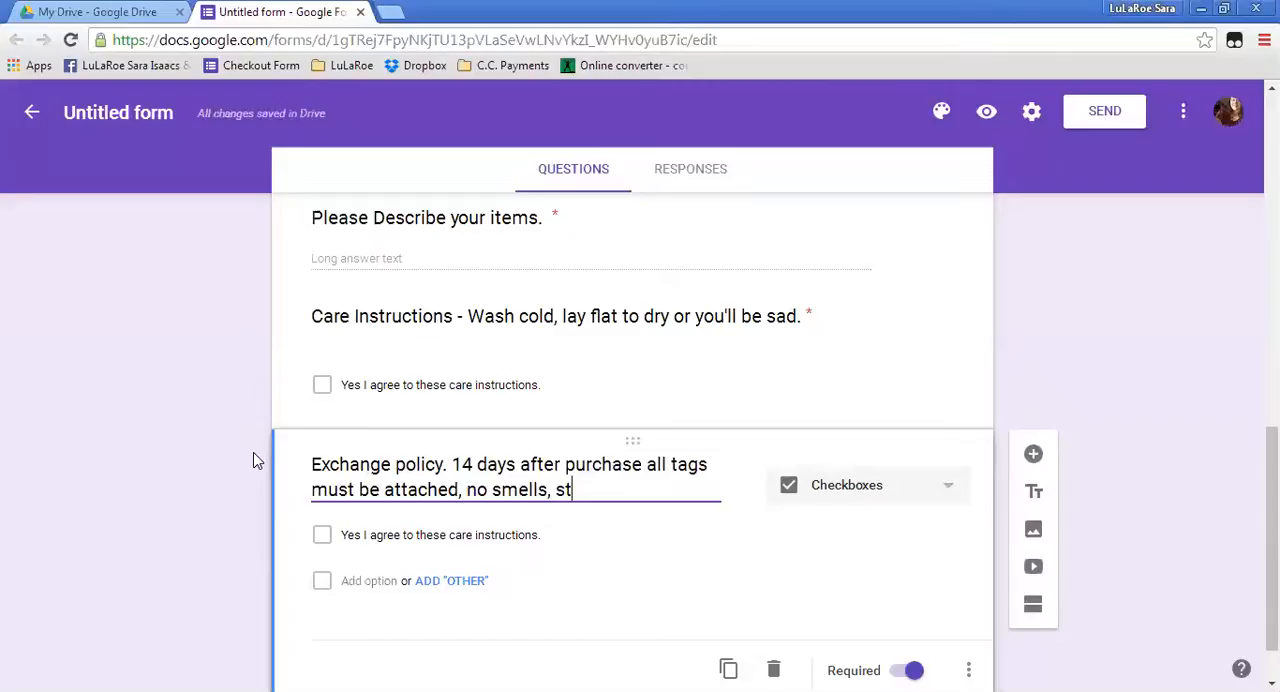
type("ains, or ")
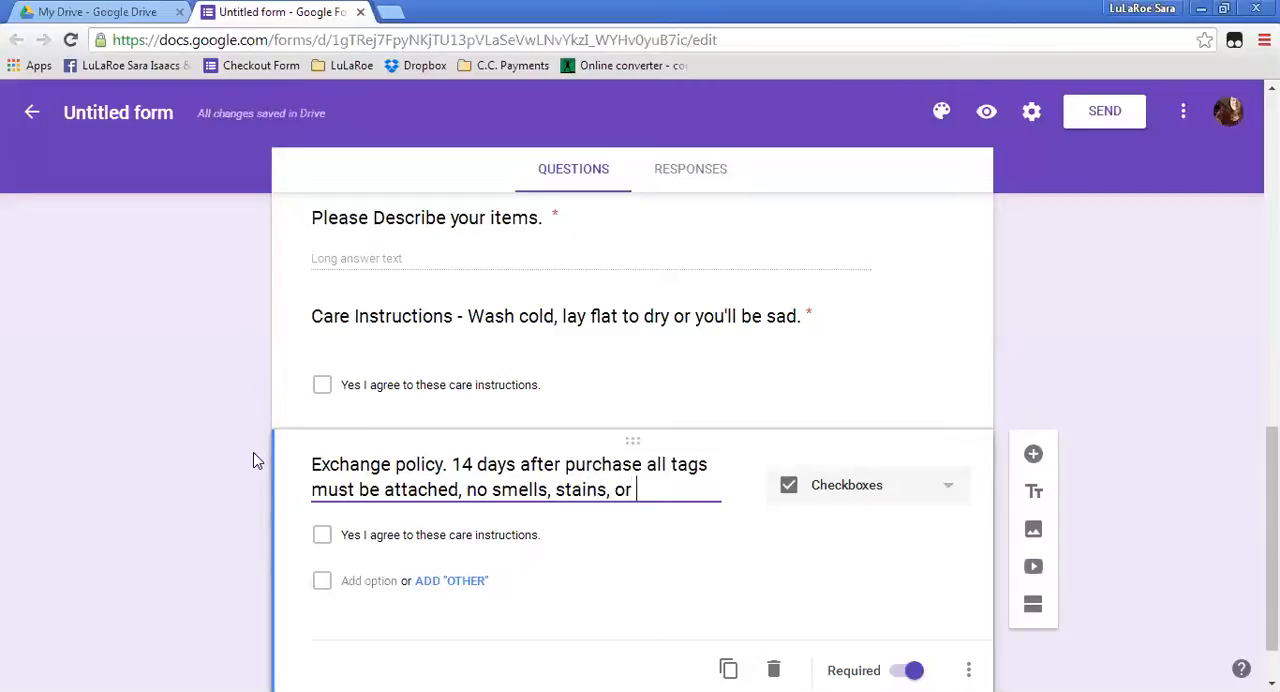
type("demages")
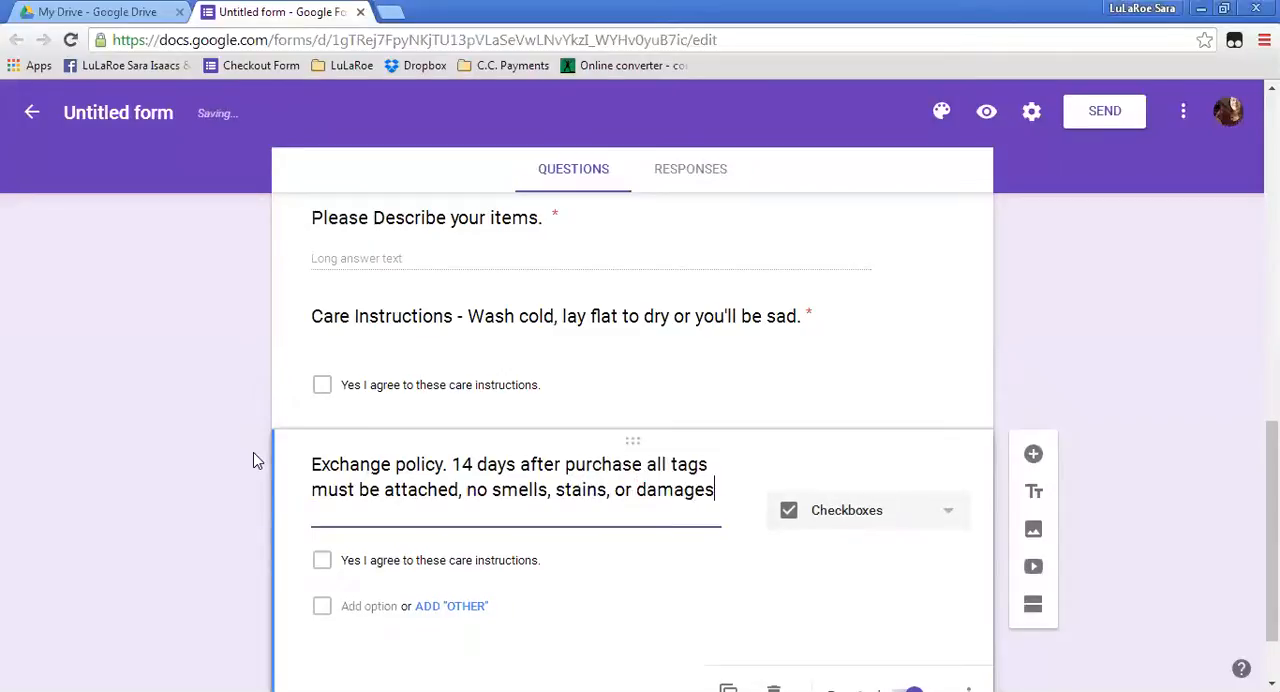
type(".")
Change the exchange policy question's checkbox option to "Yes I agree to this exchange policy.".
left_click(417, 562)
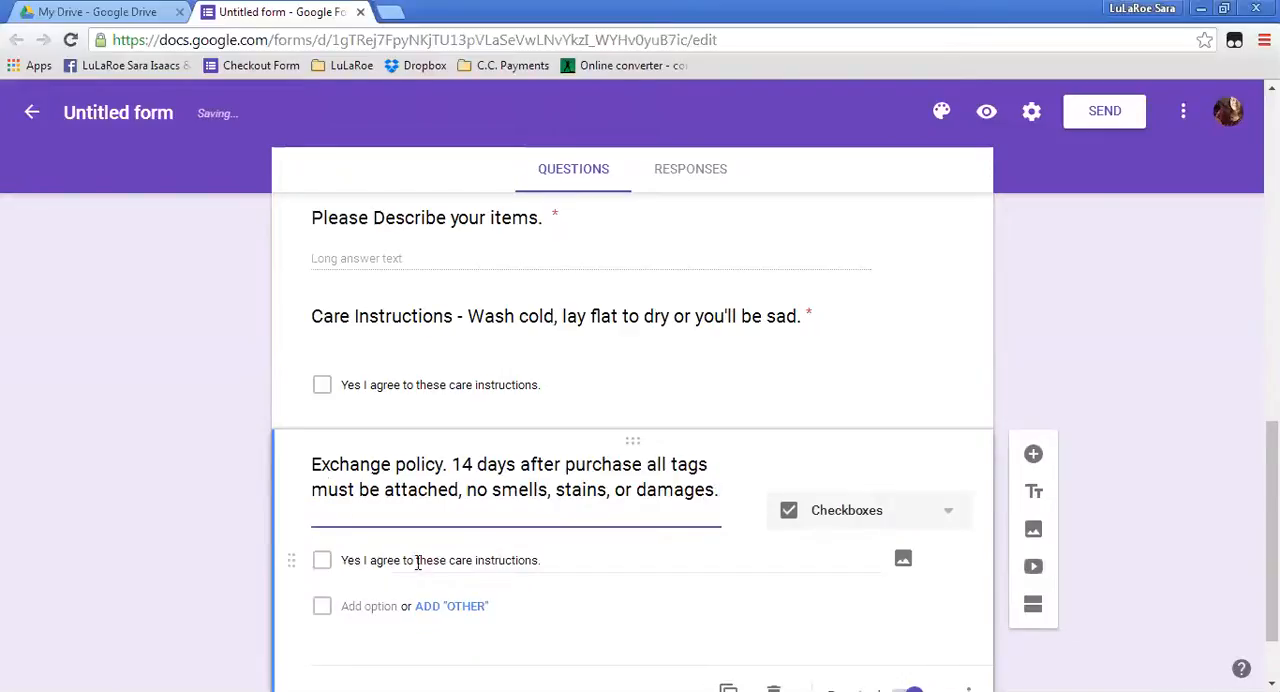
triple_click(511, 560)
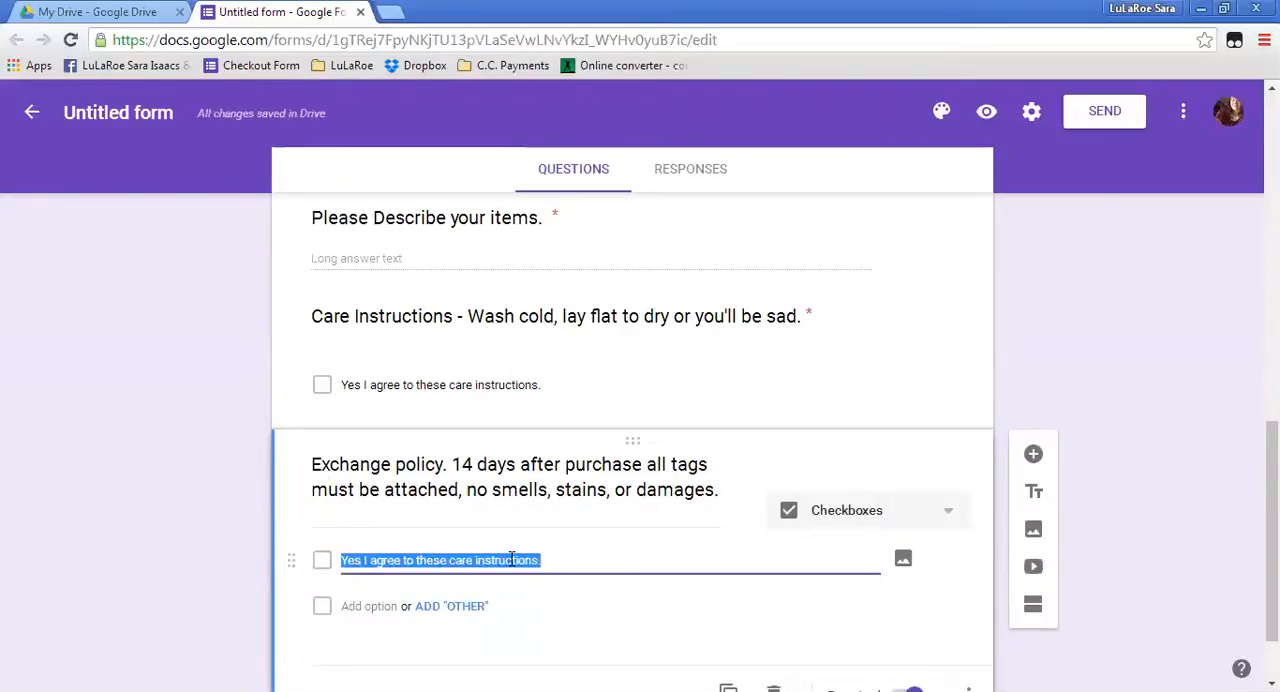
type("Yes I aggree to these")
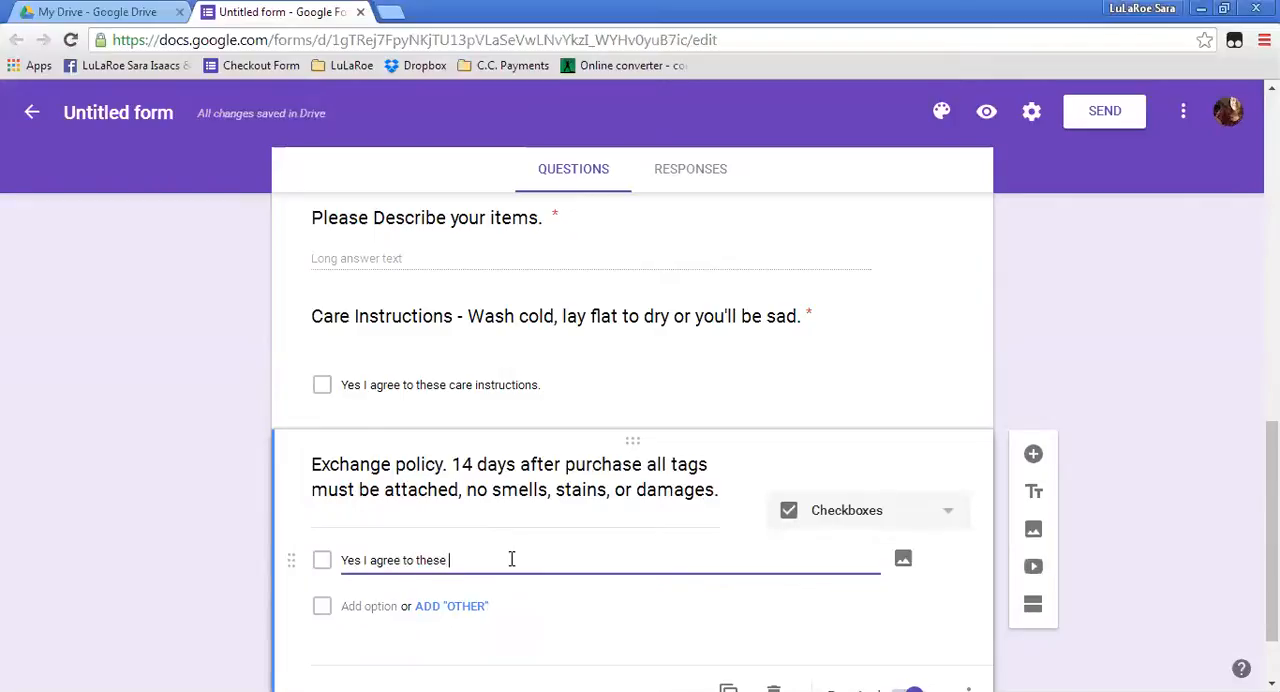
key("BackSpace")
key("BackSpace")
key("BackSpace")
type("is exchange policy.")
scroll(857, 615, "down", 1)
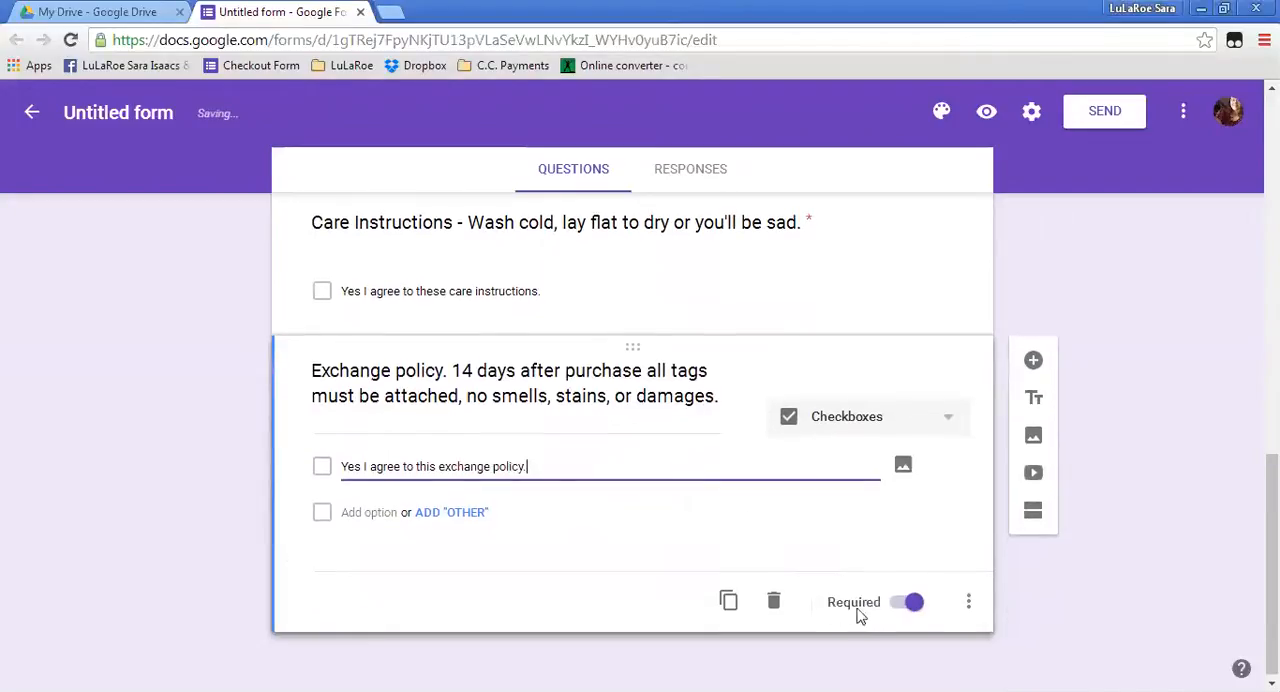
Add a Multiple choice question titled "Are you interested in joining LuLaRoe?" below the exchange policy question.
left_click(1033, 362)
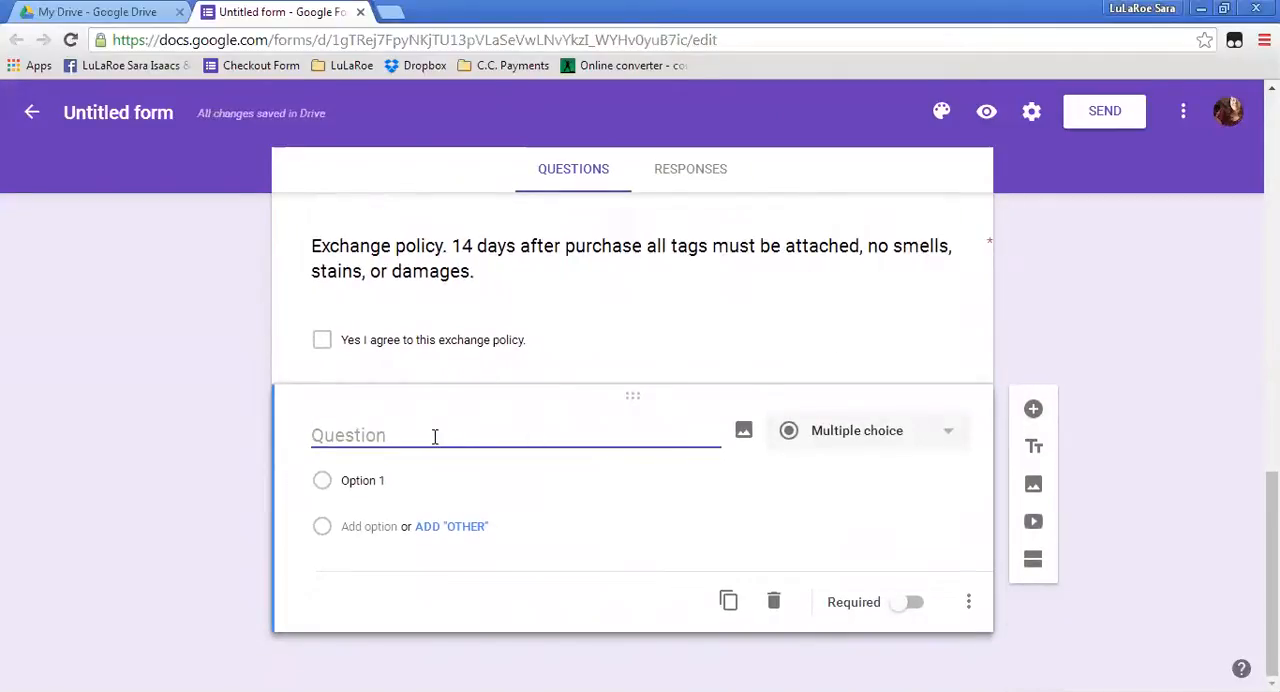
type("Are you ")
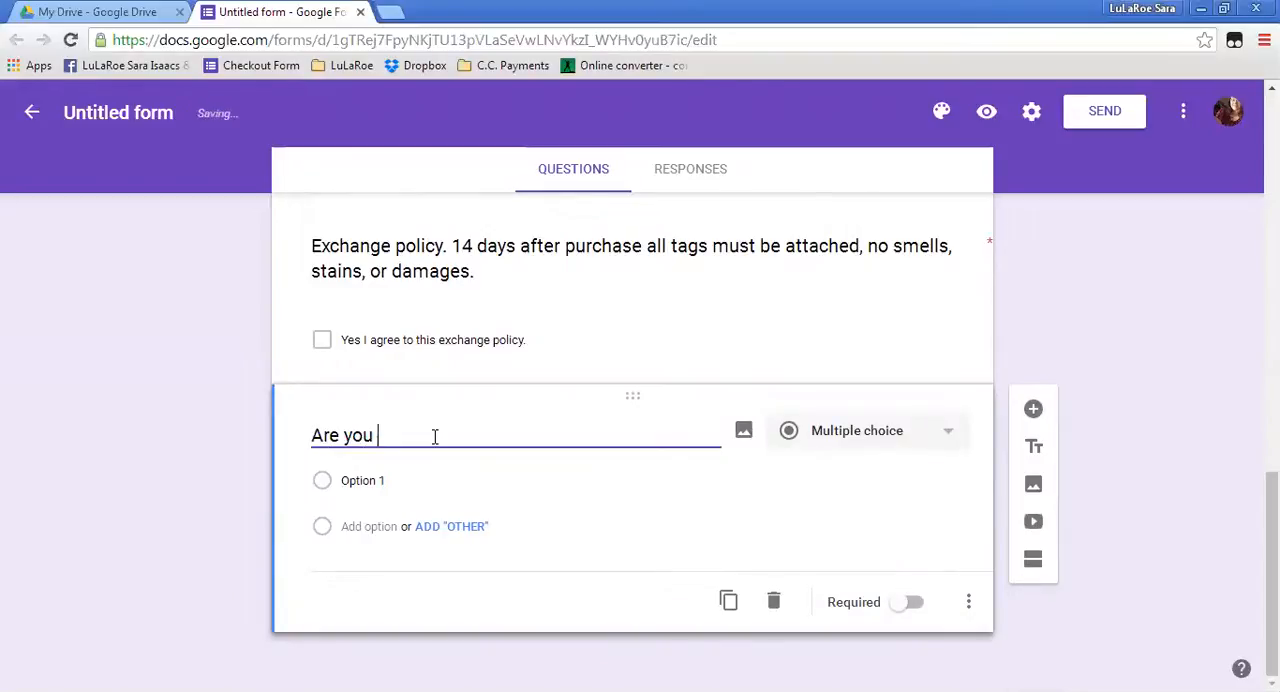
type("int")
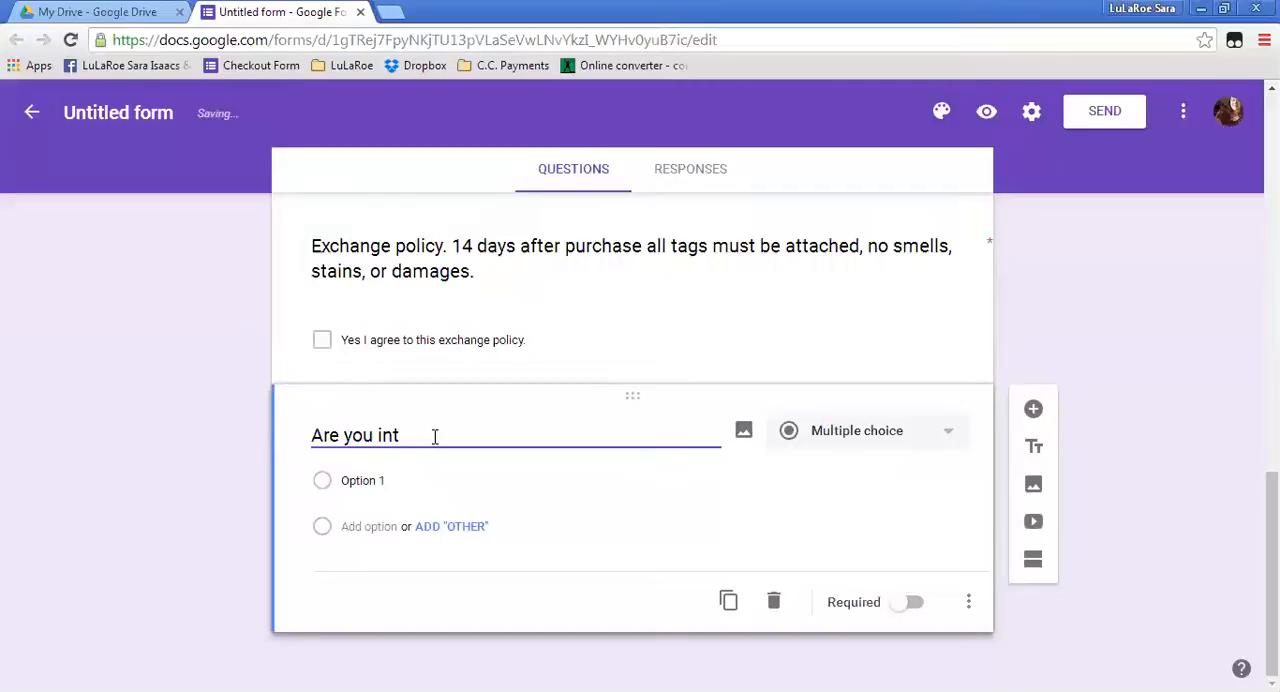
type("erested in joining Lu")
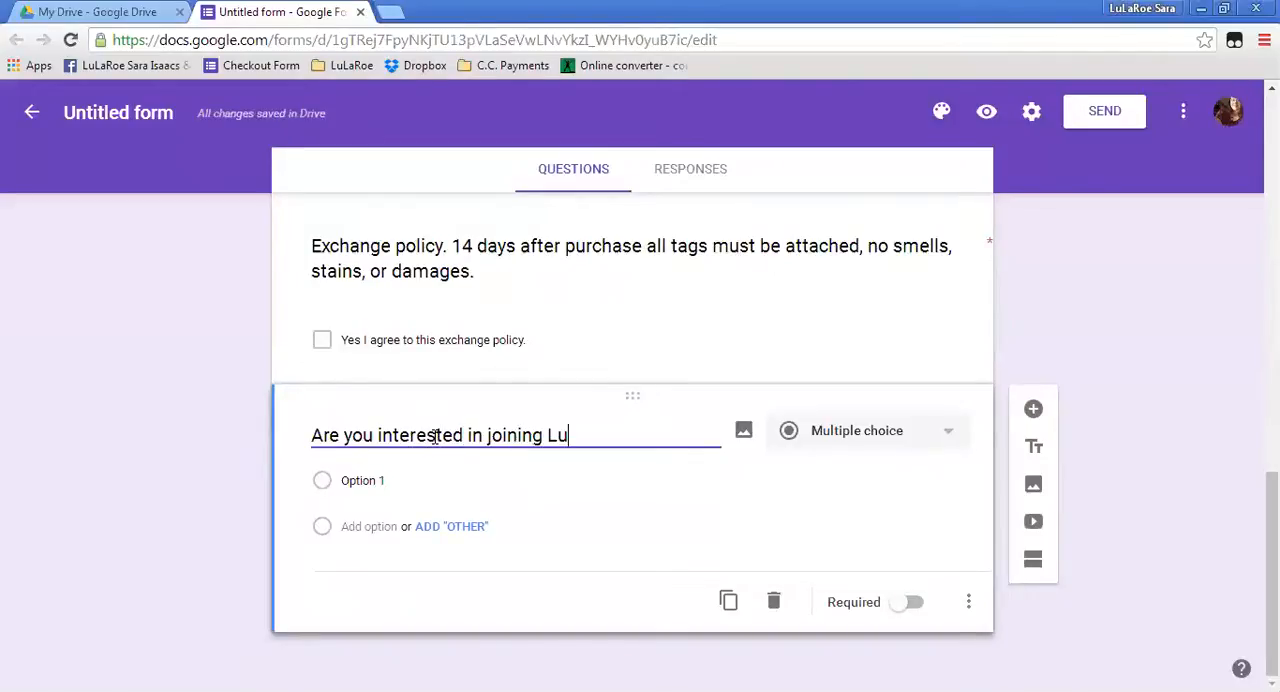
type("Laroe")
key("BackSpace")
key("BackSpace")
key("BackSpace")
type("Roe.")
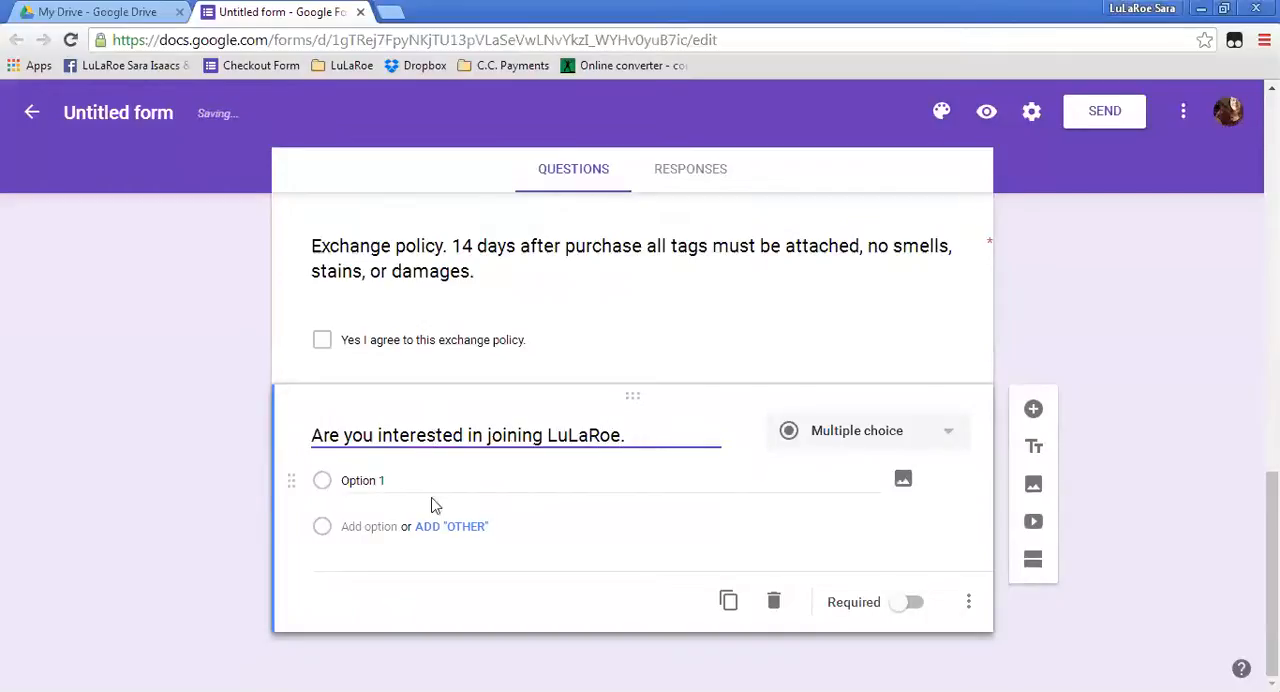
key("BackSpace")
key("BackSpace")
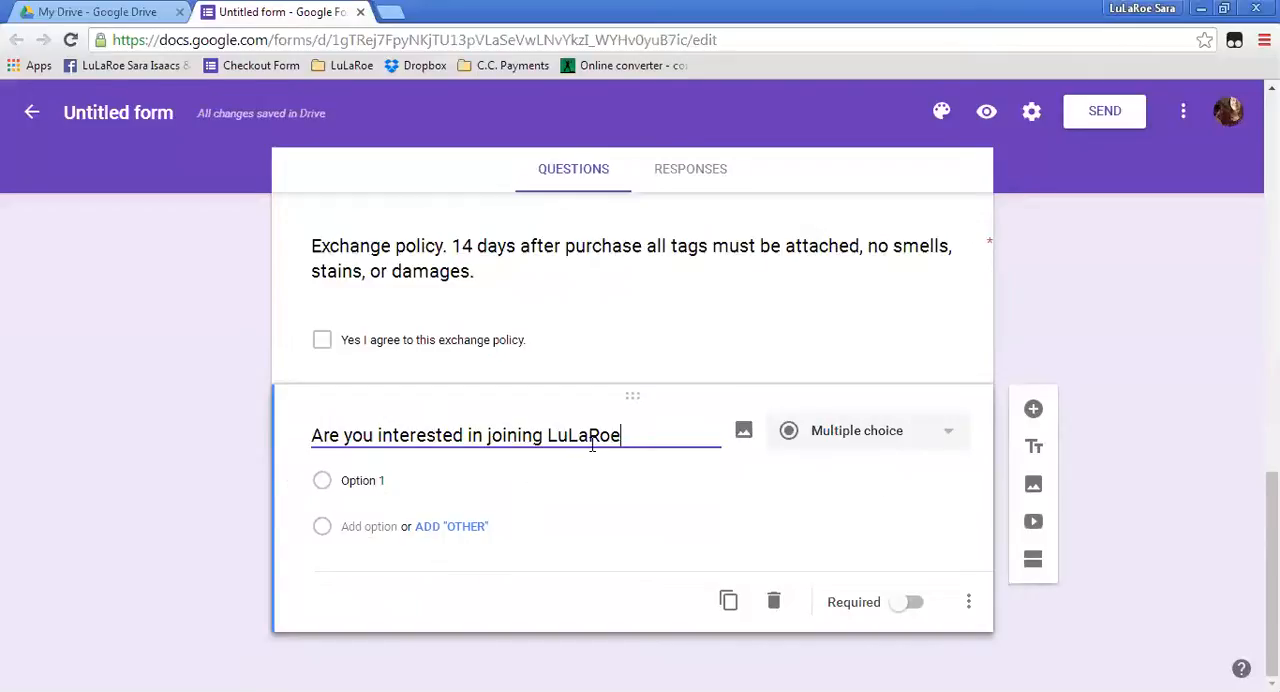
type("?")
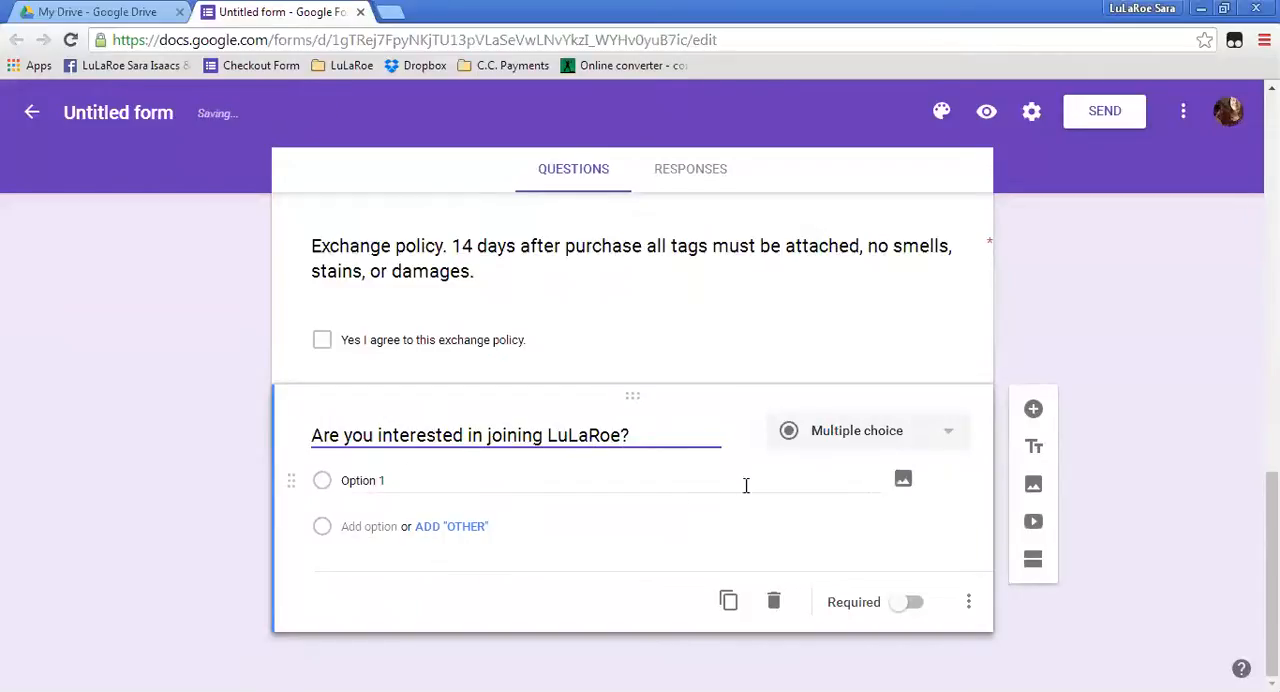
Set the first option of the joining LuLaRoe question to "Yes please send me info.".
left_click(382, 480)
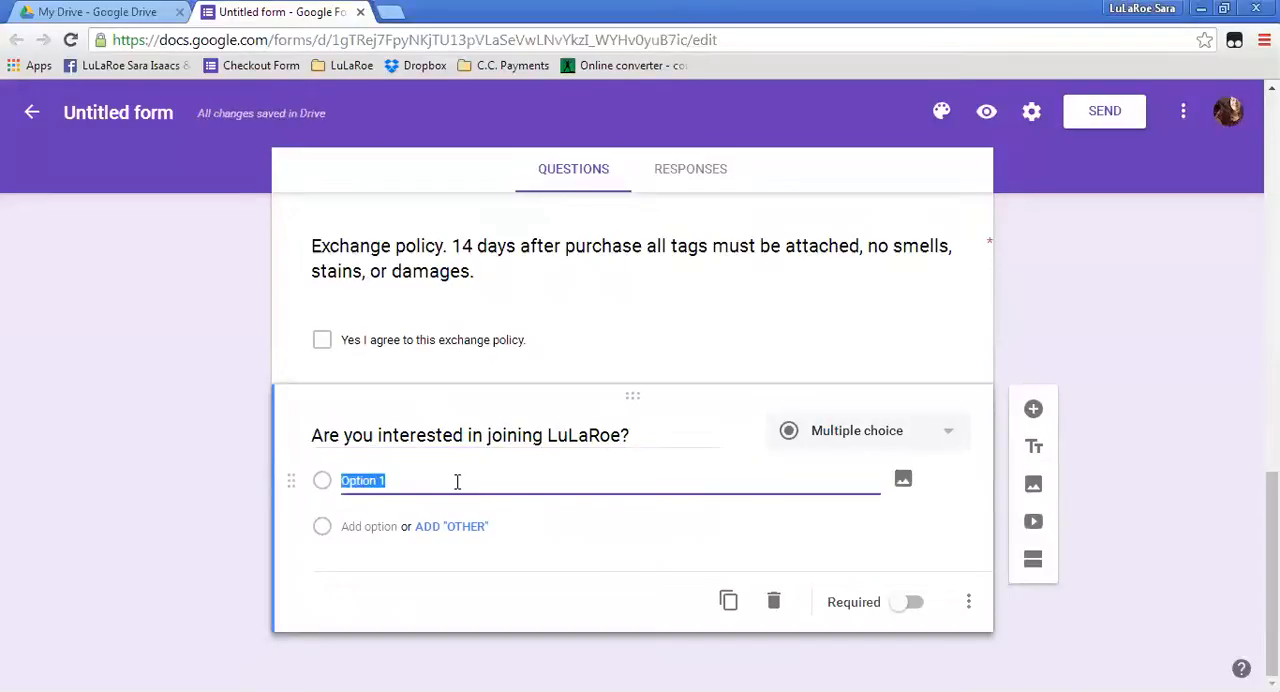
type("Yes please send me info.")
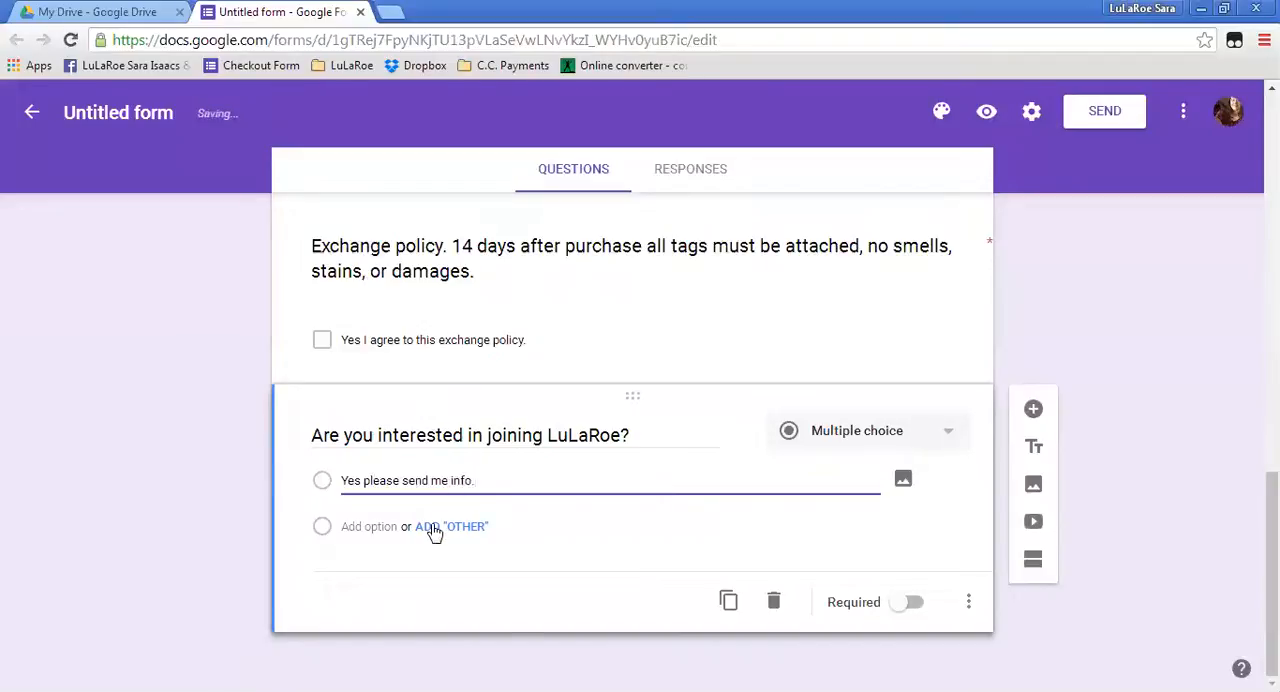
Add a second option, "I already am a consultant.", to the joining LuLaRoe question.
left_click(371, 528)
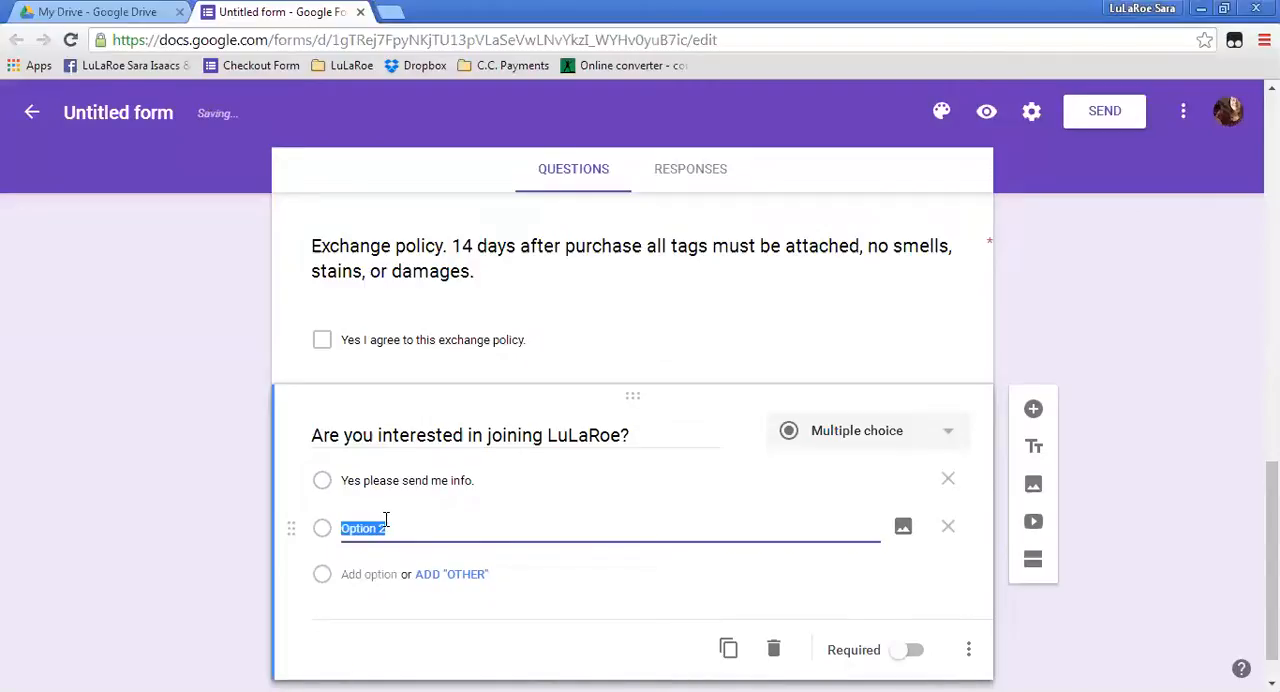
type("I already")
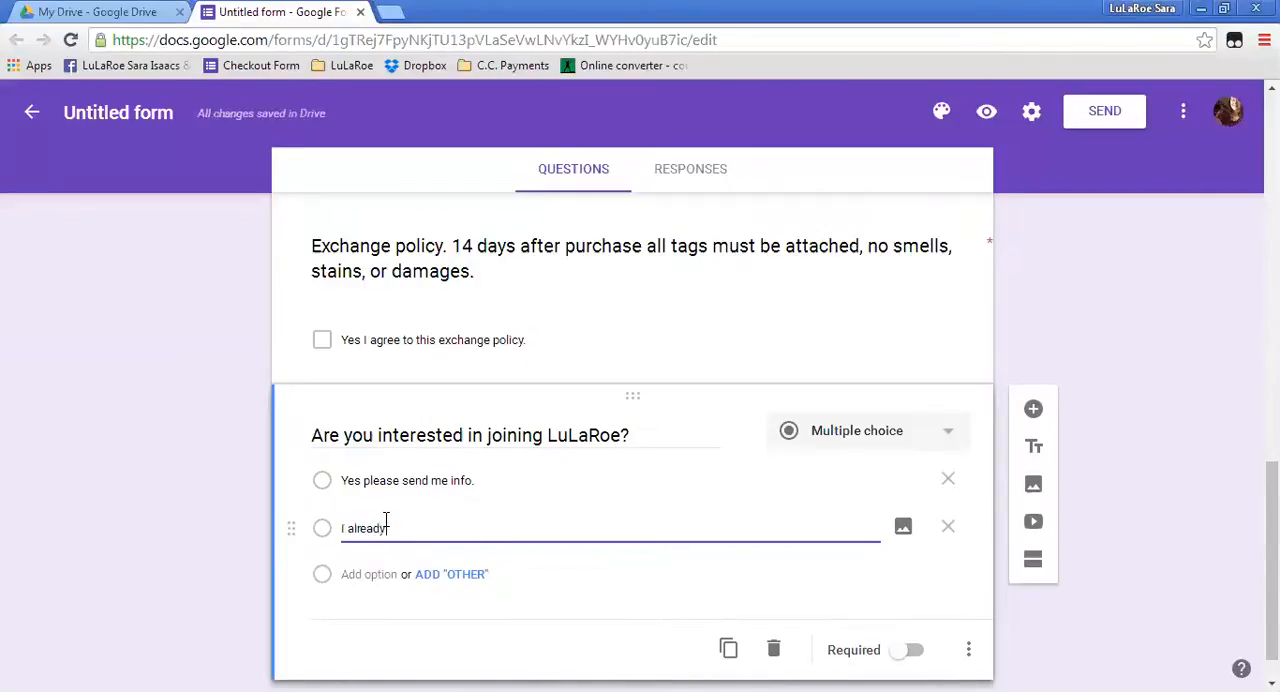
type(" am a consultant.")
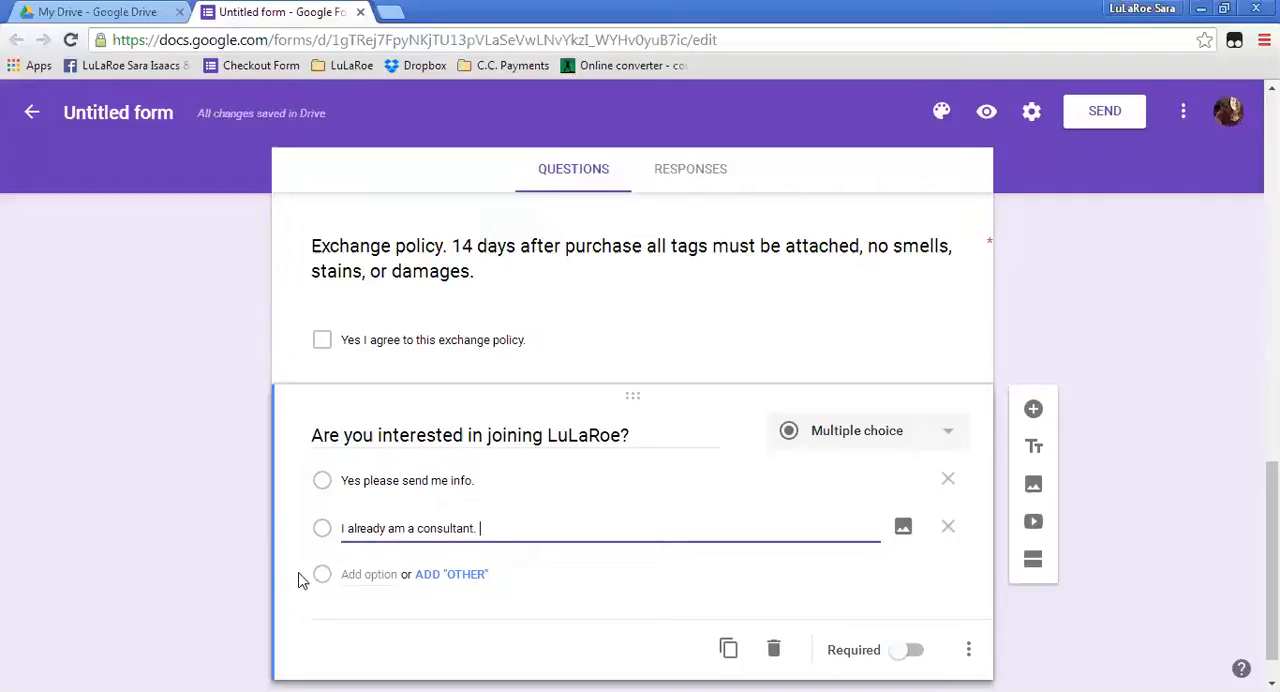
Add a third option, "No thank you.", to the joining LuLaRoe question and make the question required.
left_click(352, 576)
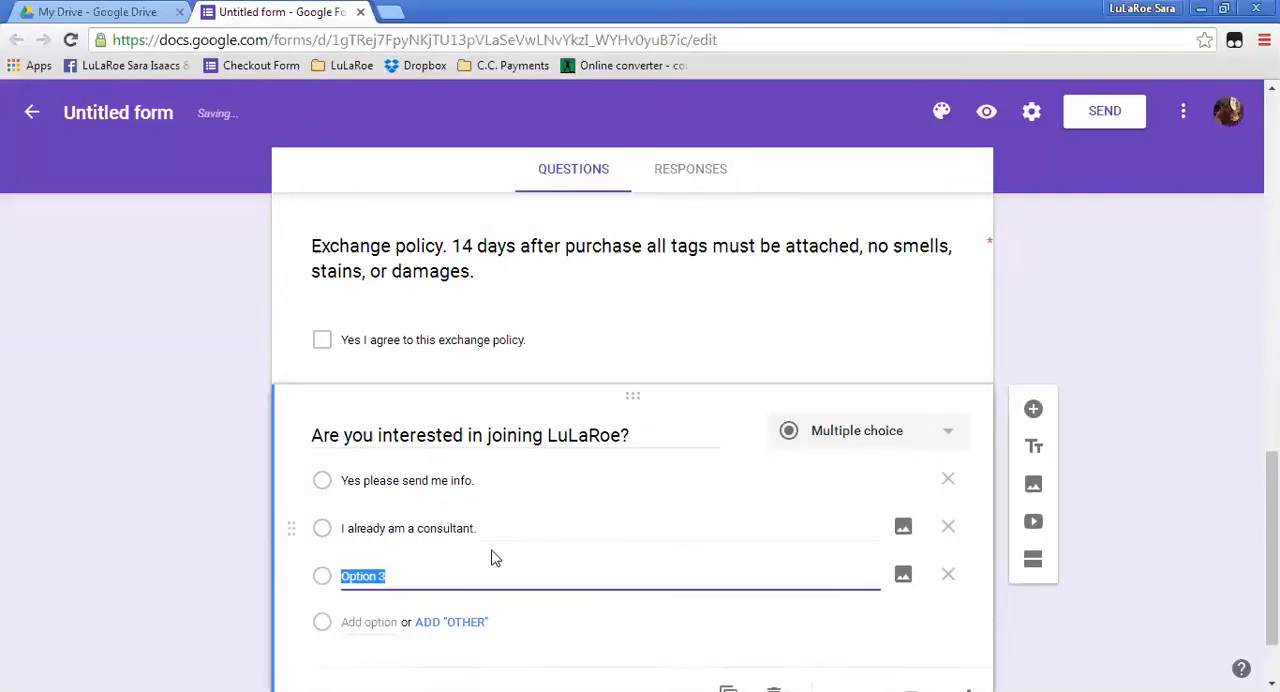
type("No t")
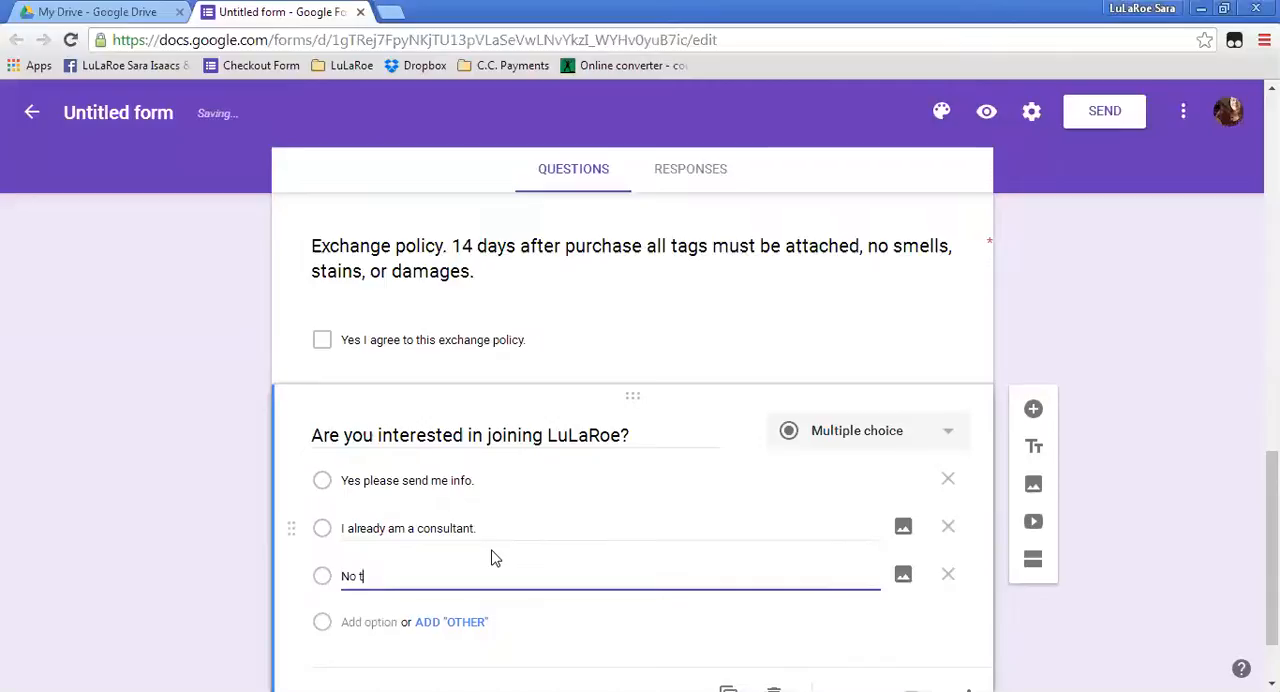
type("hank you.")
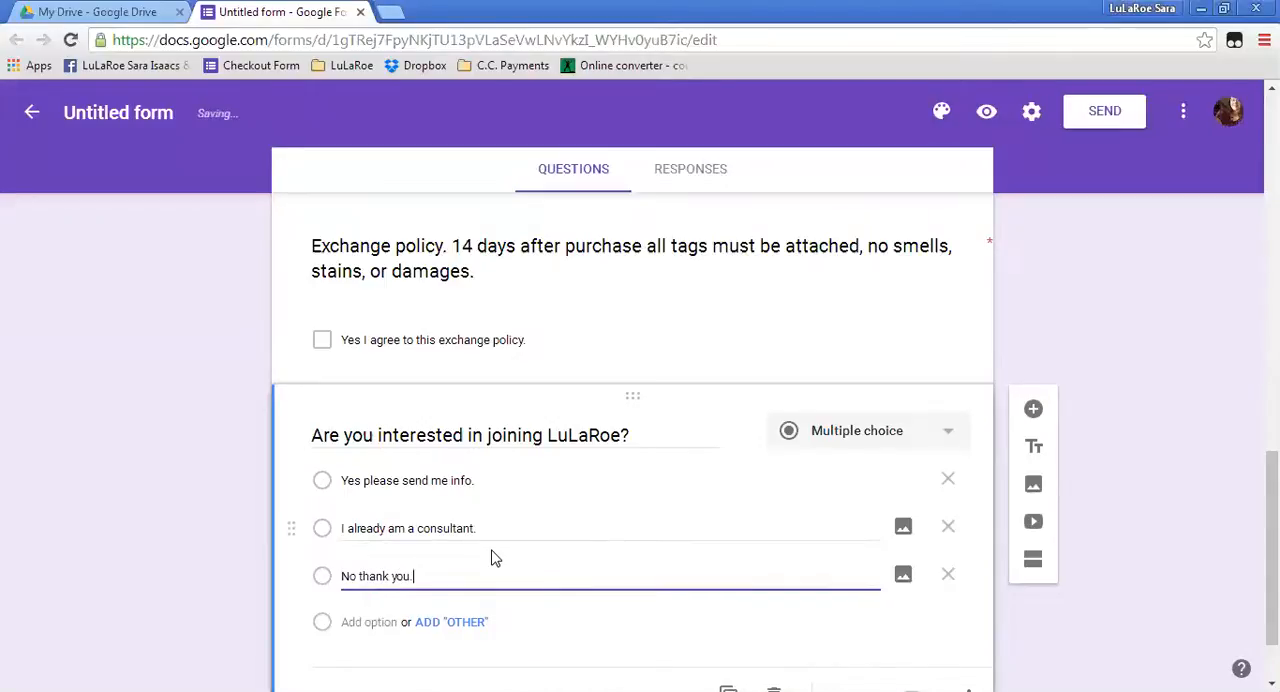
scroll(577, 545, "down", 1)
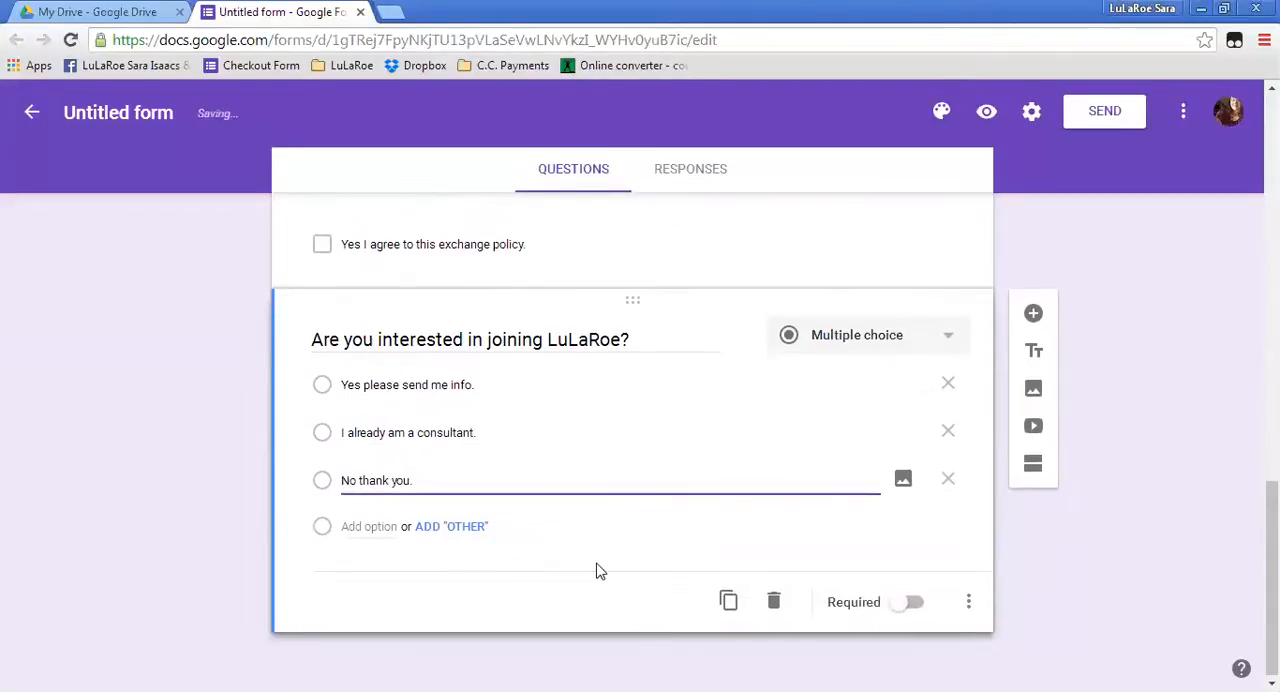
left_click(901, 608)
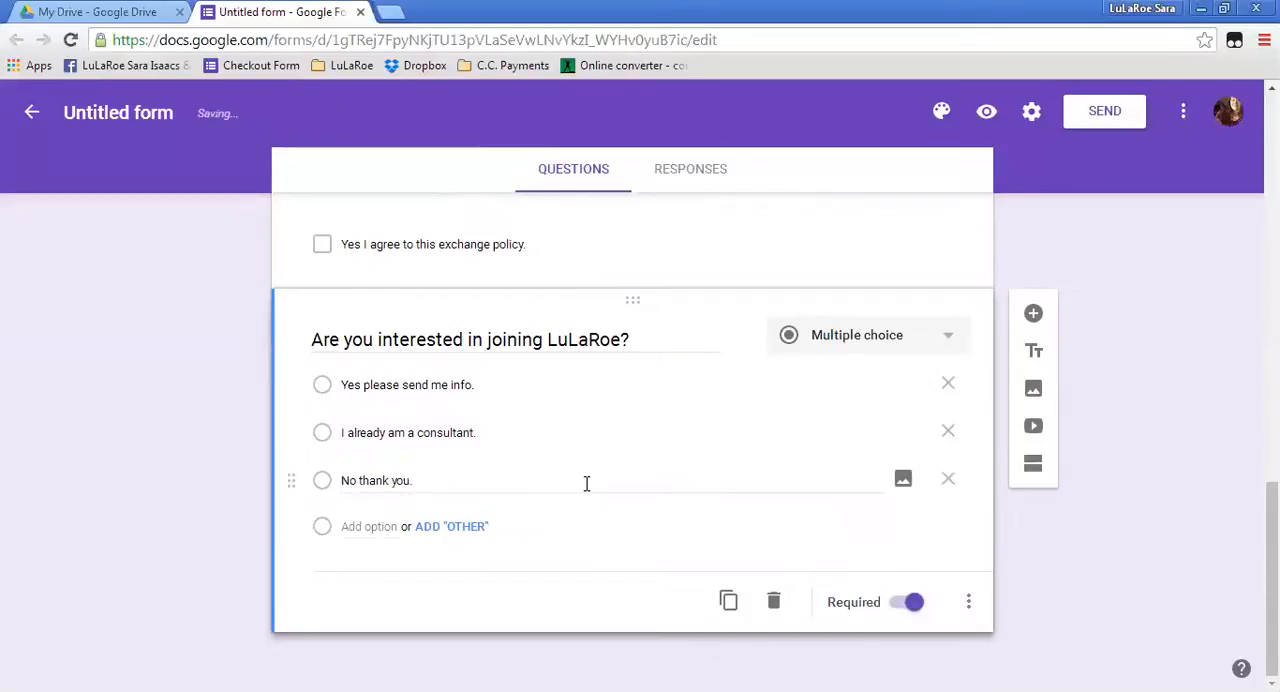
Review the form's questions from the title down to the joining LuLaRoe question.
scroll(587, 483, "up", 8)
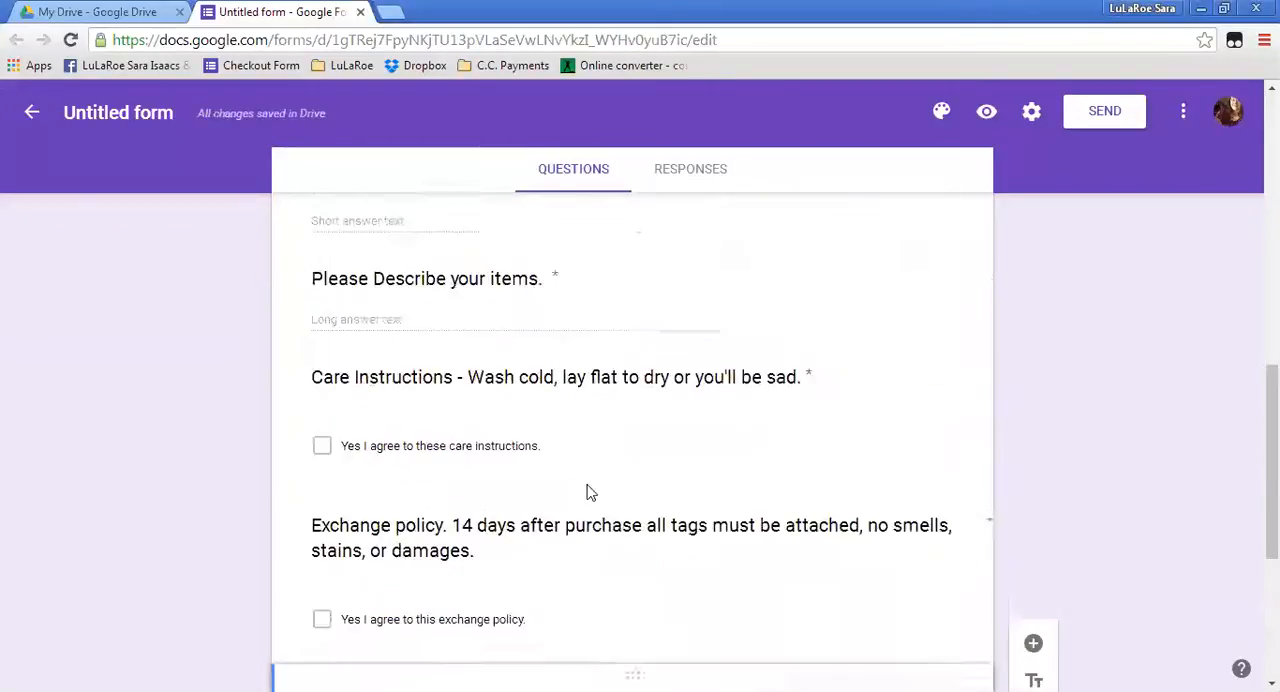
scroll(587, 493, "up", 5)
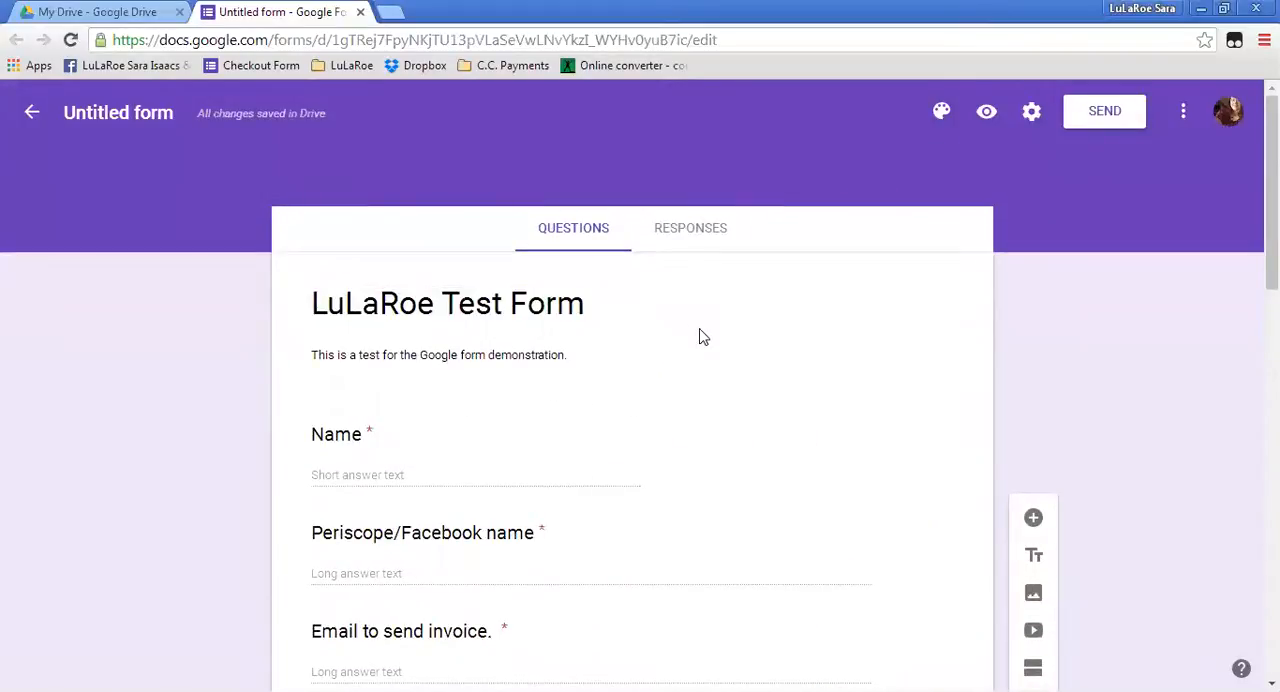
scroll(700, 337, "down", 6)
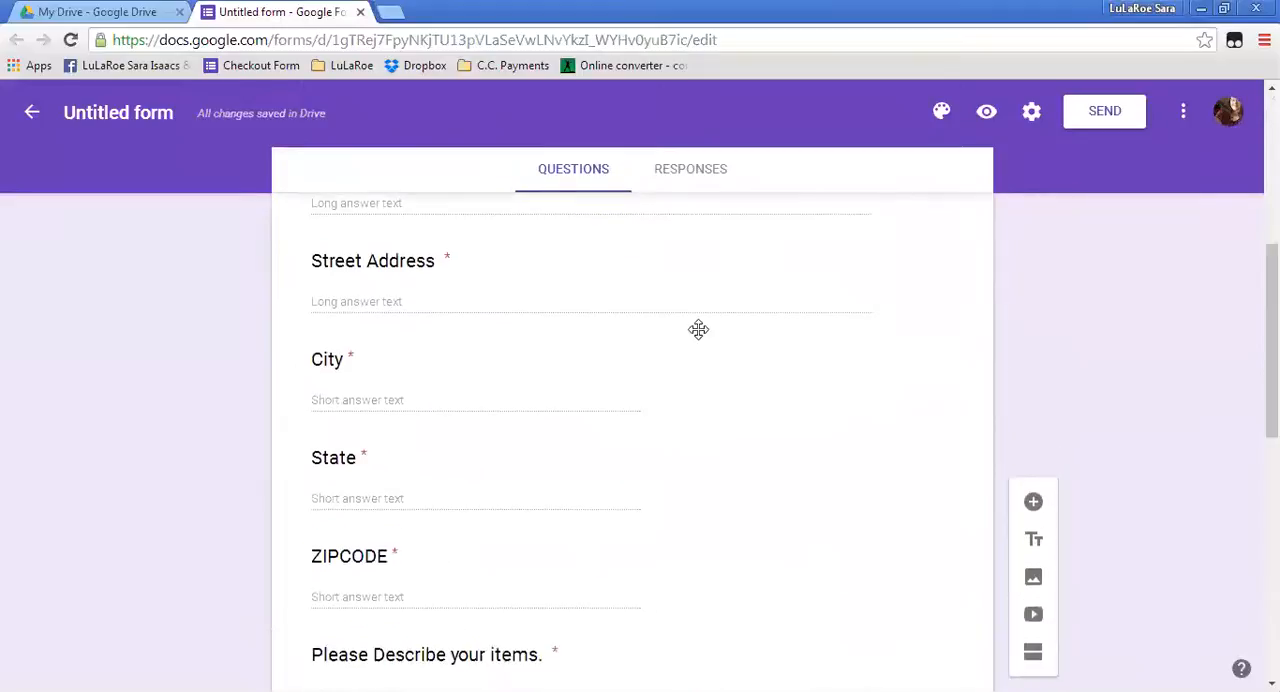
scroll(700, 337, "down", 3)
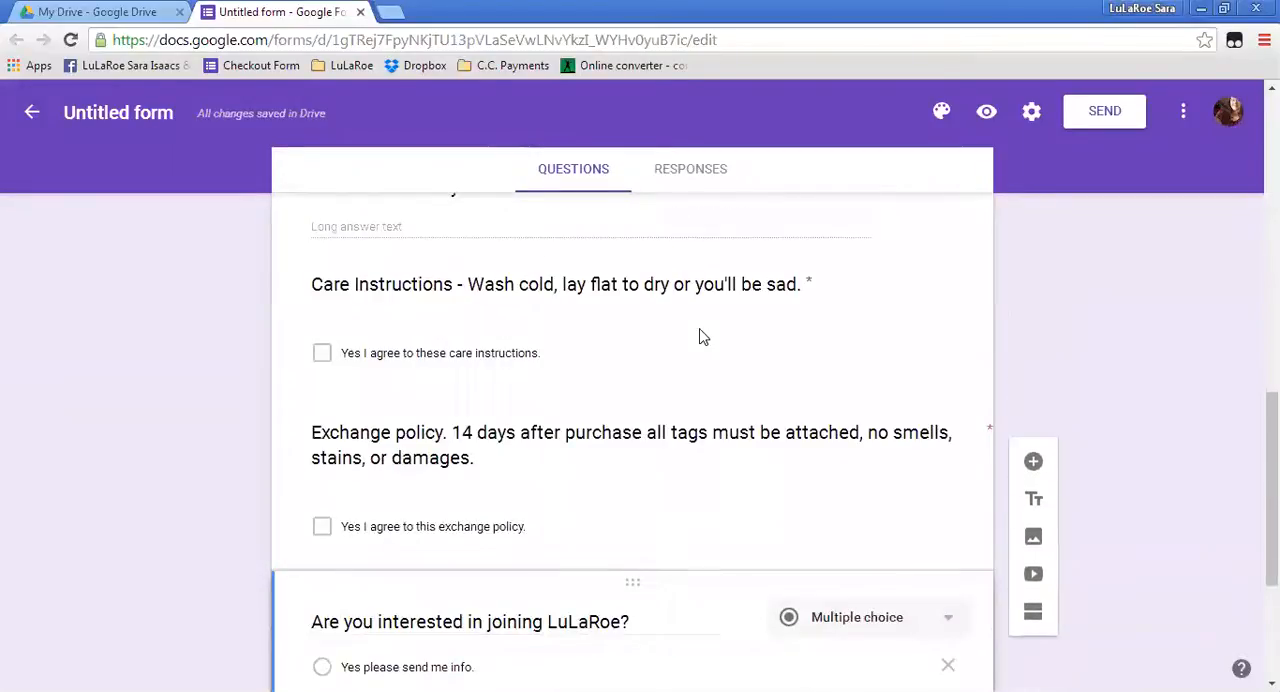
scroll(700, 337, "up", 3)
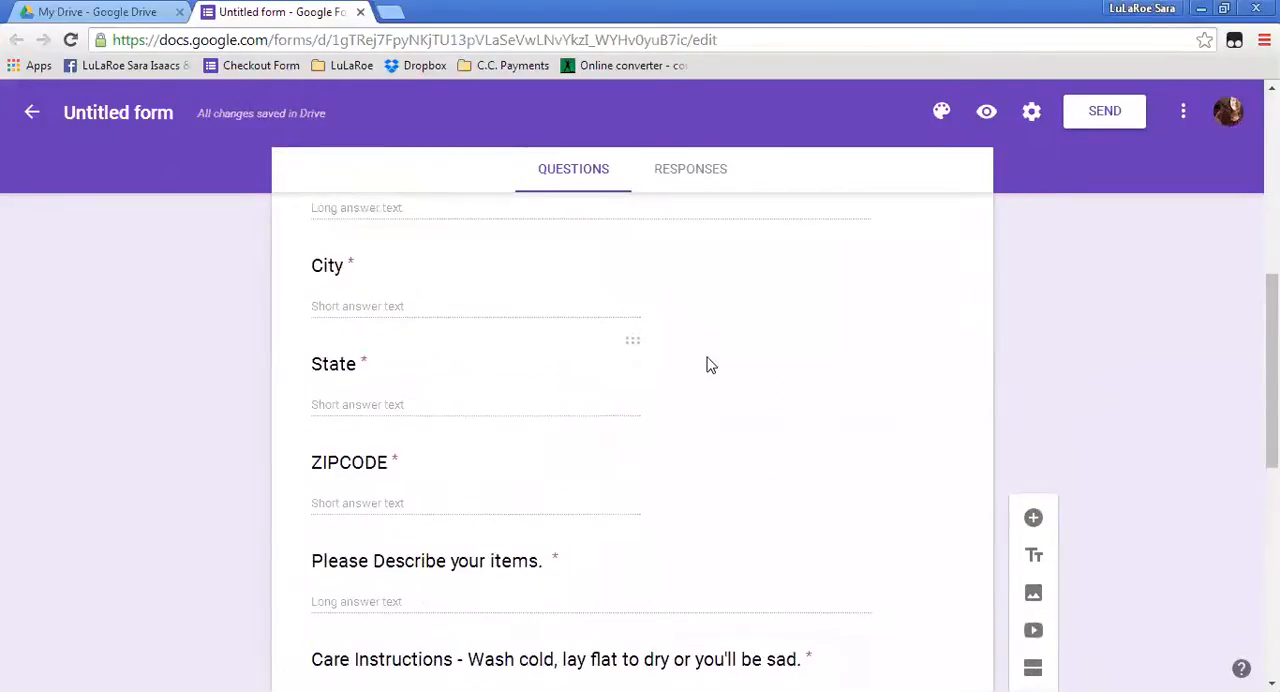
scroll(708, 367, "down", 3)
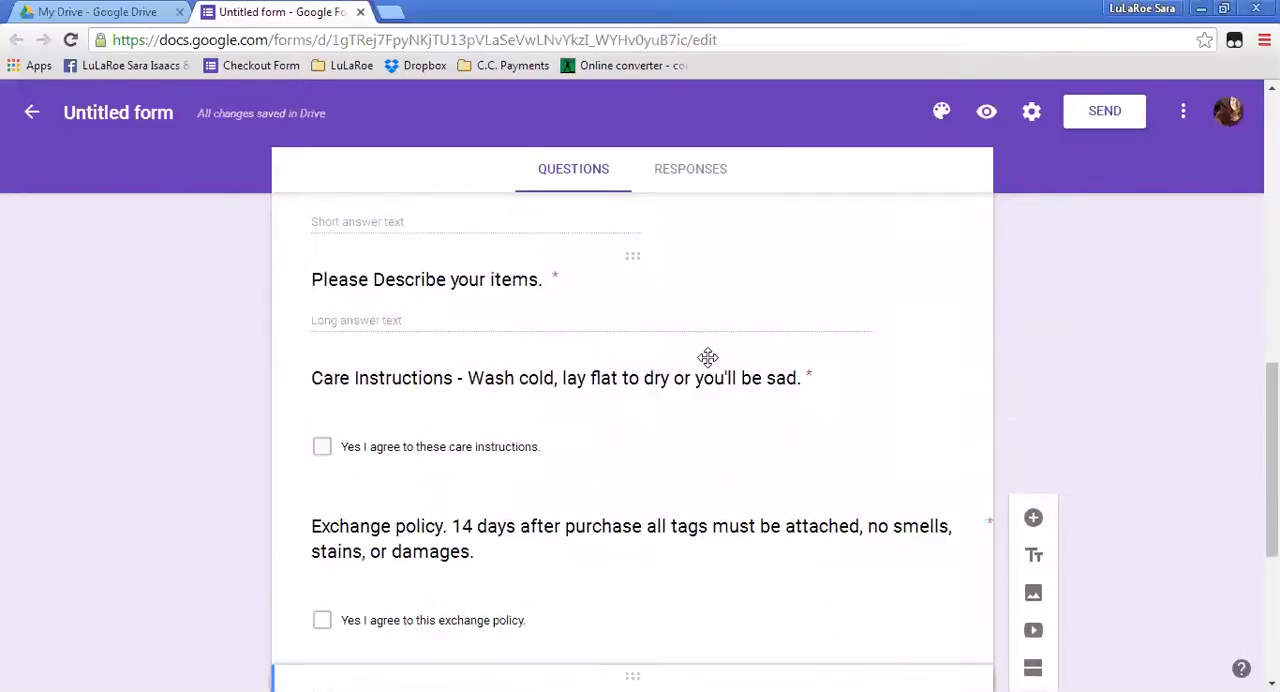
scroll(881, 506, "down", 1)
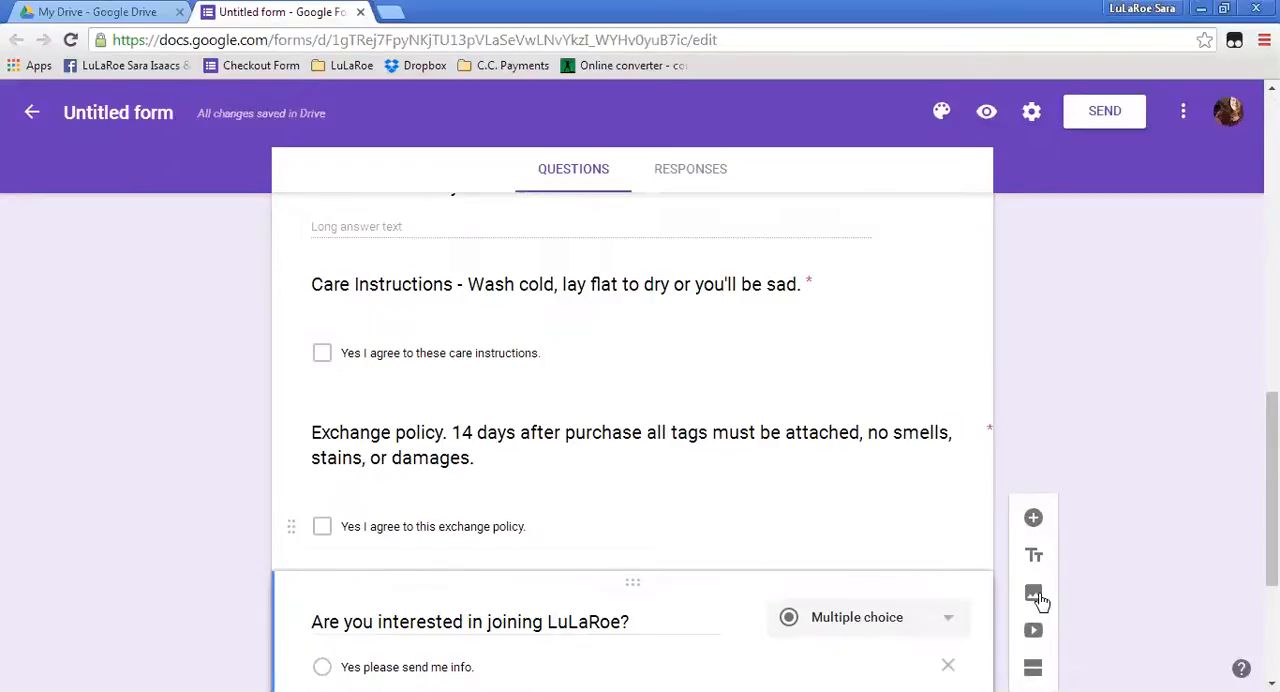
Insert the pink floral skirts photo from an April 26, 2016 album as an image below the joining LuLaRoe question.
scroll(1040, 602, "down", 1)
scroll(1040, 602, "down", 3)
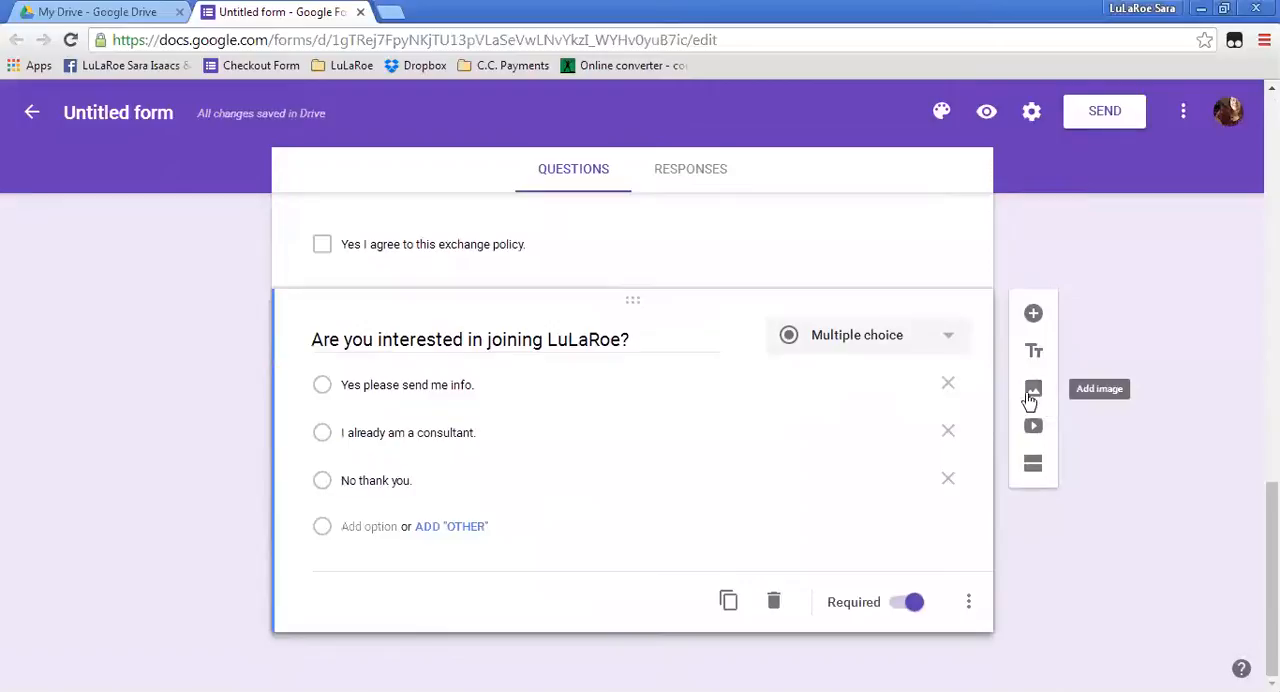
left_click(1034, 391)
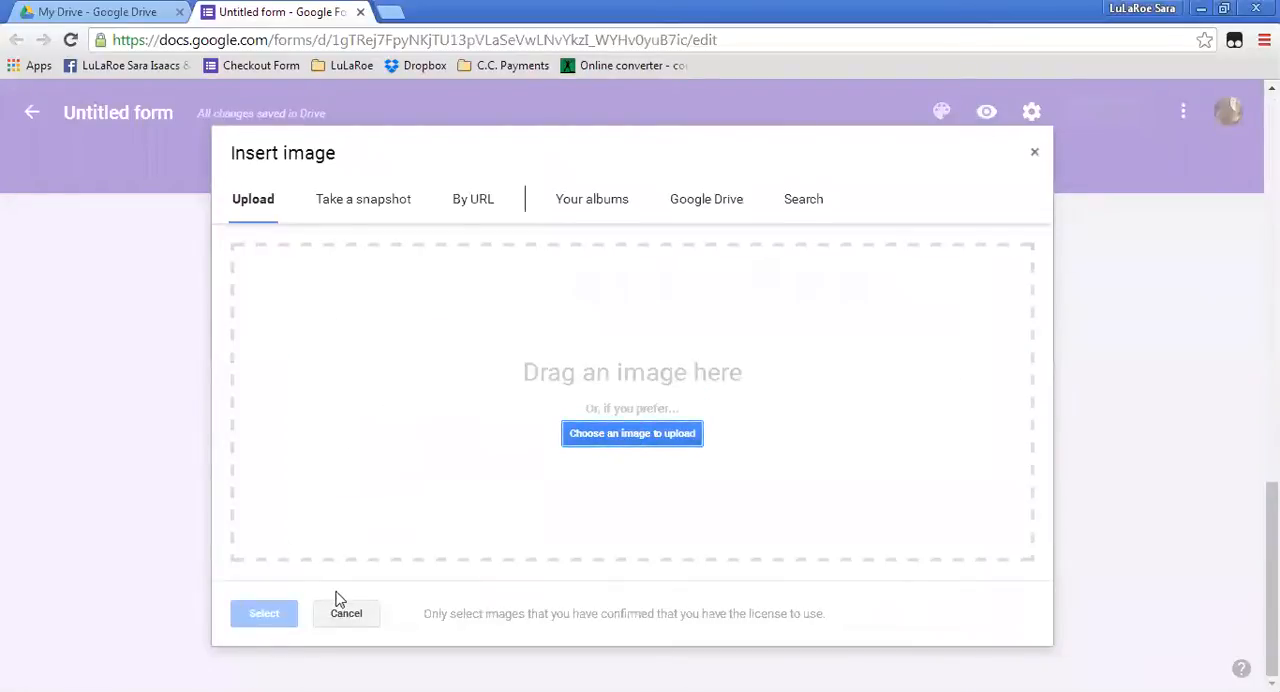
left_click(581, 201)
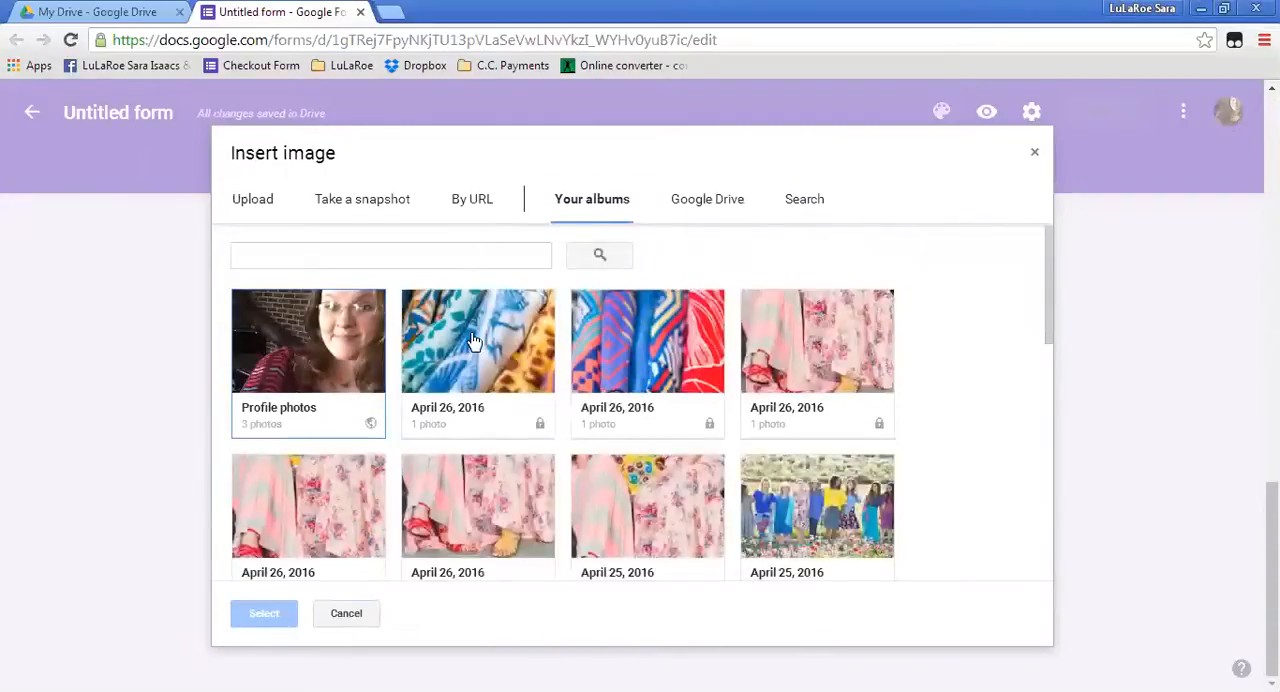
scroll(469, 484, "down", 1)
scroll(471, 478, "down", 4)
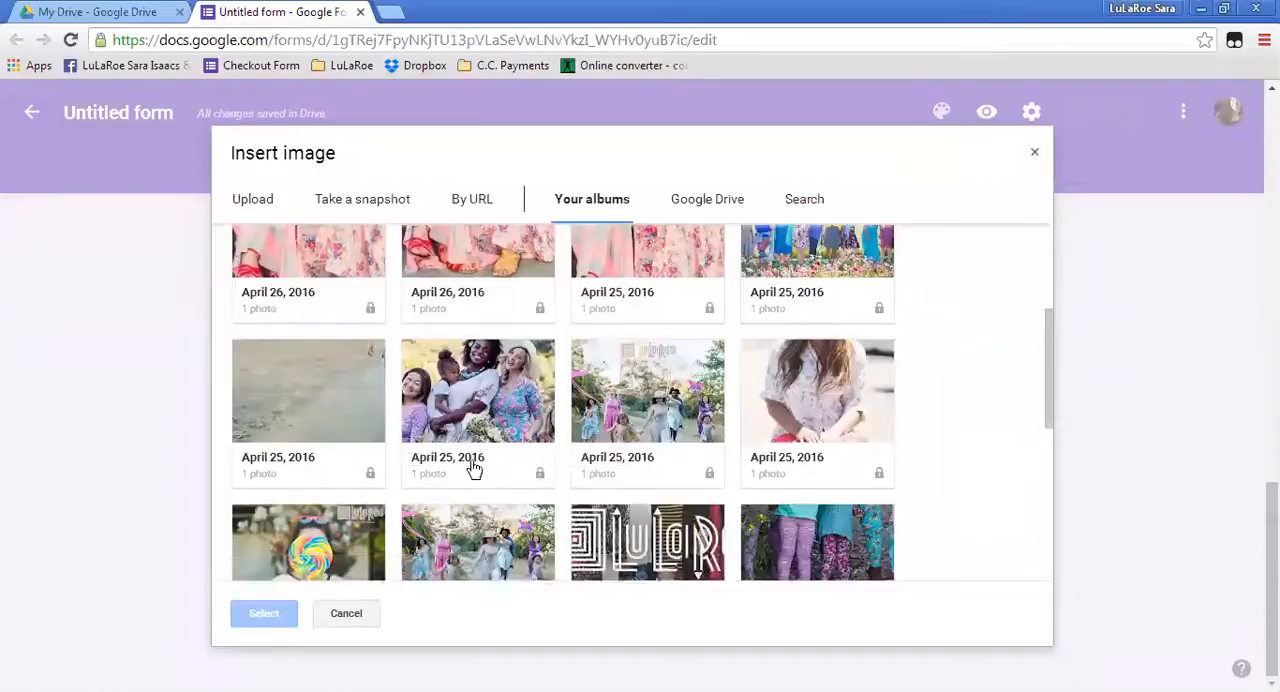
scroll(474, 468, "down", 3)
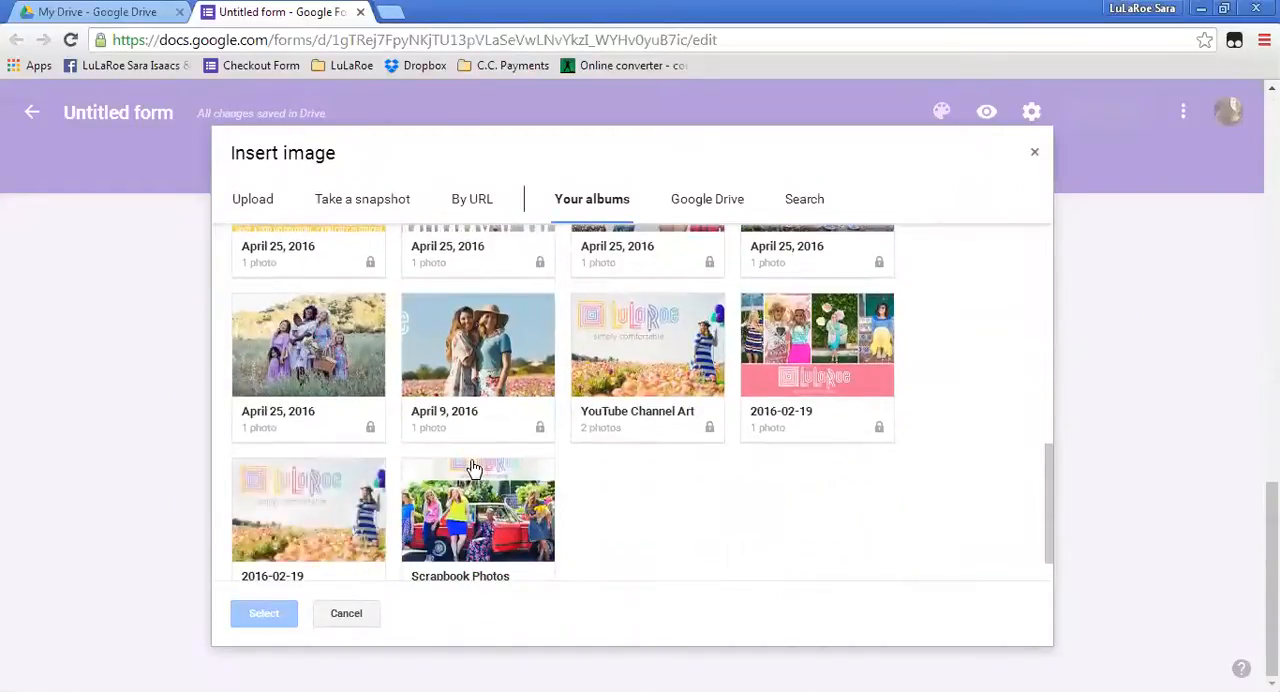
scroll(580, 508, "up", 3)
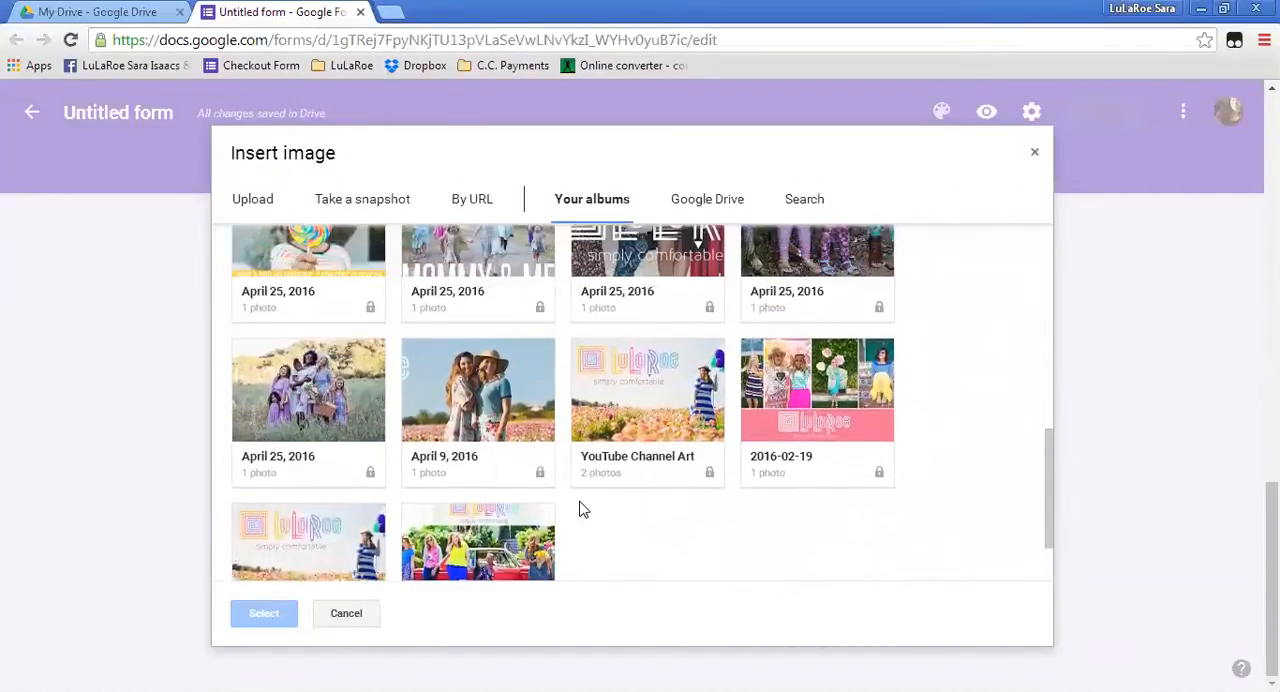
scroll(580, 508, "up", 4)
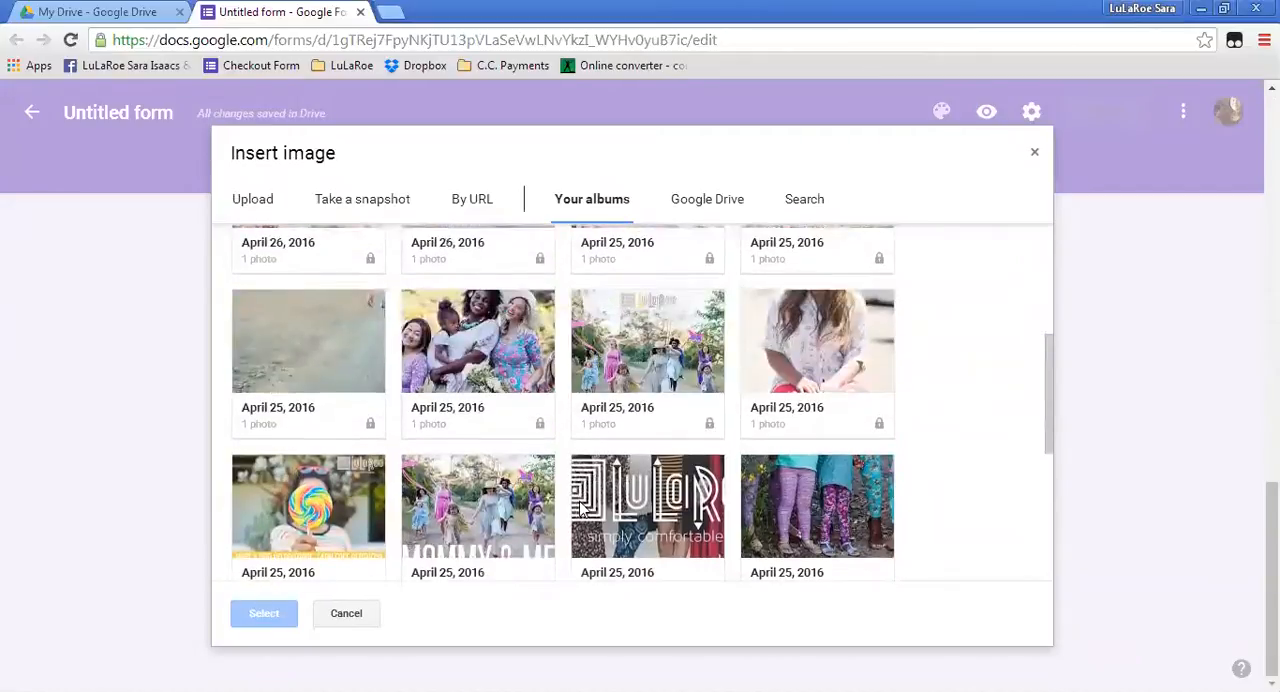
scroll(580, 508, "up", 2)
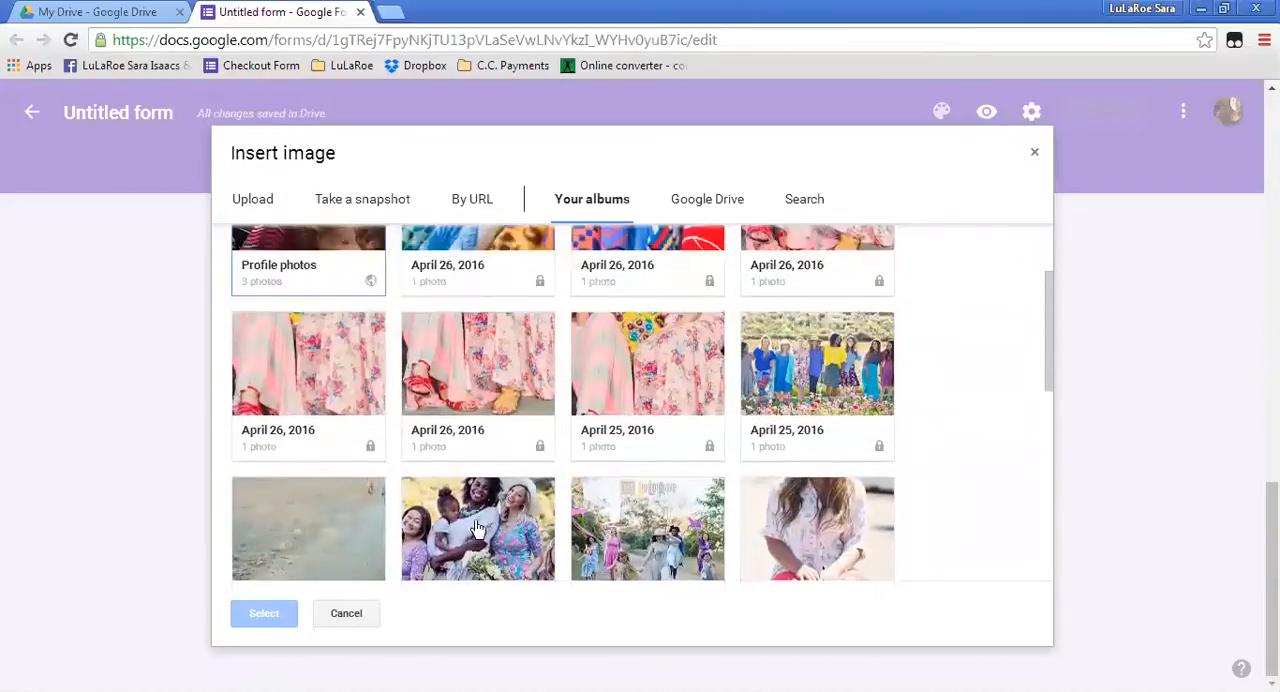
left_click(508, 357)
left_click(312, 354)
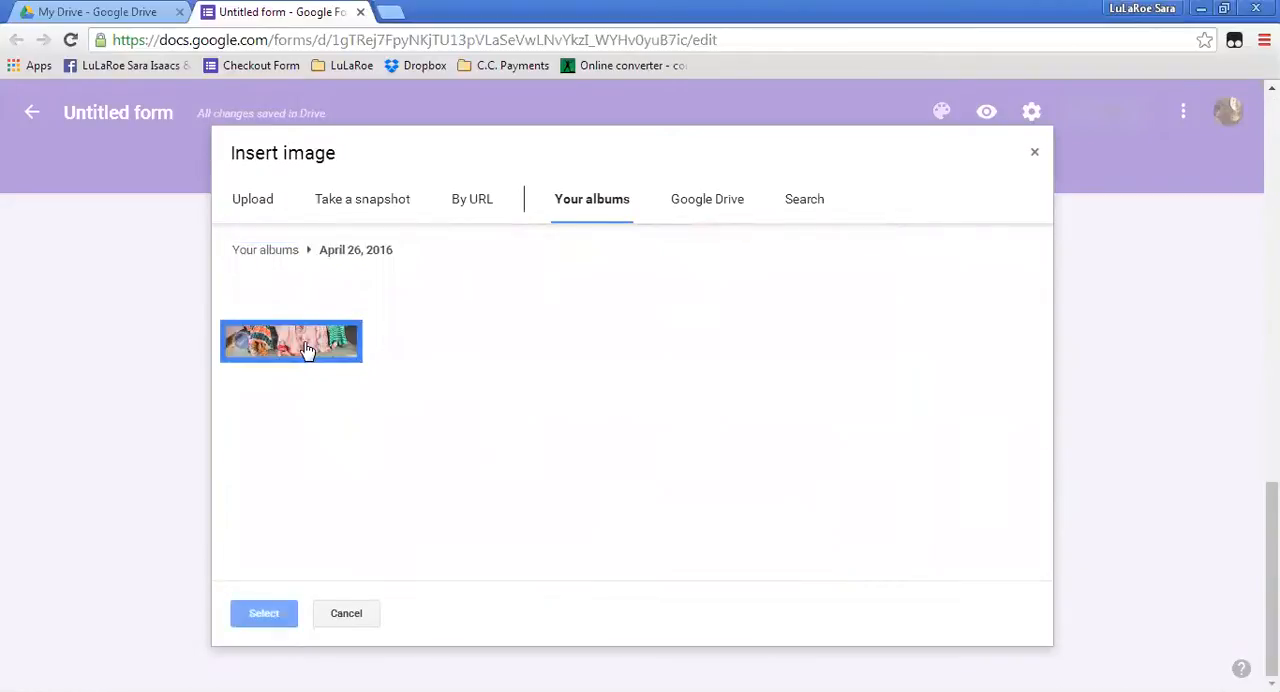
left_click(264, 627)
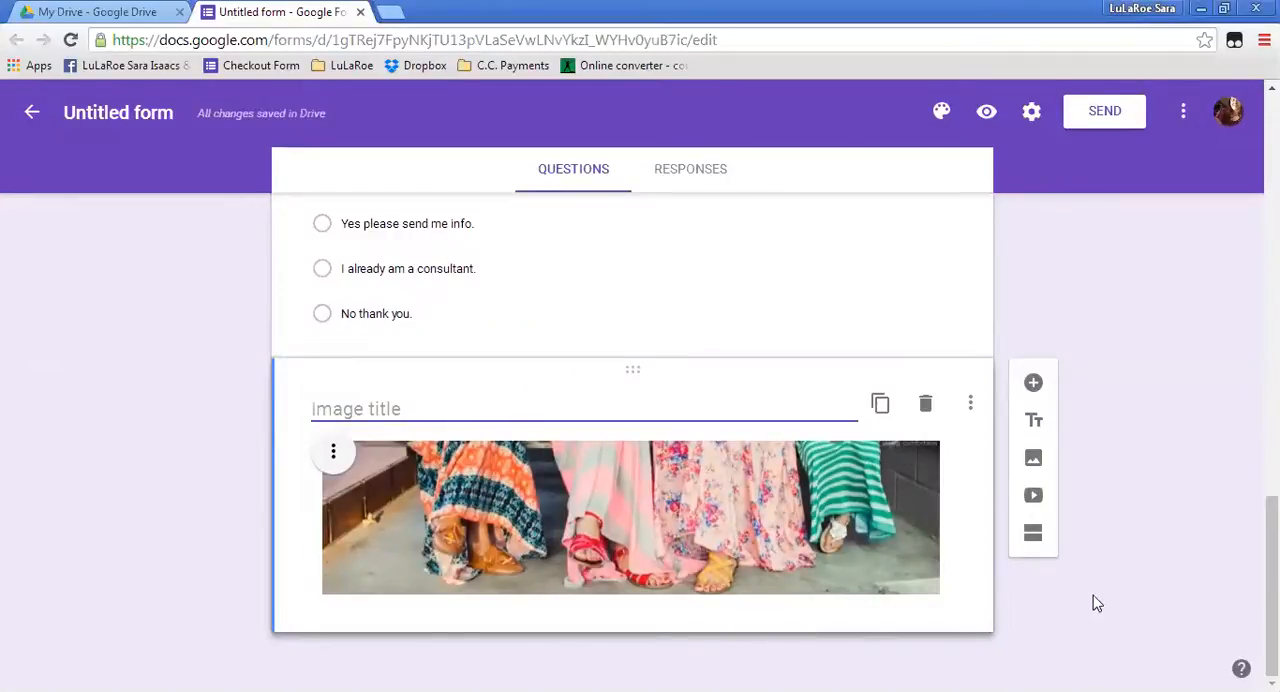
Try a pink and a light blue theme color on the form.
scroll(1100, 314, "up", 5)
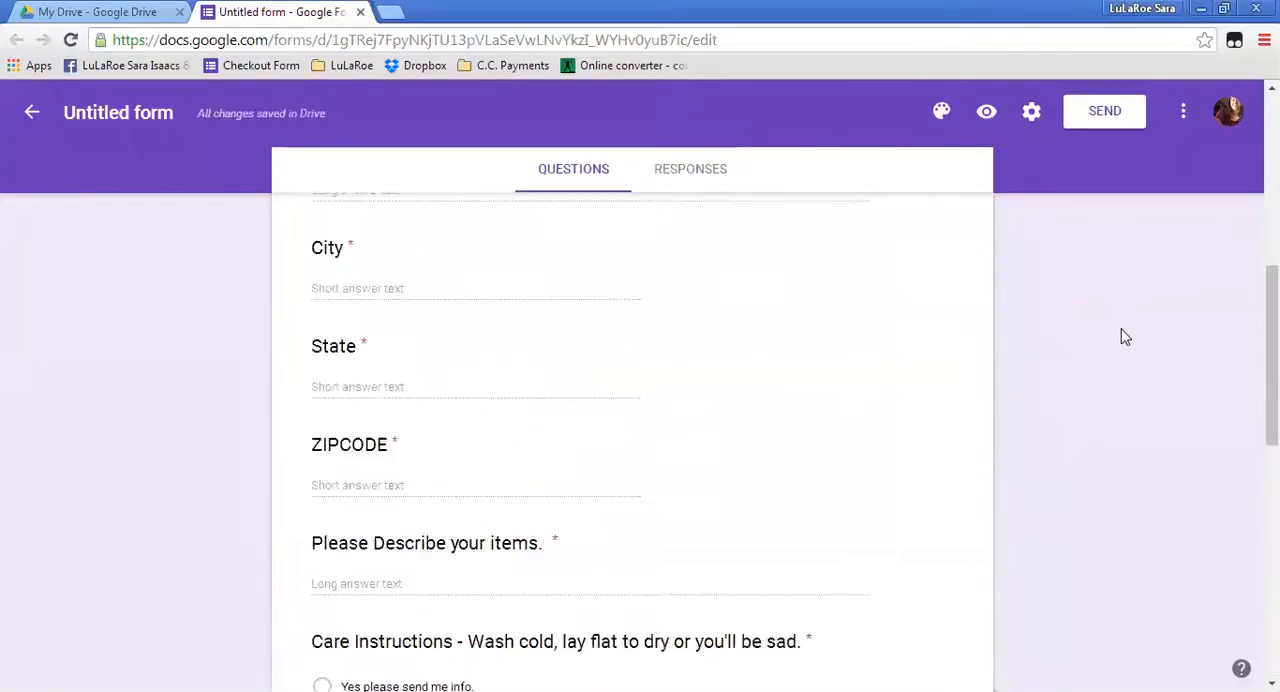
scroll(1125, 337, "up", 8)
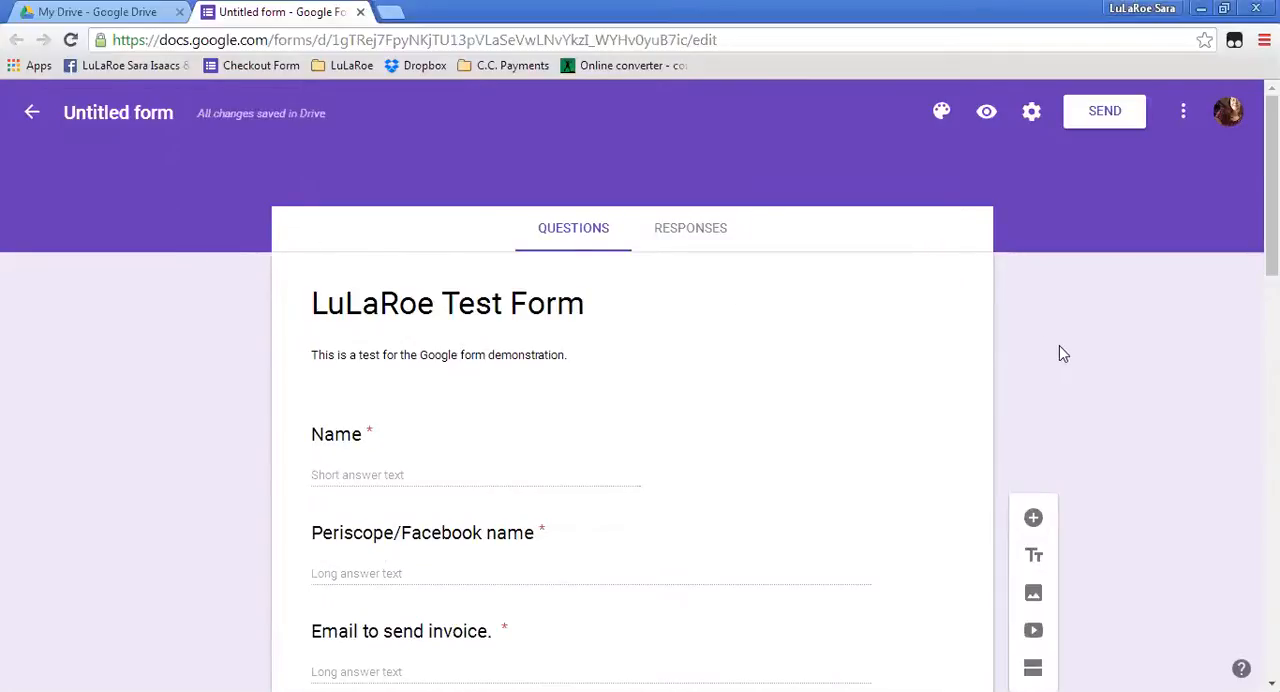
left_click(942, 115)
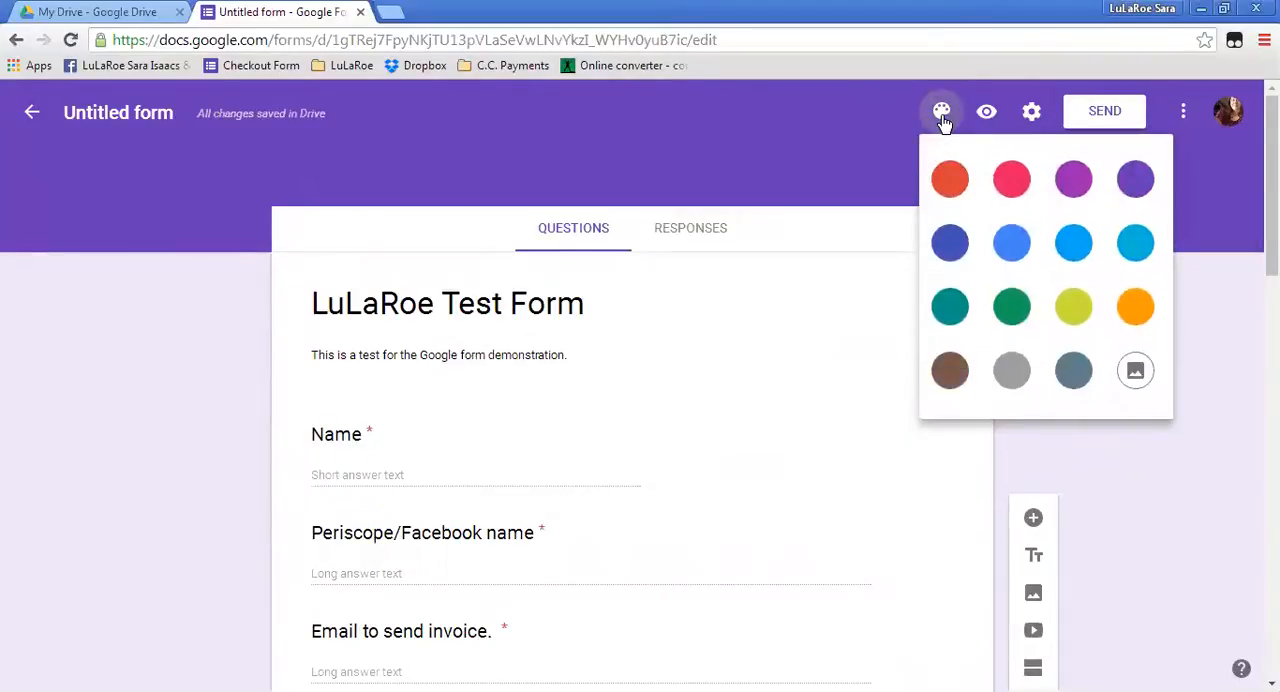
left_click(1009, 182)
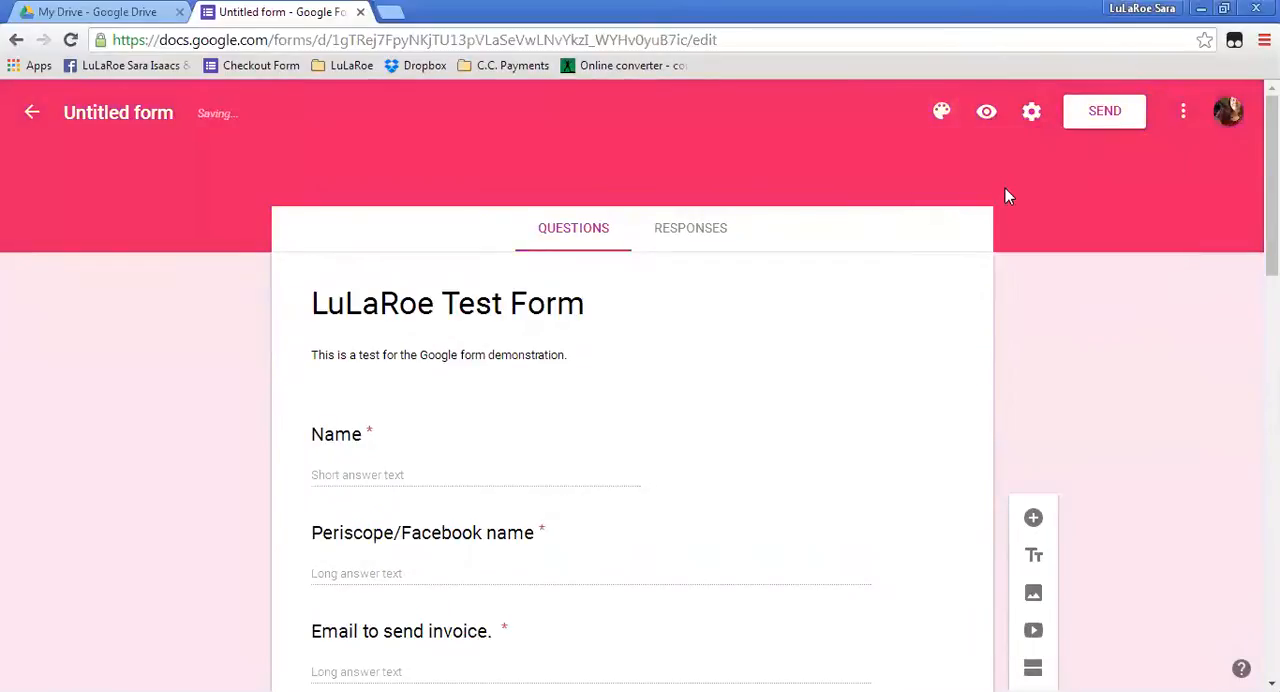
left_click(945, 115)
left_click(1072, 245)
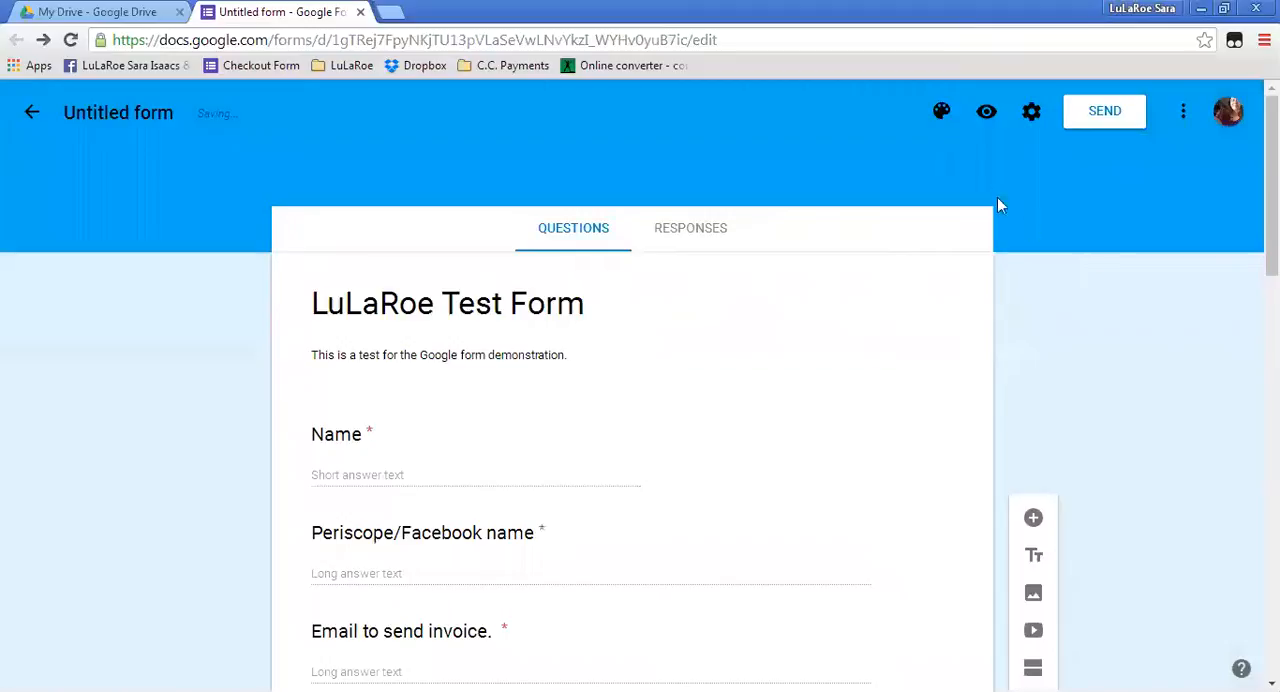
Set the form's theme color to orange.
left_click(942, 115)
left_click(1134, 306)
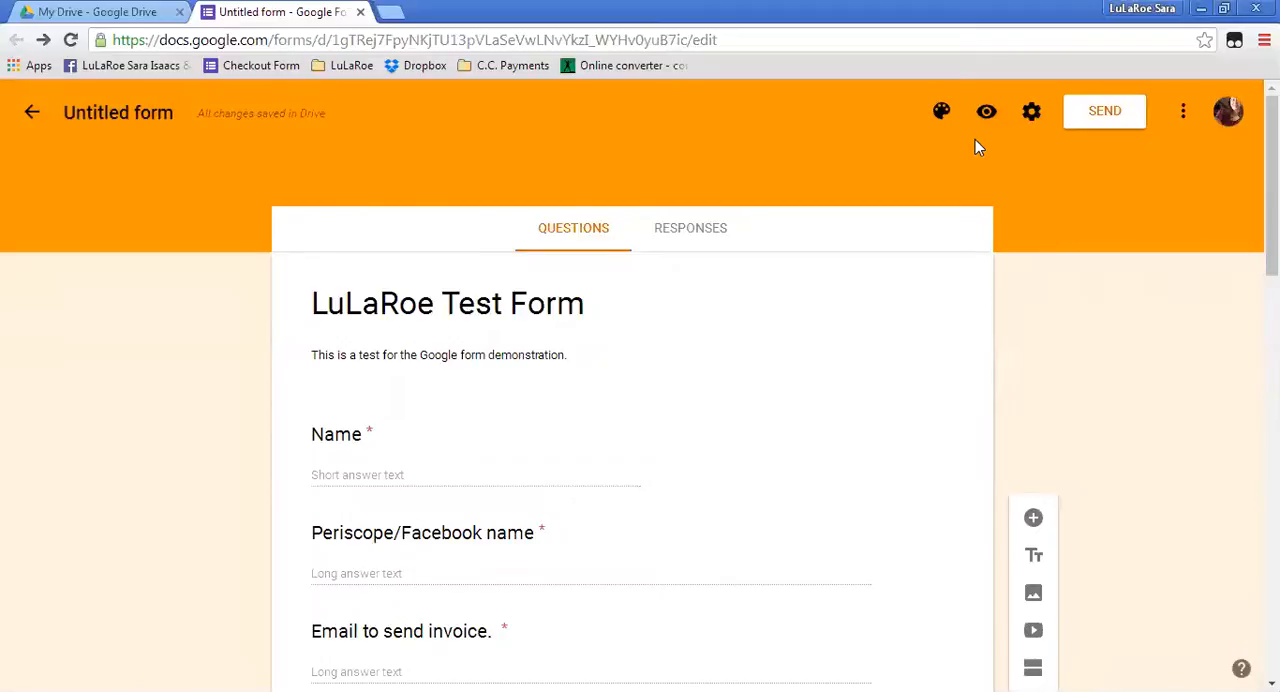
left_click(944, 114)
left_click(1135, 372)
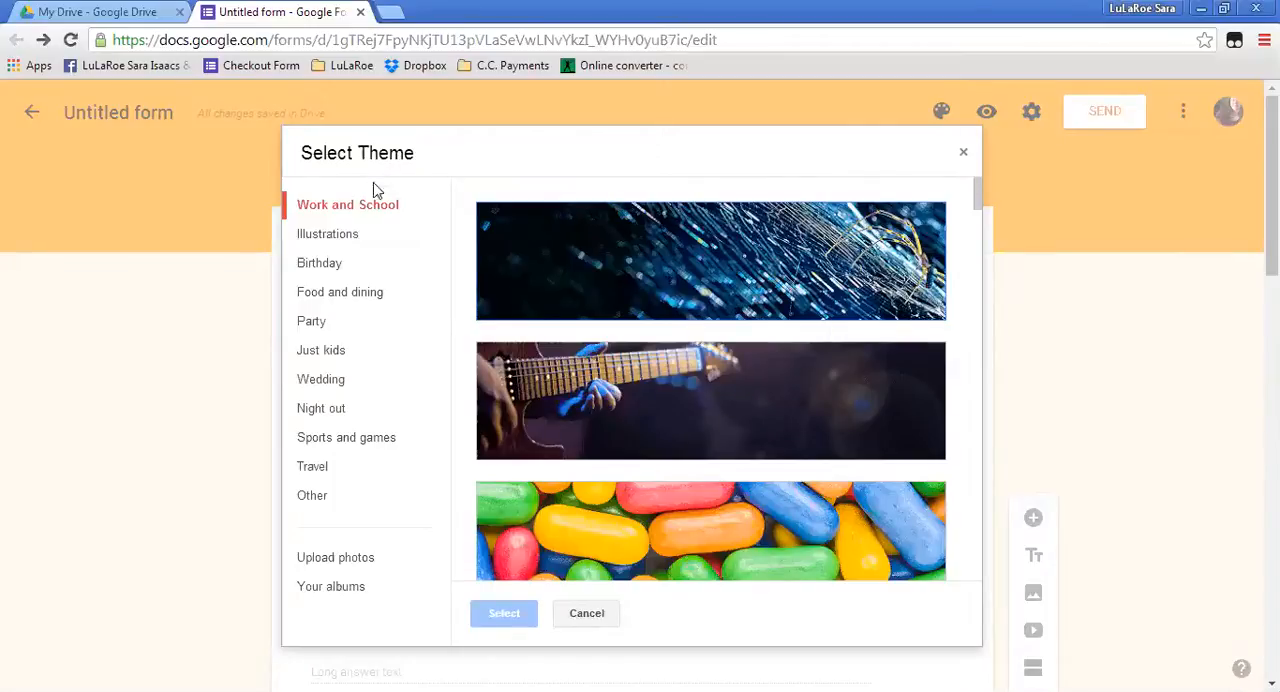
left_click(963, 158)
Try the purple water-droplet picture from the Work and School themes as the form's header image.
left_click(941, 112)
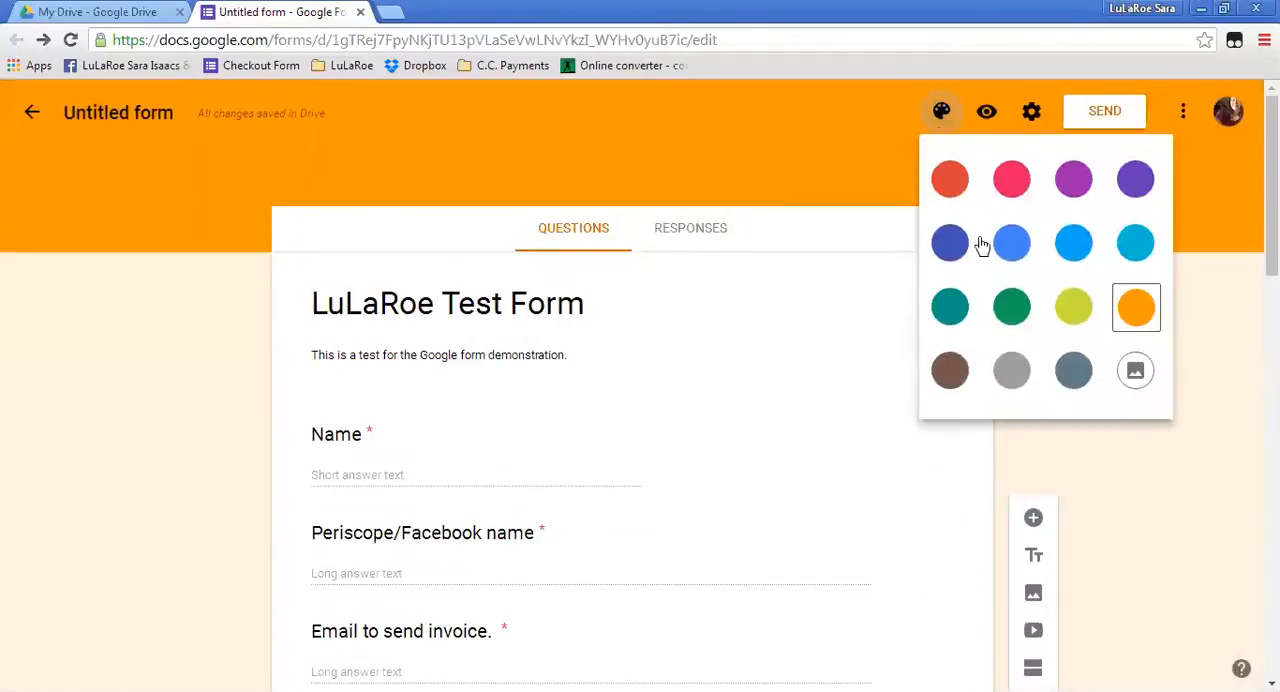
left_click(1137, 372)
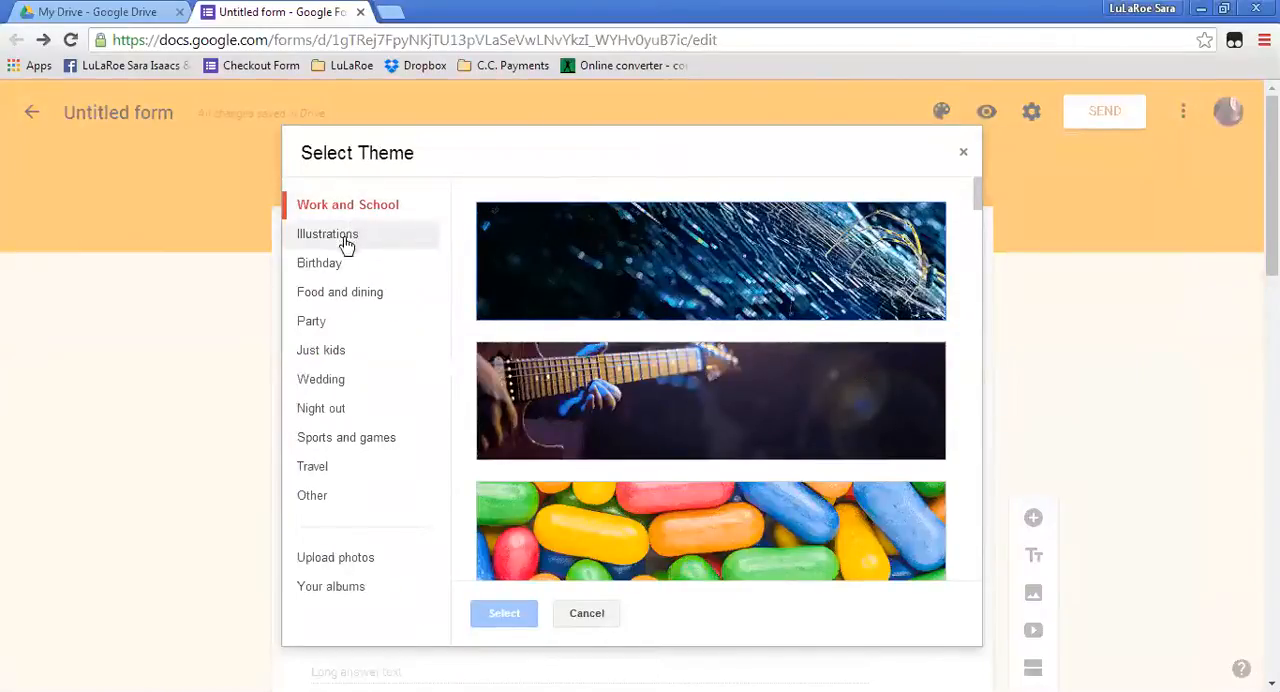
scroll(660, 417, "down", 7)
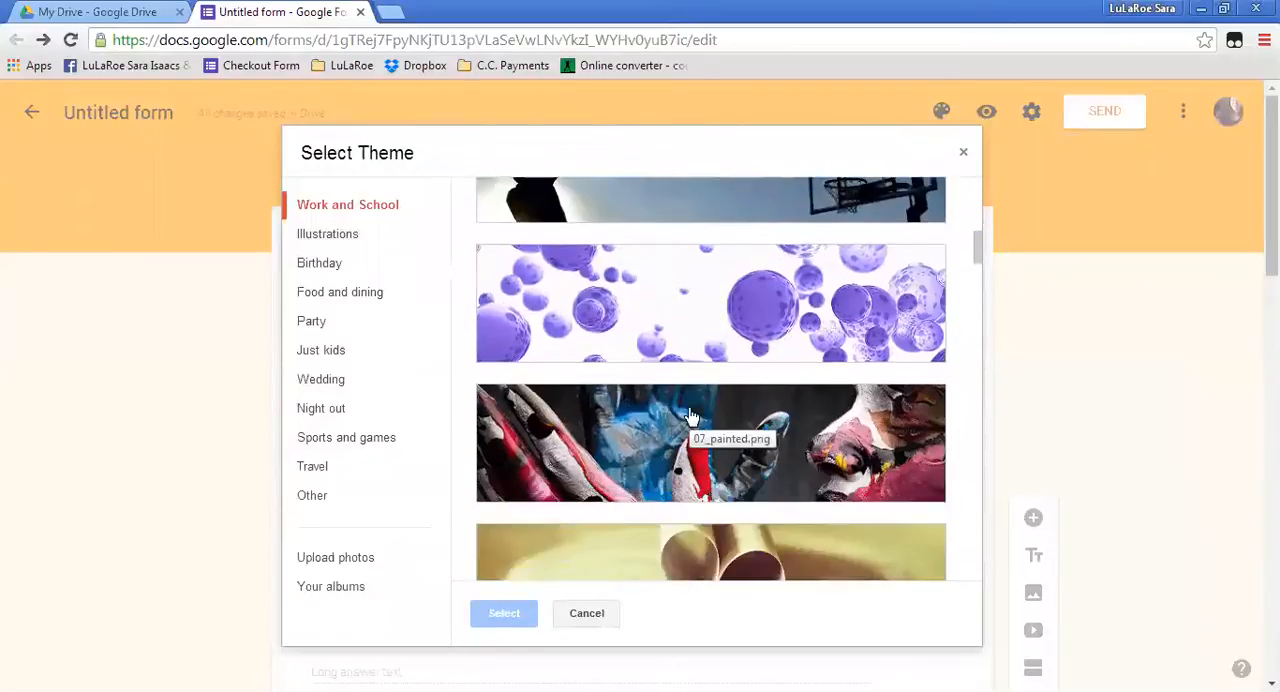
scroll(690, 416, "down", 5)
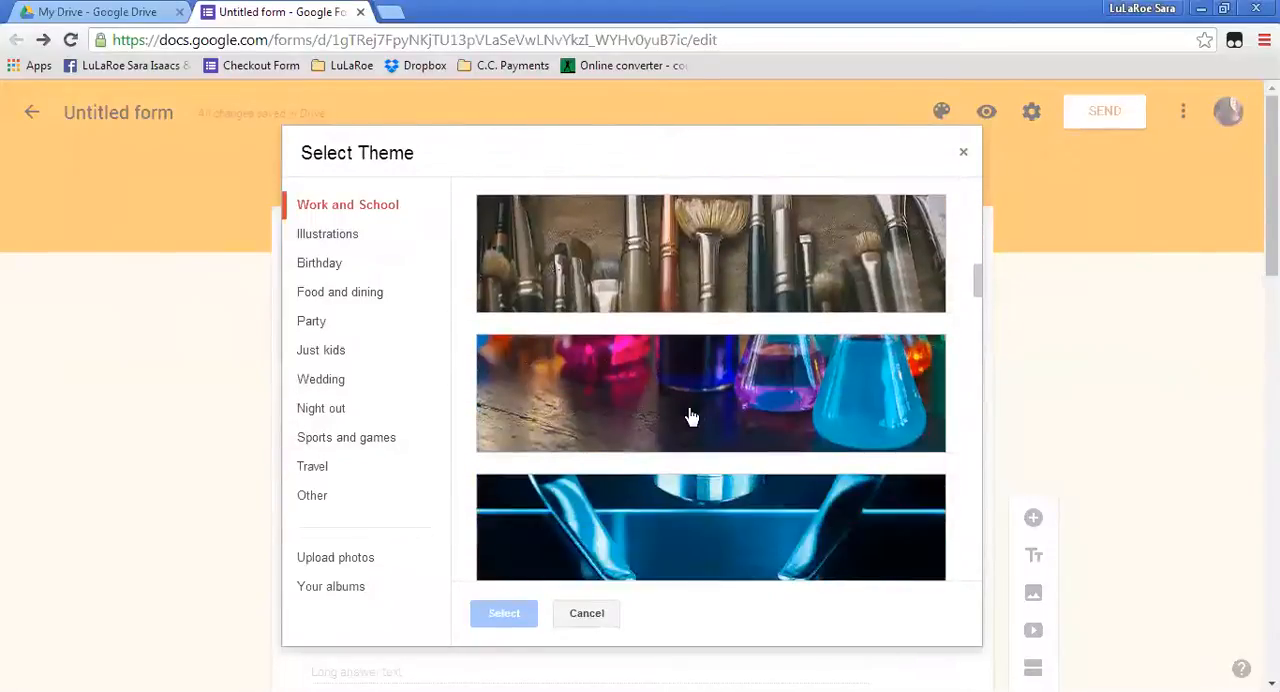
scroll(690, 416, "down", 4)
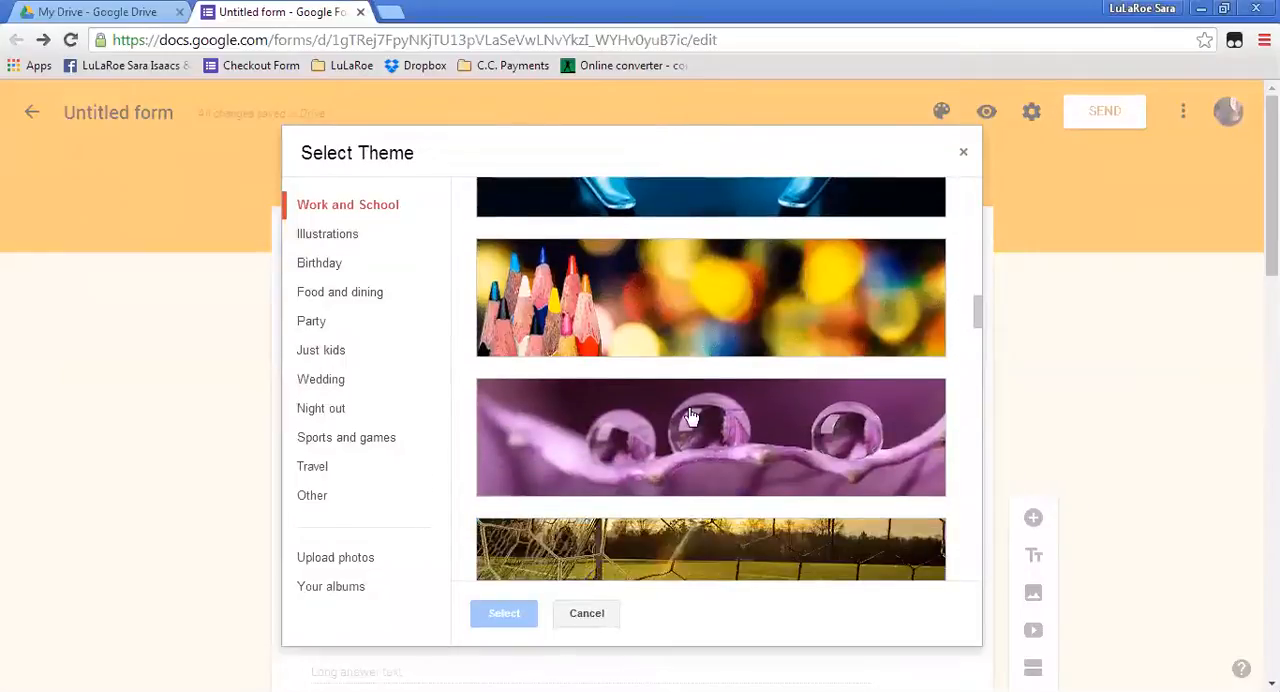
left_click(714, 347)
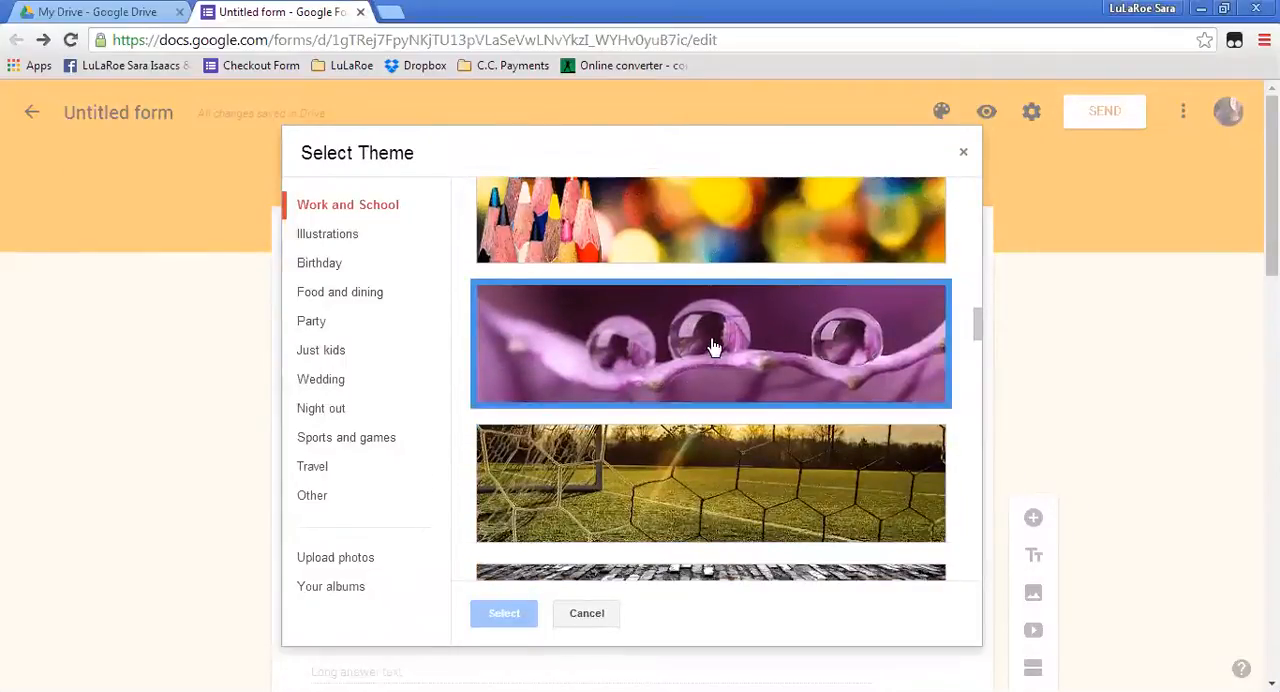
left_click(505, 614)
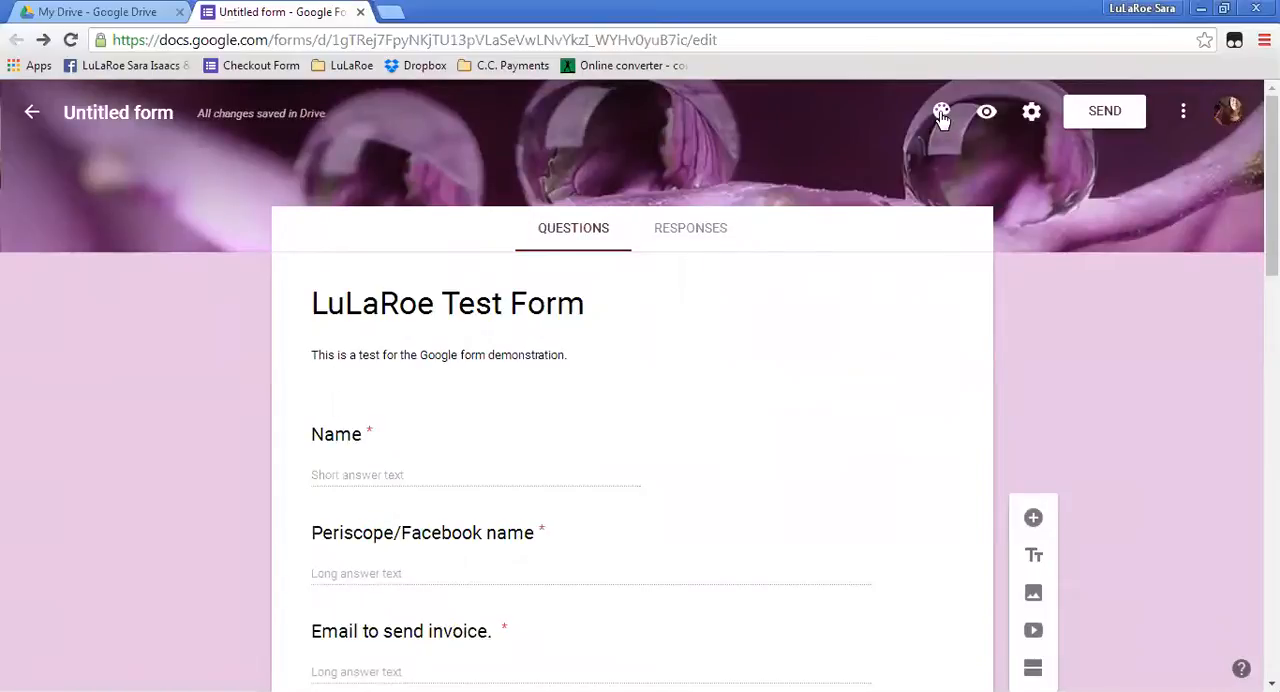
Set the form's header theme to 2015-06-17_0001.jpg from an April 26, 2016 album, cropped to the patterned fabrics in the photo's middle.
left_click(941, 111)
left_click(1139, 380)
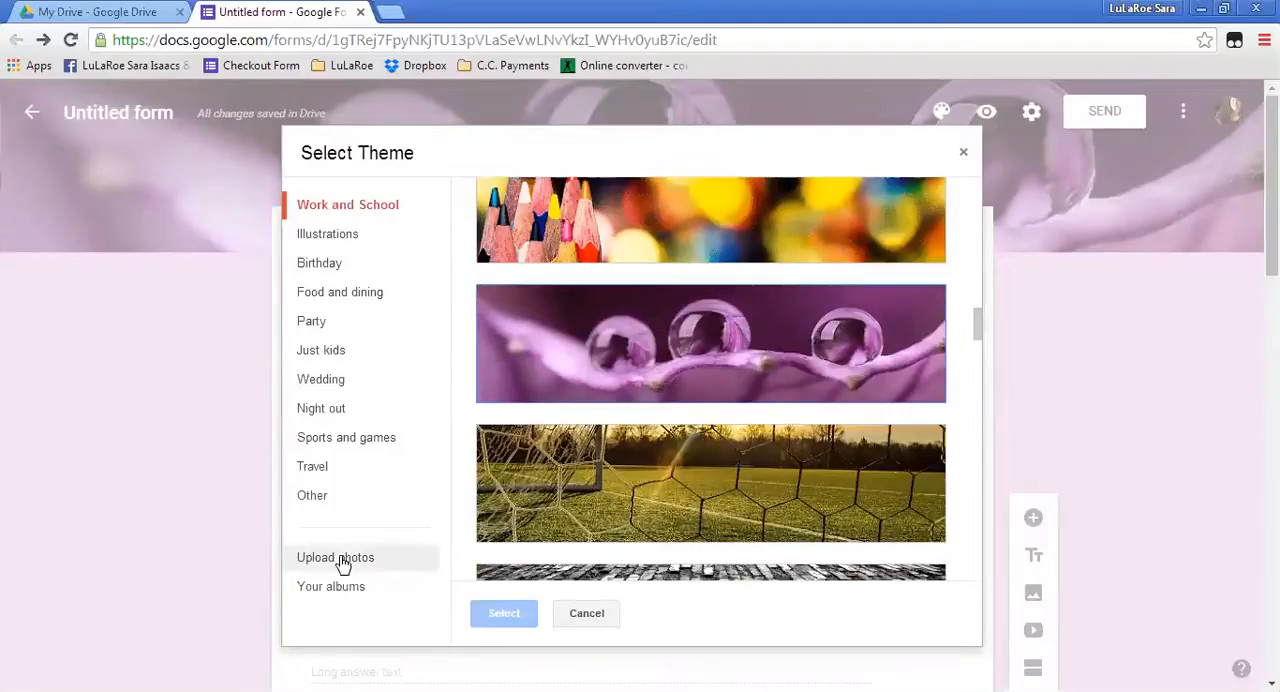
left_click(334, 589)
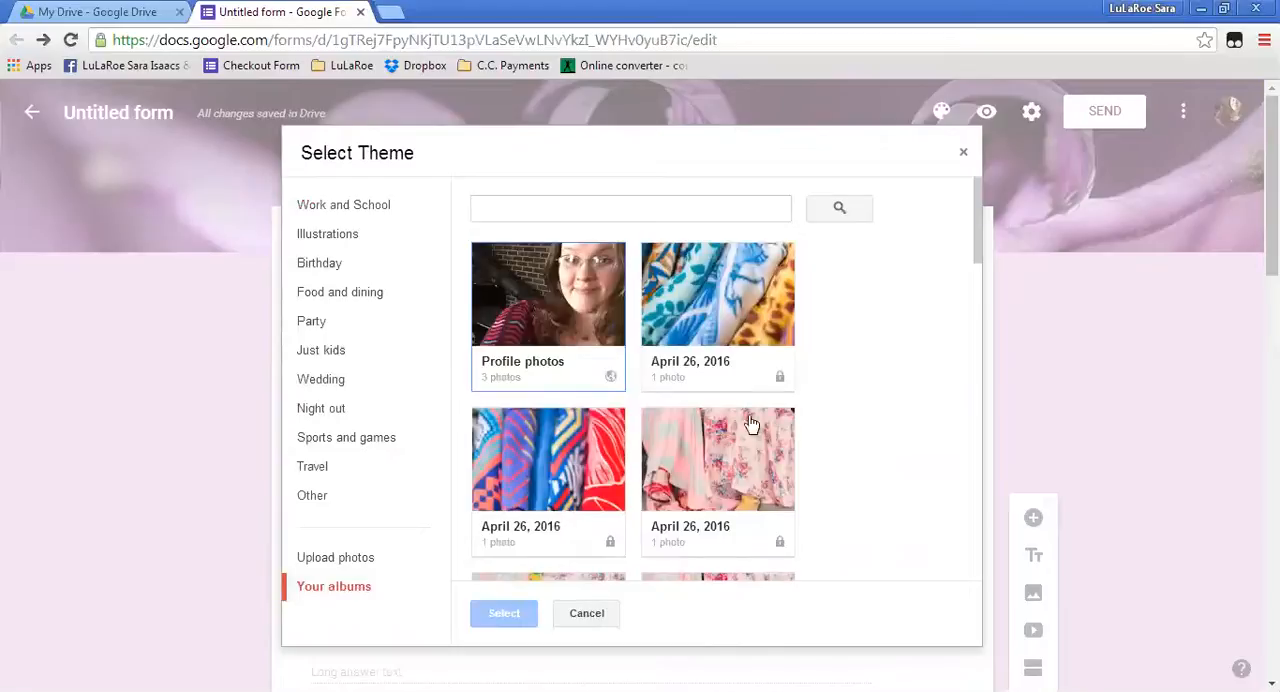
left_click(757, 295)
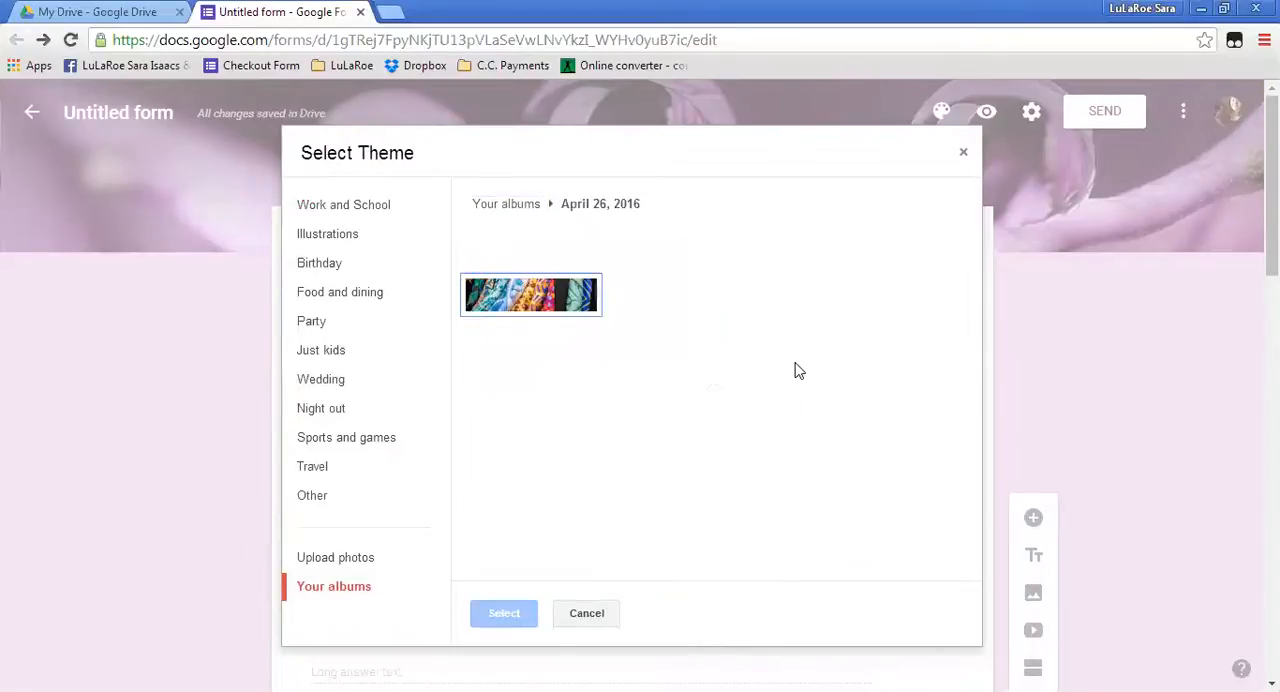
left_click(553, 307)
left_click_drag(605, 390, 574, 388)
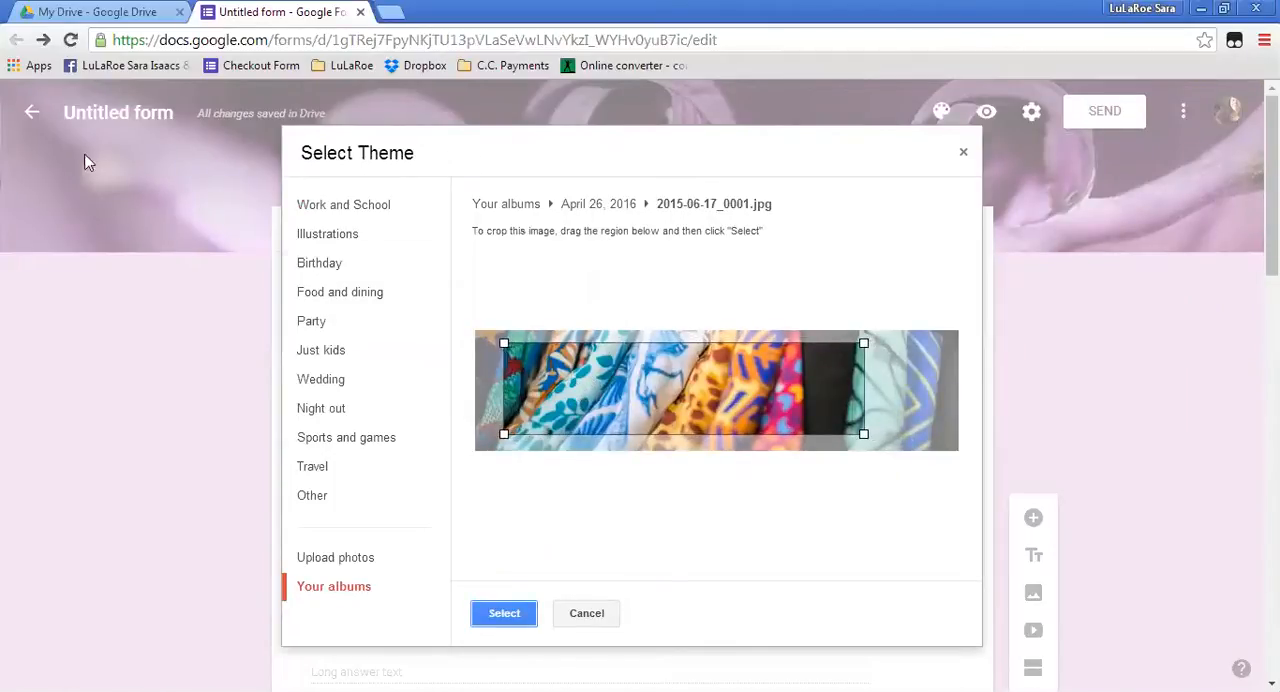
left_click(510, 613)
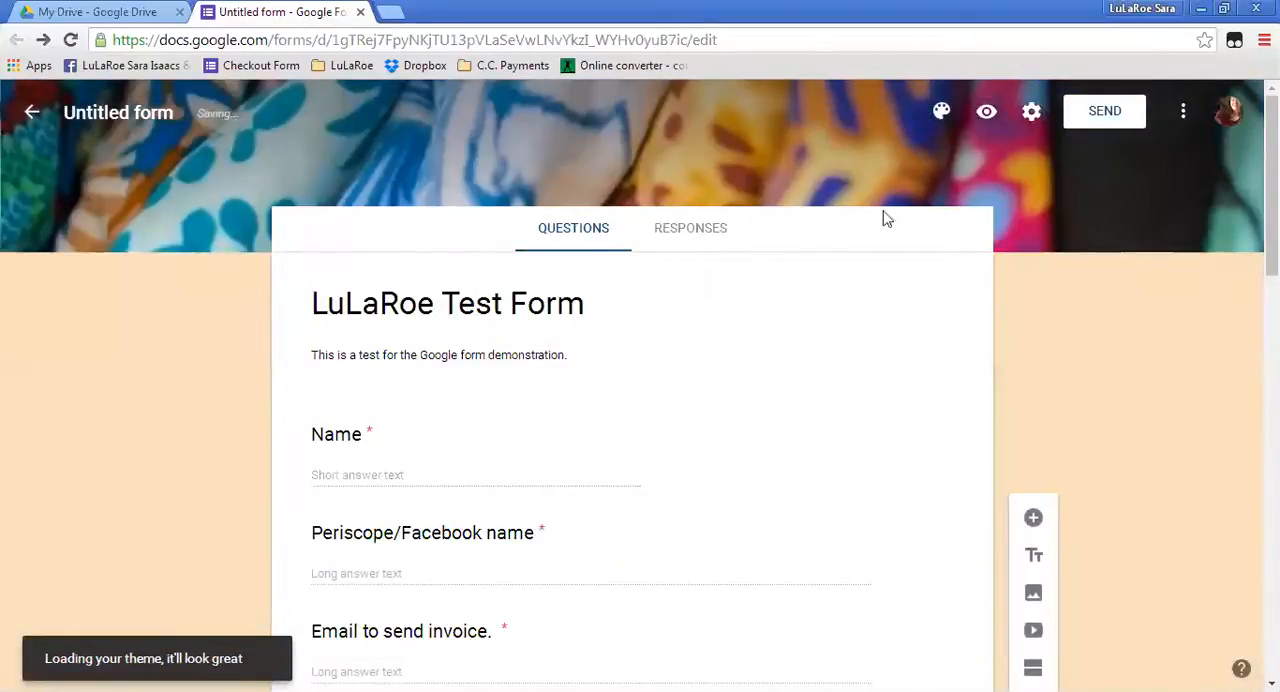
scroll(729, 303, "down", 10)
scroll(731, 318, "down", 3)
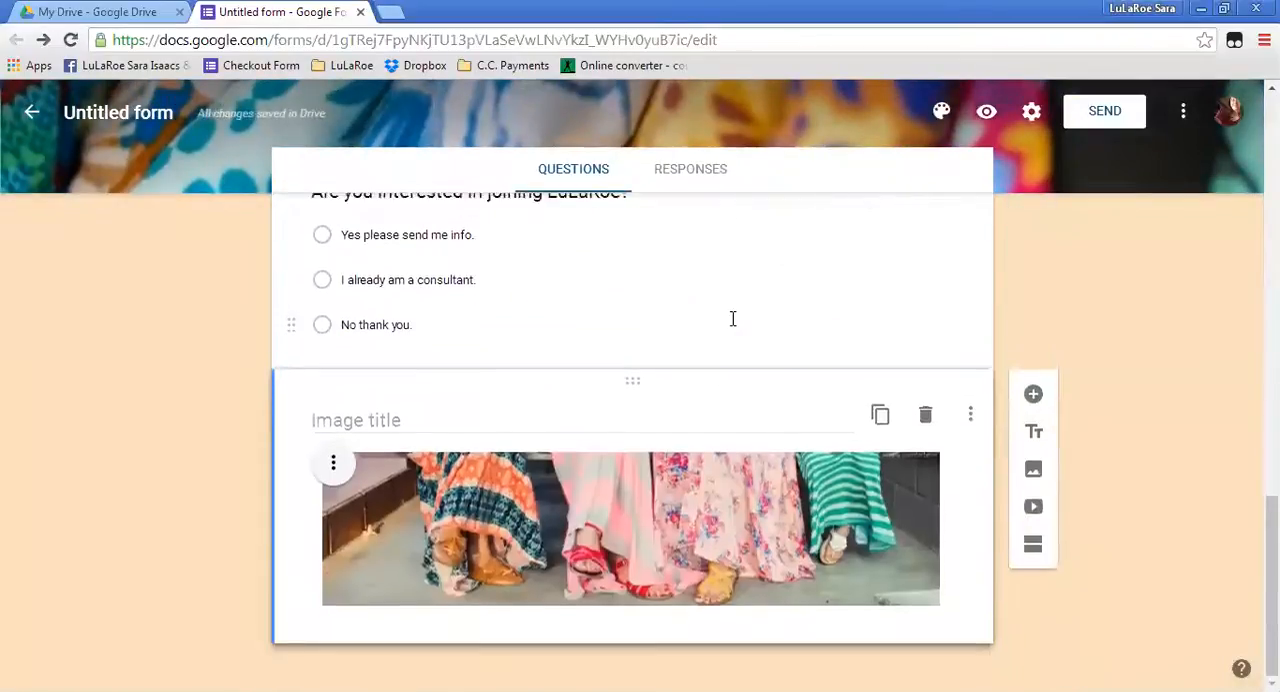
scroll(732, 318, "up", 15)
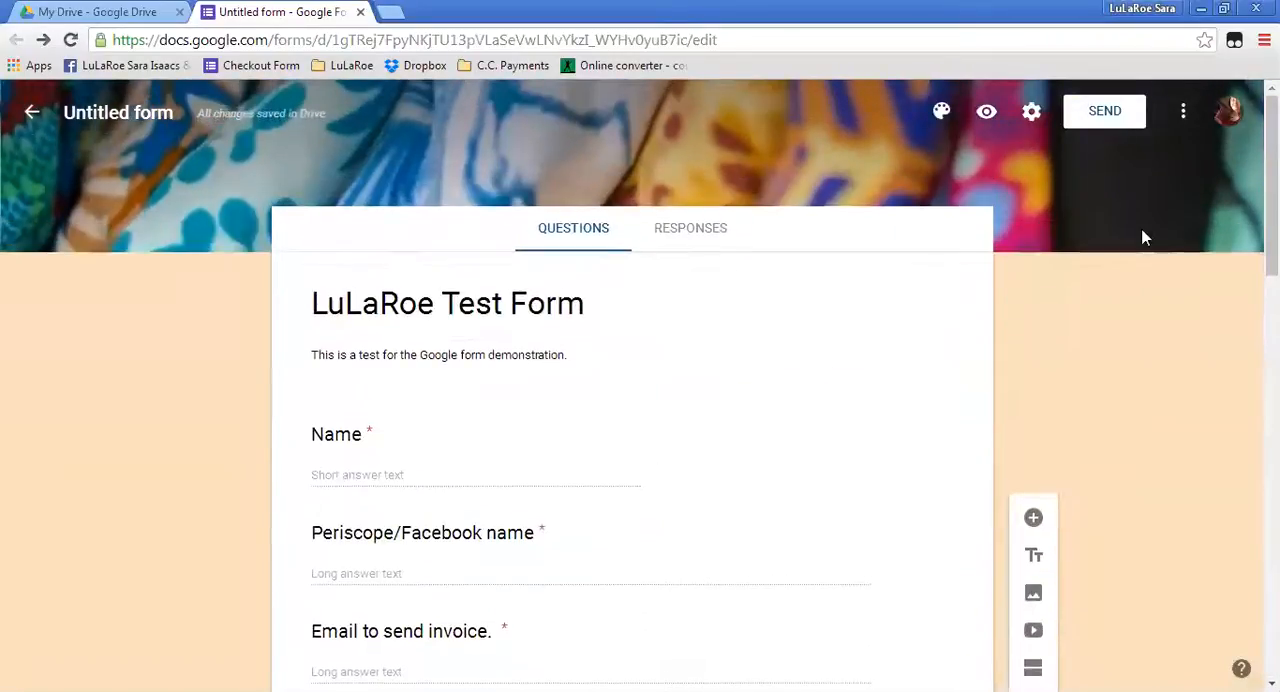
Preview the form from the title to the submit button, and check the form's responses in the editor.
left_click(987, 116)
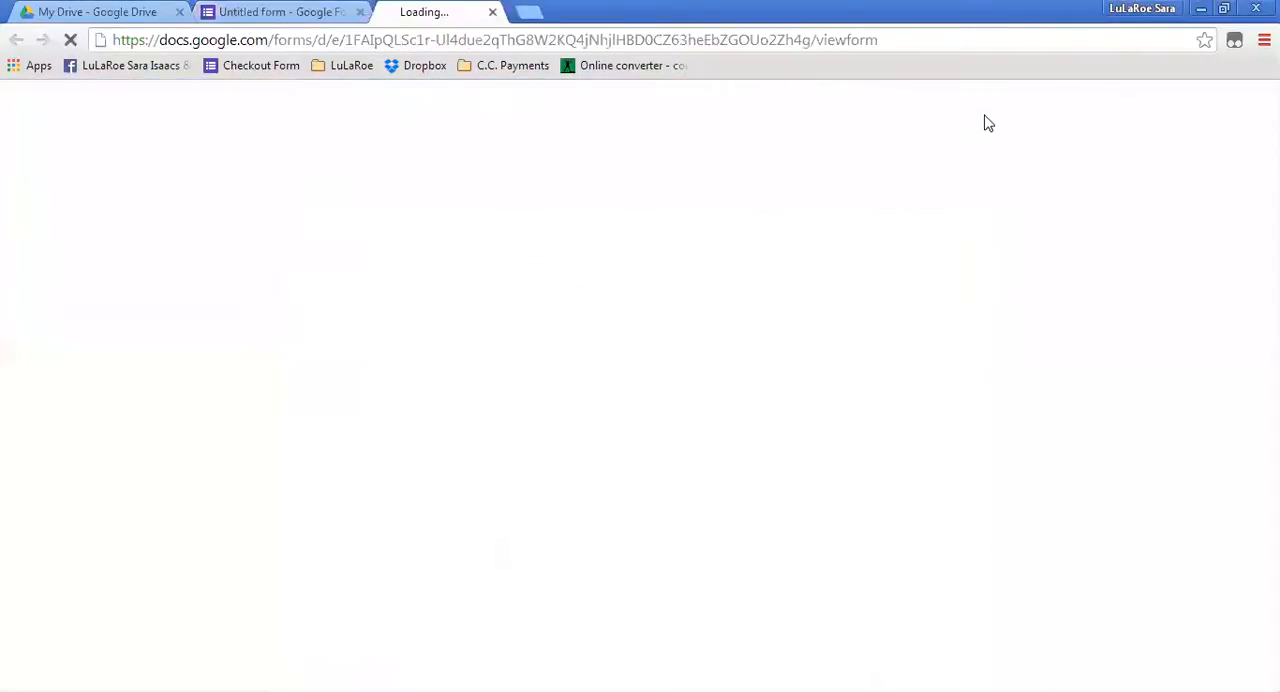
scroll(1087, 226, "down", 1)
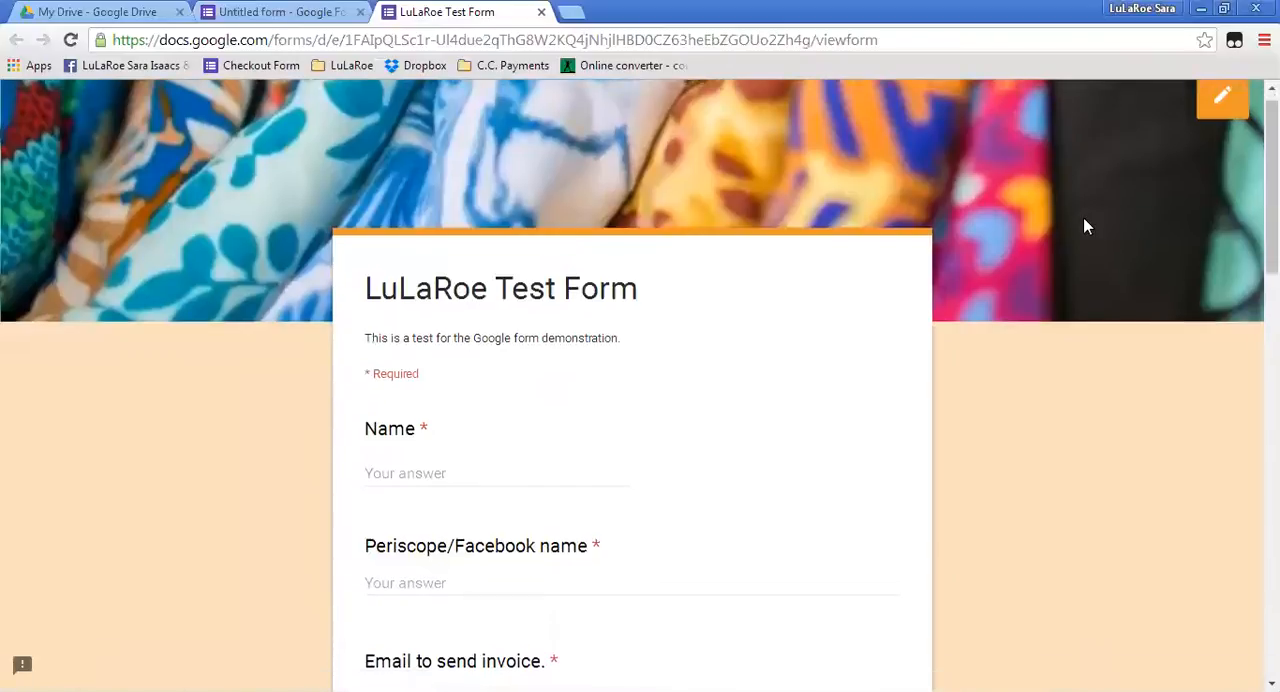
scroll(1083, 219, "down", 15)
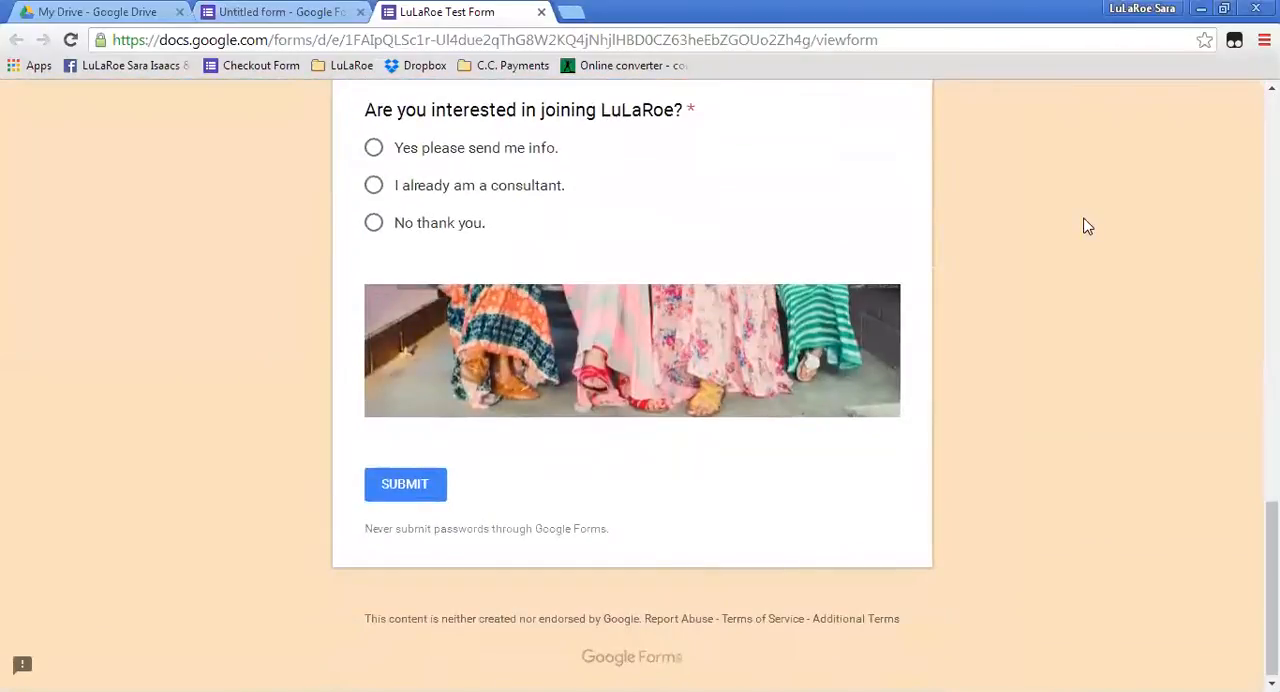
scroll(1087, 226, "up", 15)
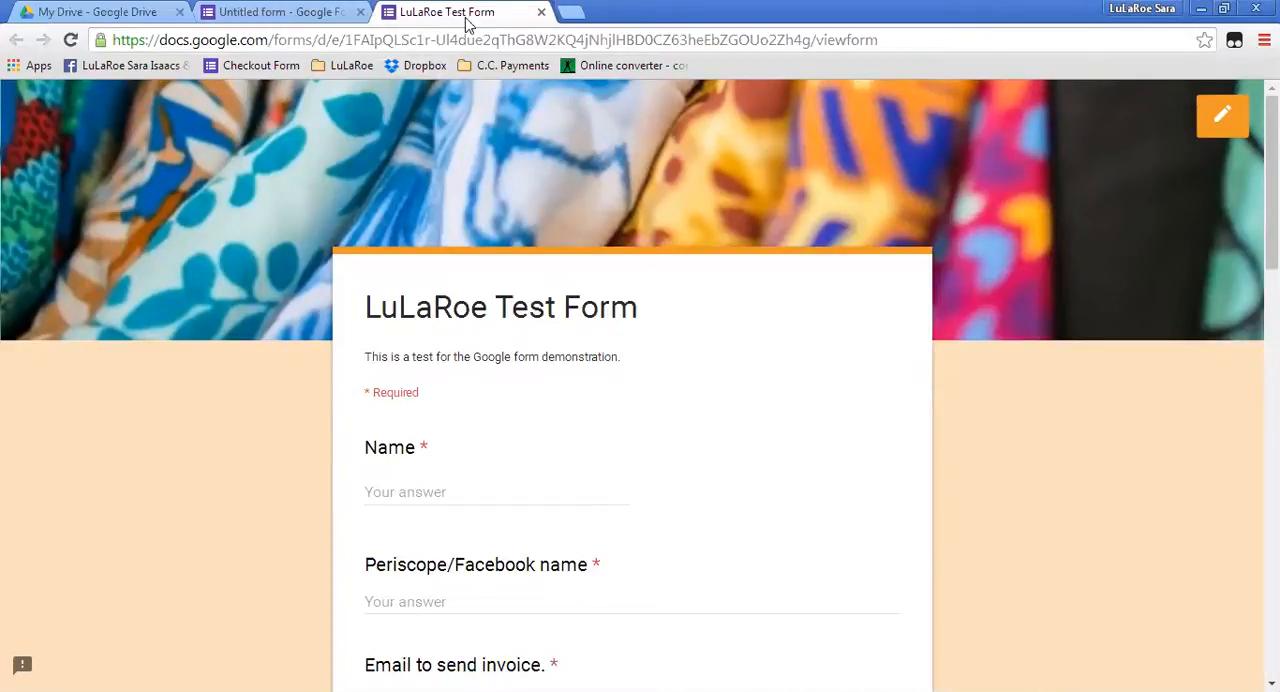
left_click(295, 18)
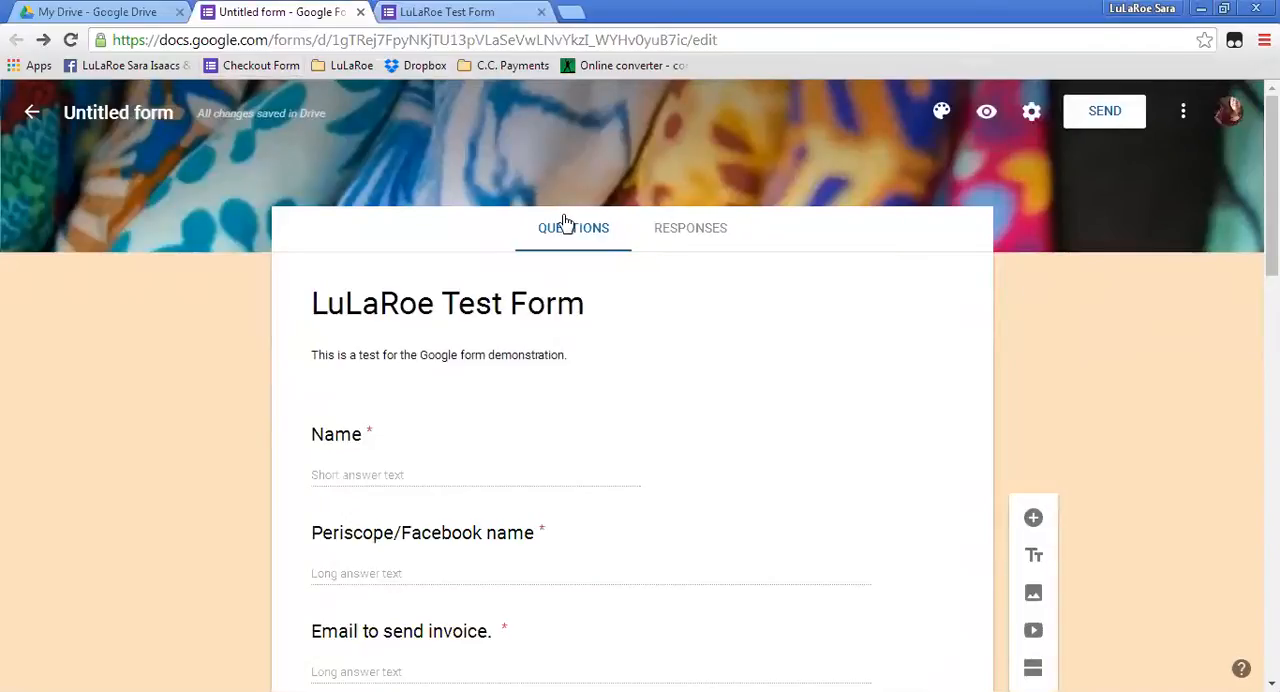
left_click(704, 237)
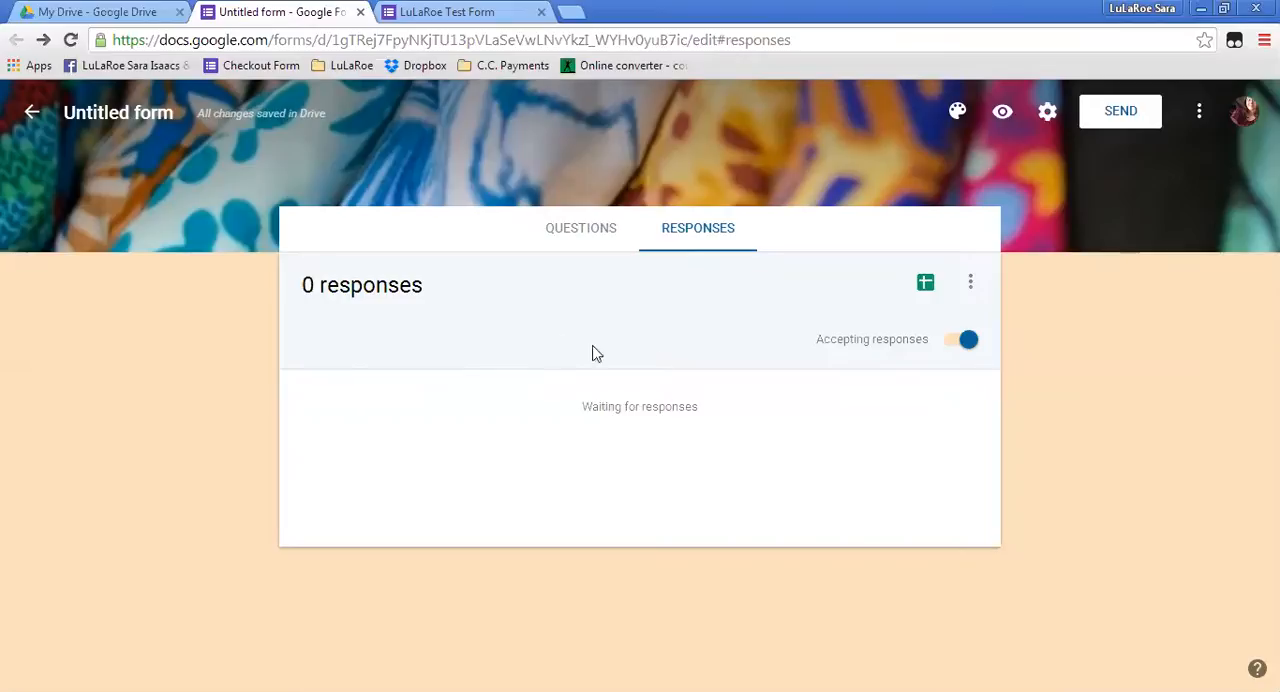
Return to the form preview and answer Name with "blah" and Periscope/Facebook name with "blah123".
left_click(443, 20)
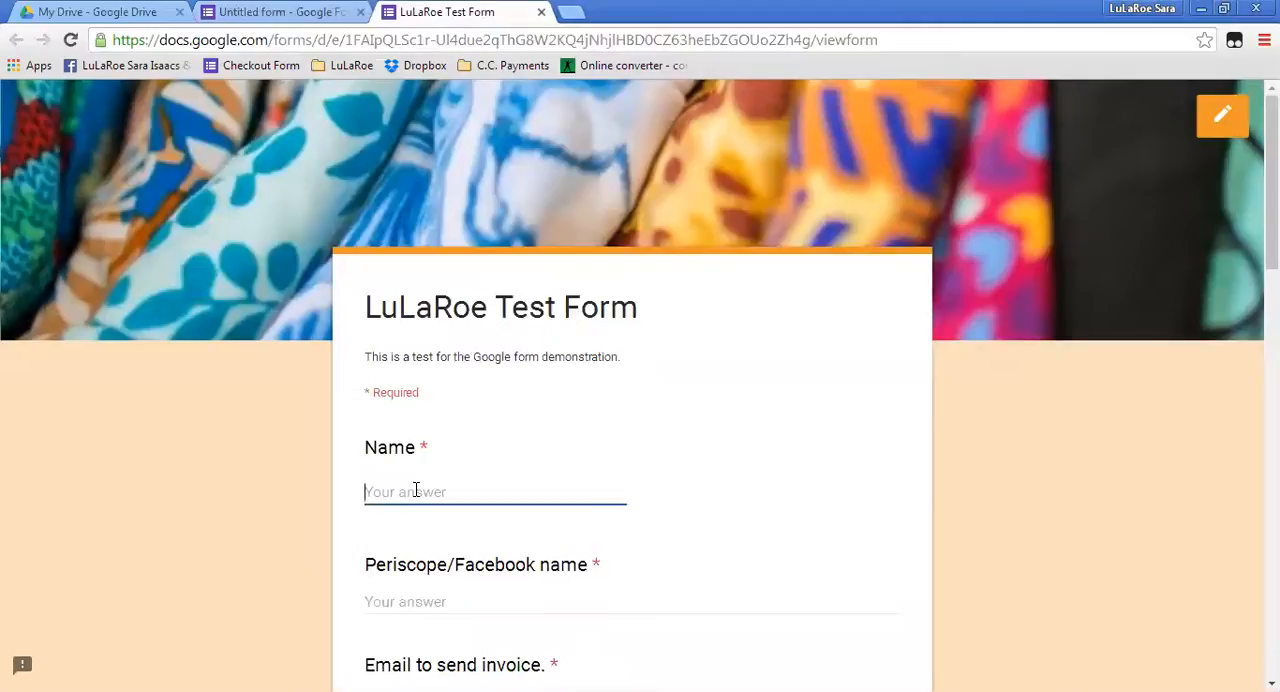
type("bla")
left_click(395, 598)
type("blah123")
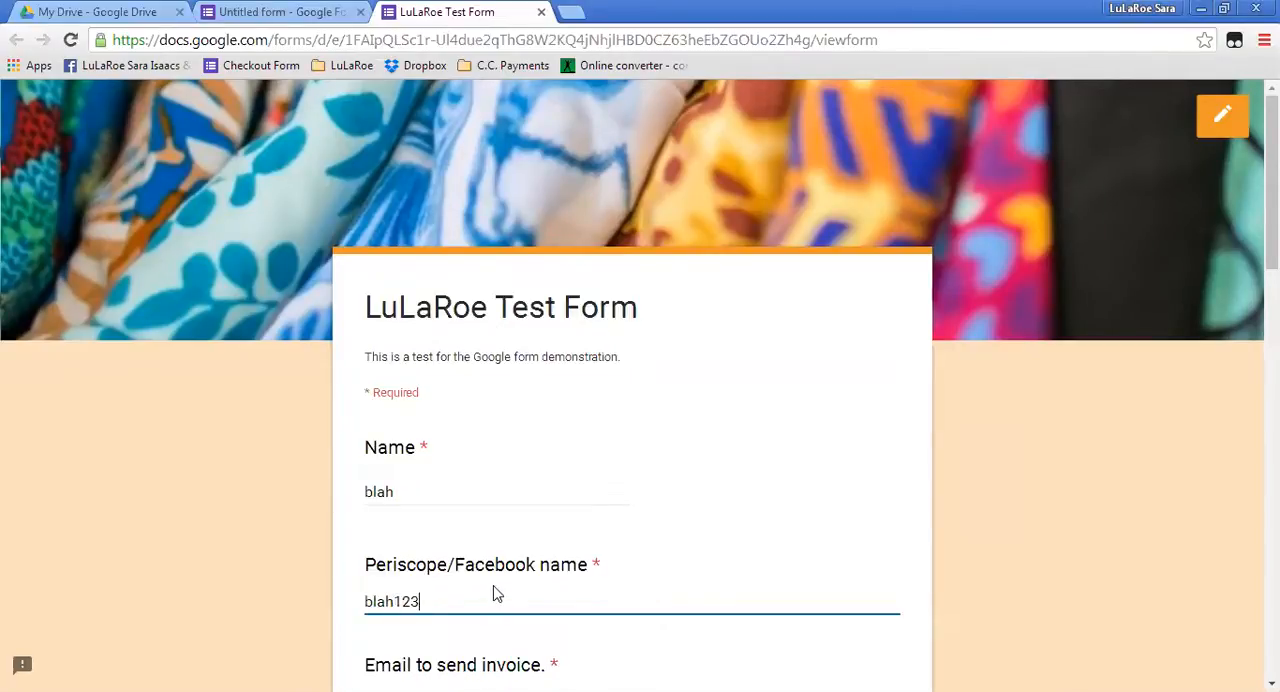
Fill in the "Email to send invoice" question with an email address.
scroll(494, 596, "down", 1)
left_click(418, 612)
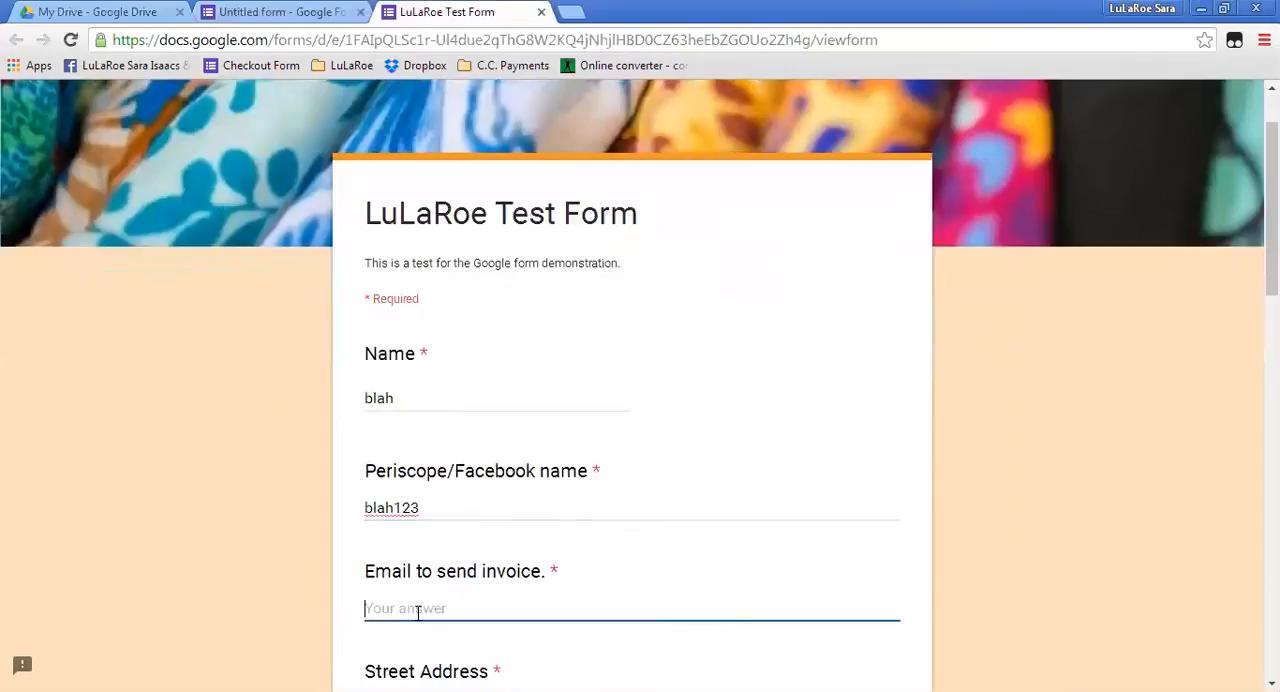
type("b")
key("BackSpace")
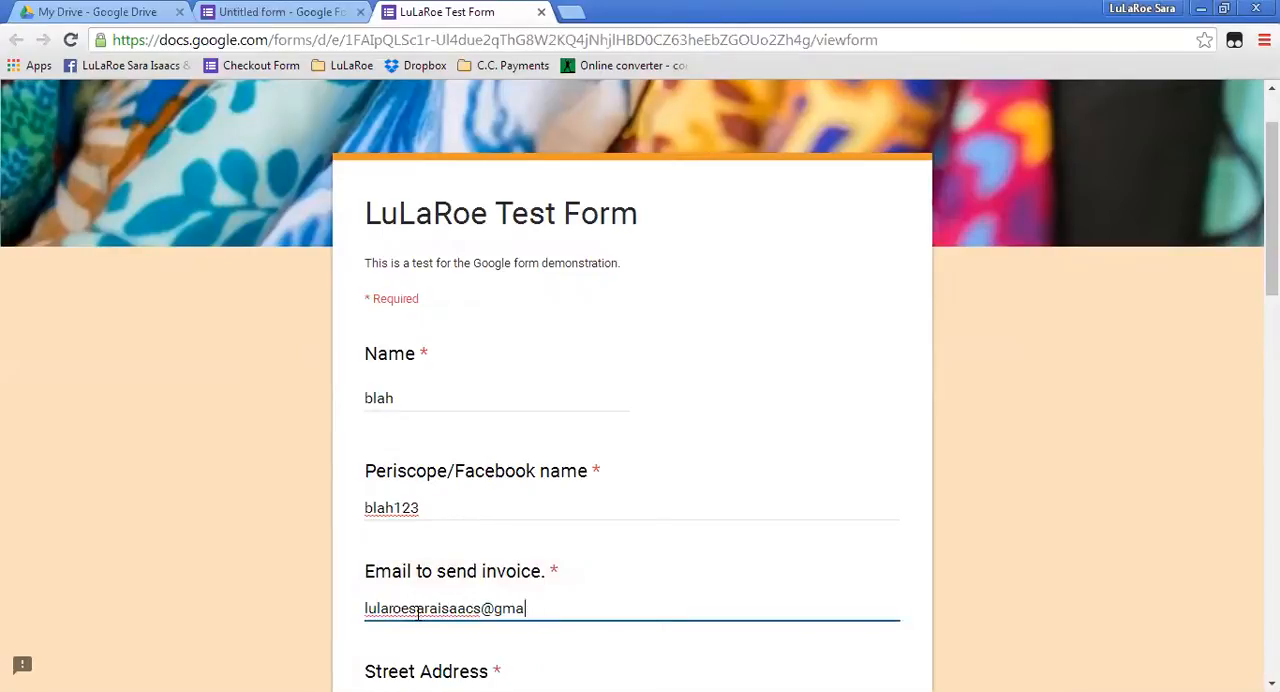
Fill in the street address, city, state and ZIP code answers with the test address.
scroll(455, 600, "down", 3)
left_click(386, 425)
type("1234")
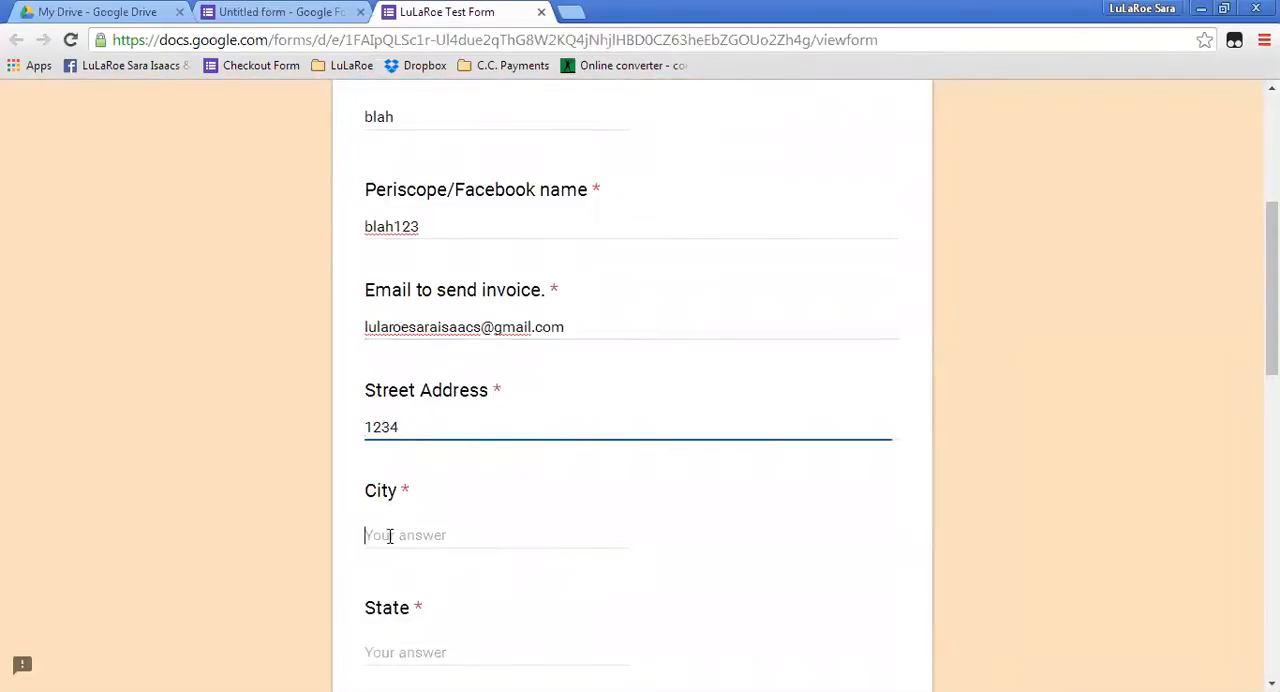
type("my town")
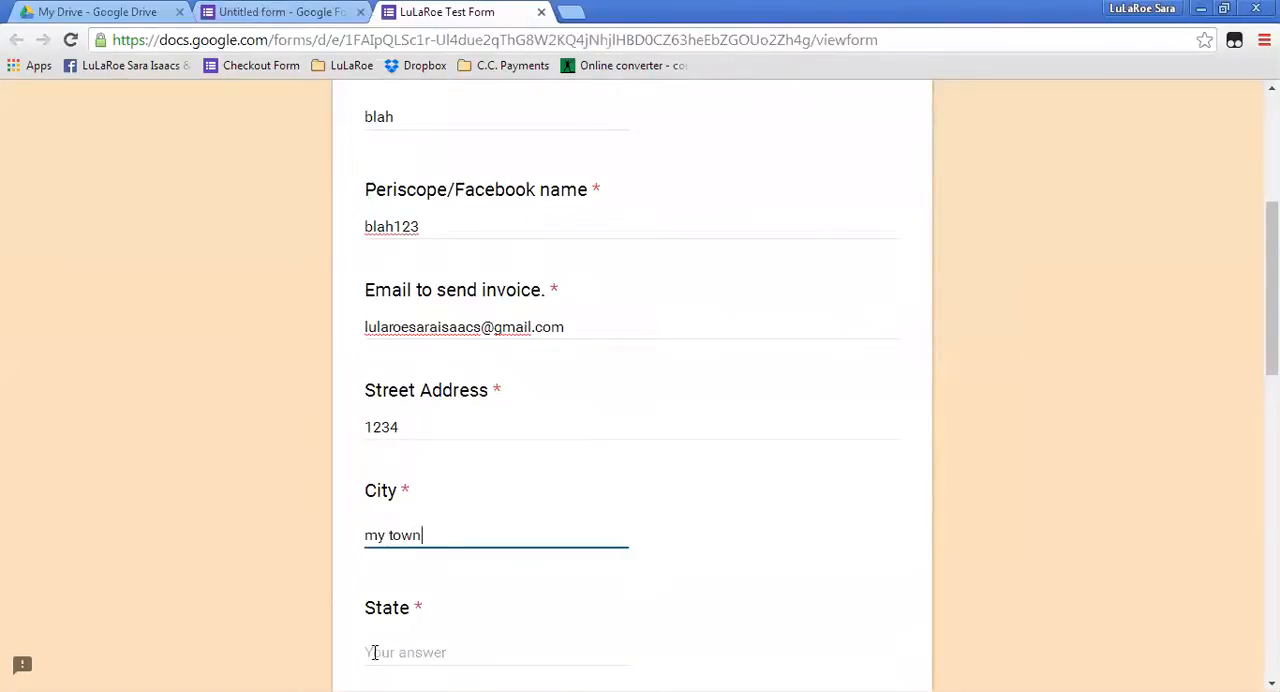
left_click(373, 652)
type("wi")
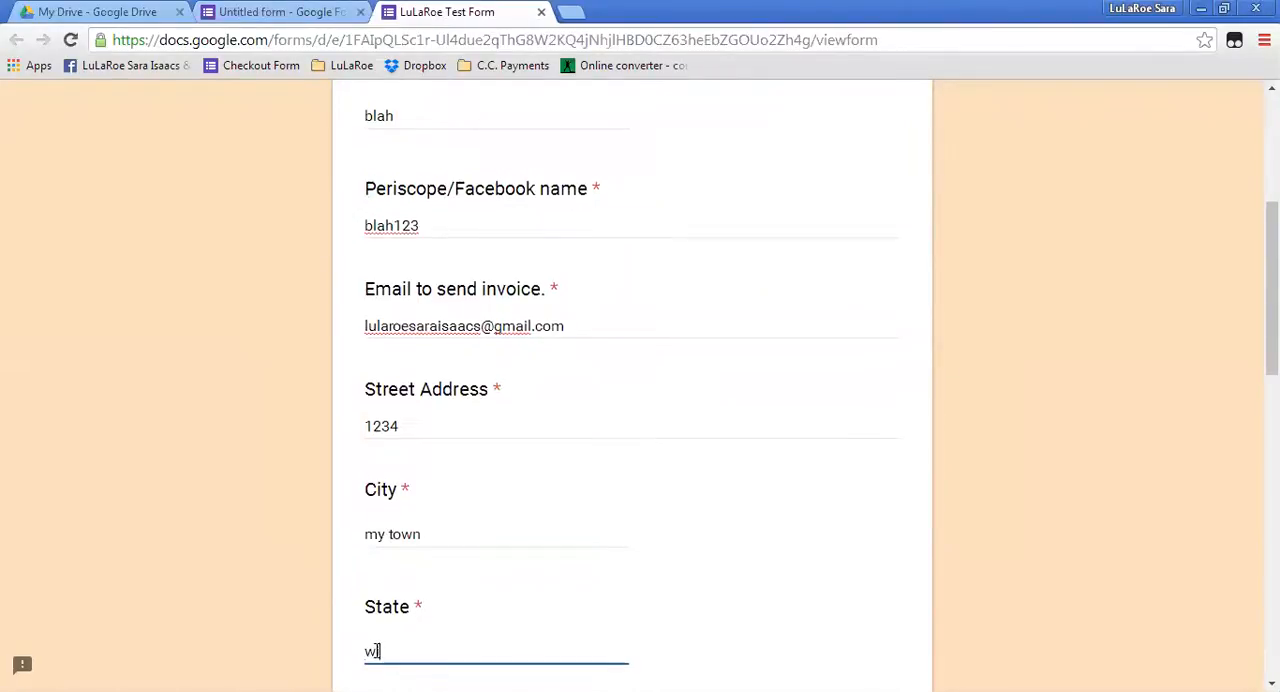
scroll(399, 587, "down", 2)
left_click(400, 582)
type("54730")
Answer the "Please Describe your items" question with "n/a".
scroll(423, 603, "down", 2)
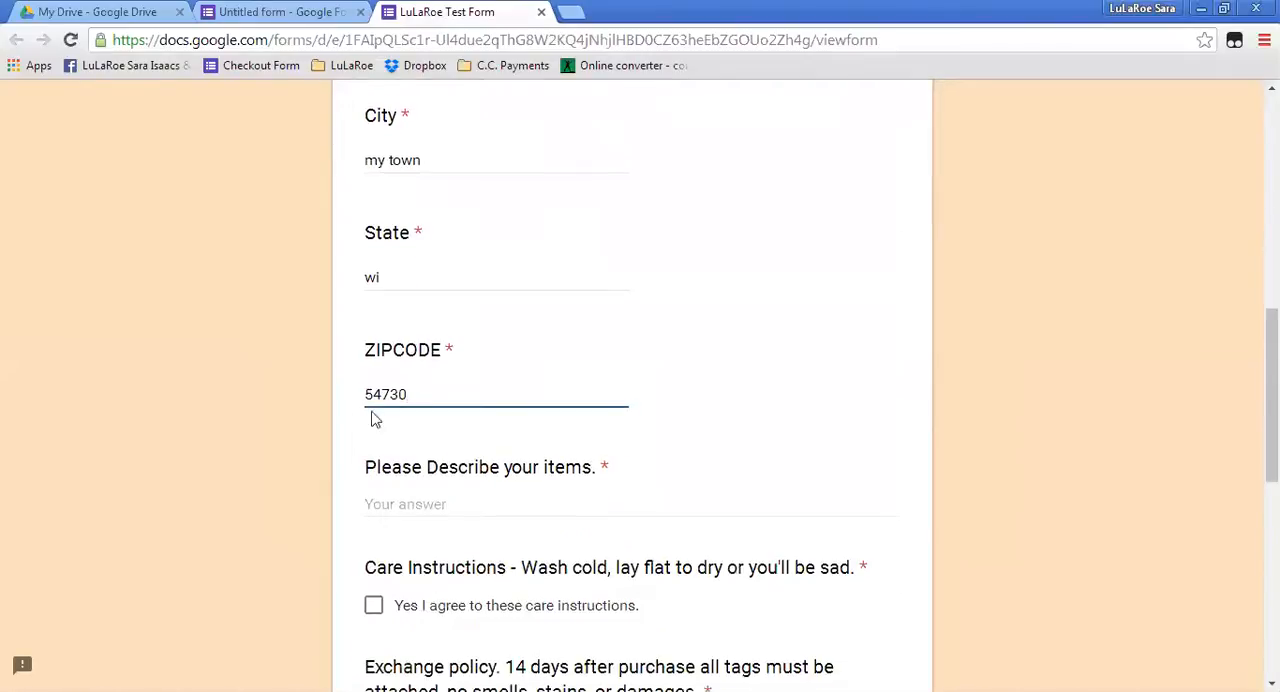
left_click(437, 504)
type("n/a")
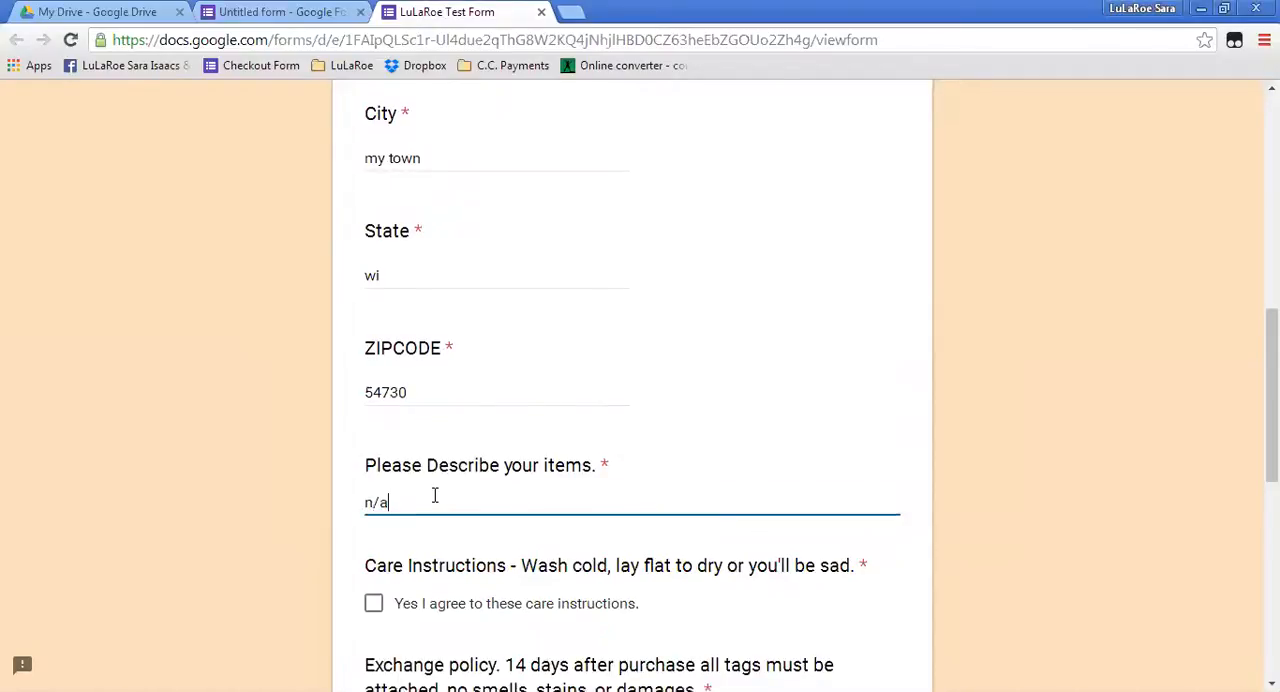
Agree to the care instructions and the exchange policy.
scroll(400, 505, "down", 1)
left_click(373, 511)
left_click(374, 640)
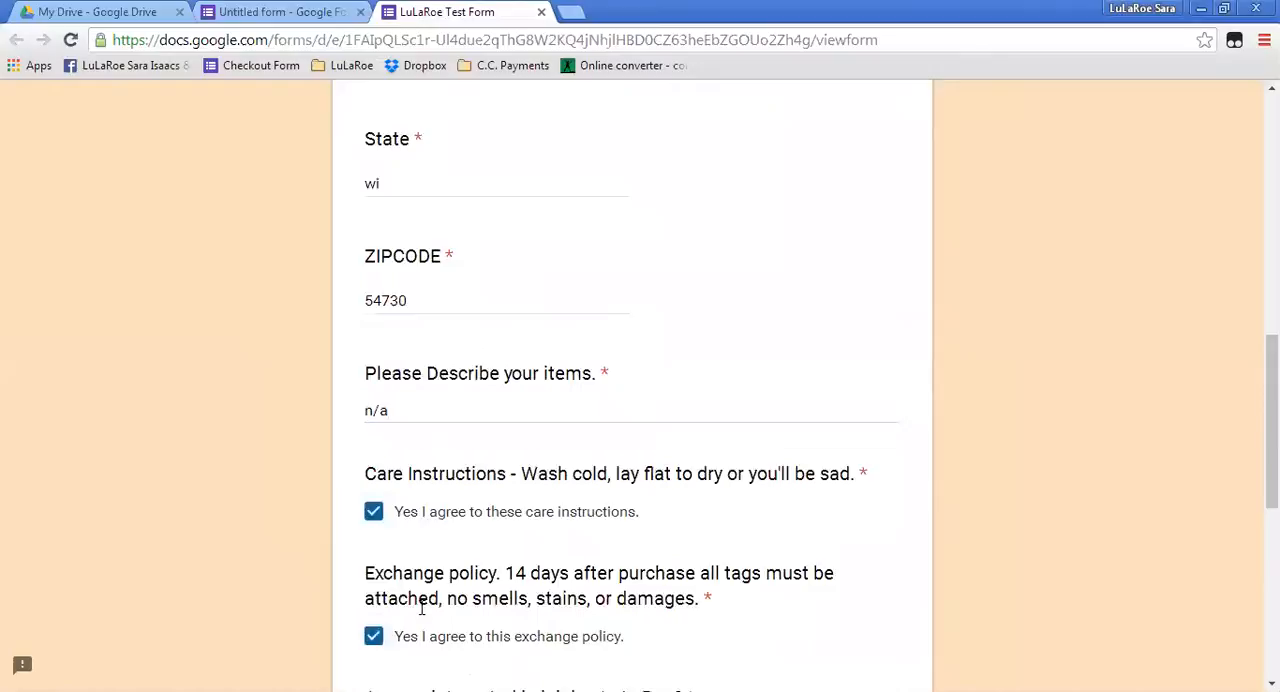
Answer the joining LuLaRoe question with "No thank you." and submit the test response.
scroll(423, 600, "down", 4)
left_click(373, 438)
scroll(457, 452, "down", 2)
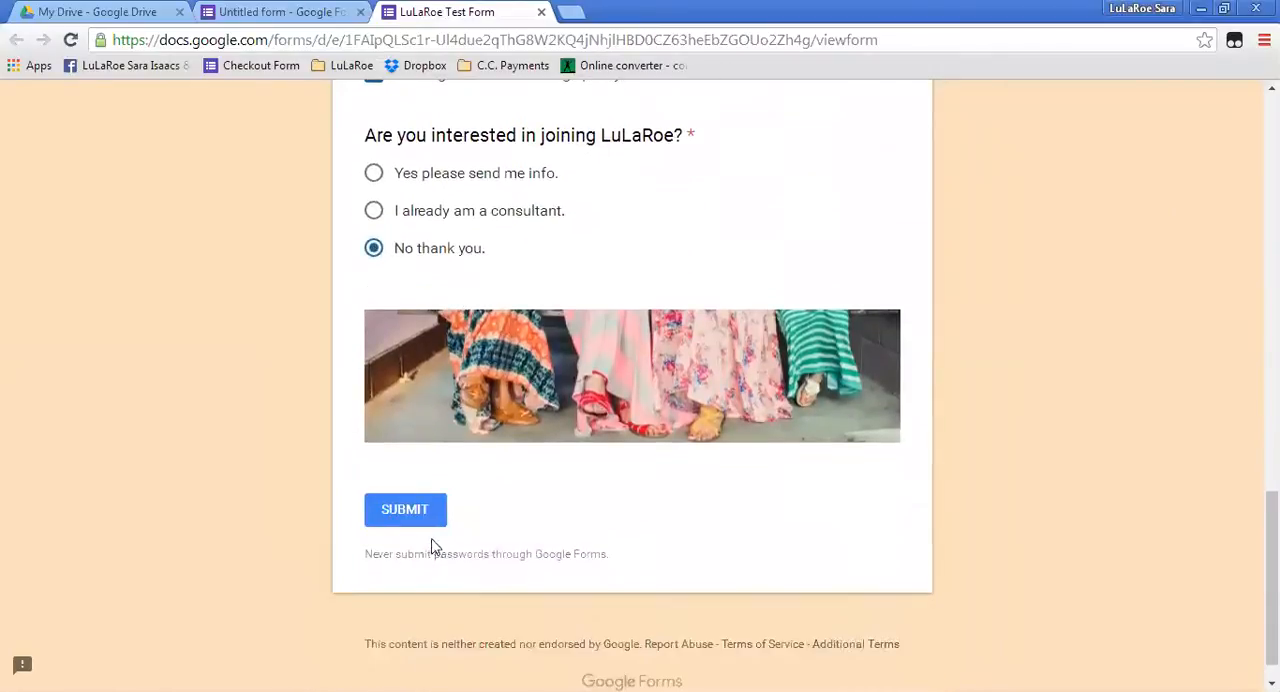
left_click(406, 514)
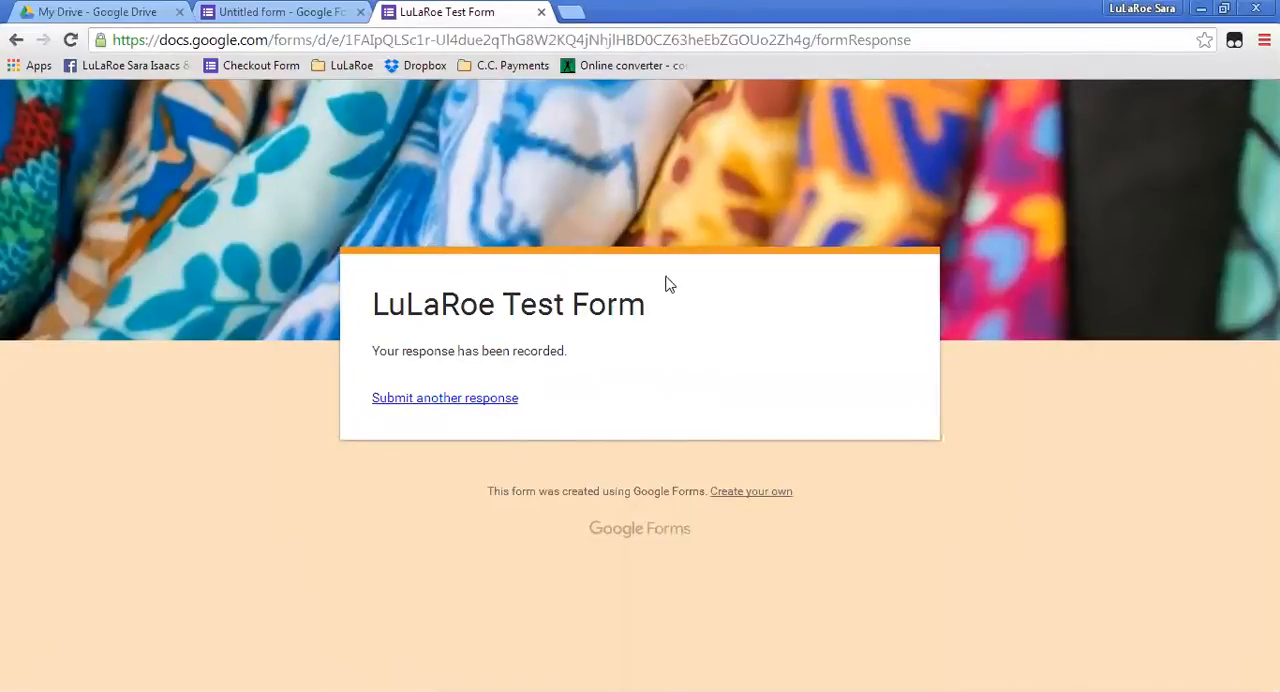
Check the summary of the submitted test response in the form editor, reloading it through the questions view.
left_click(278, 20)
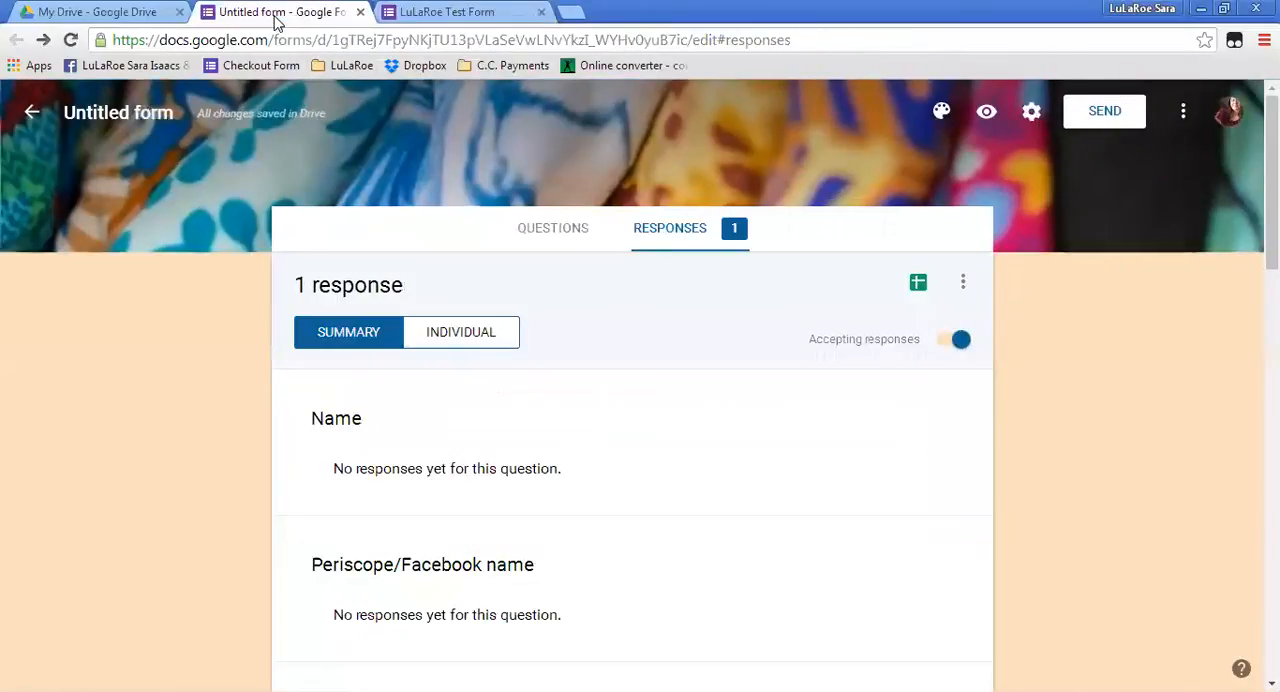
left_click(548, 236)
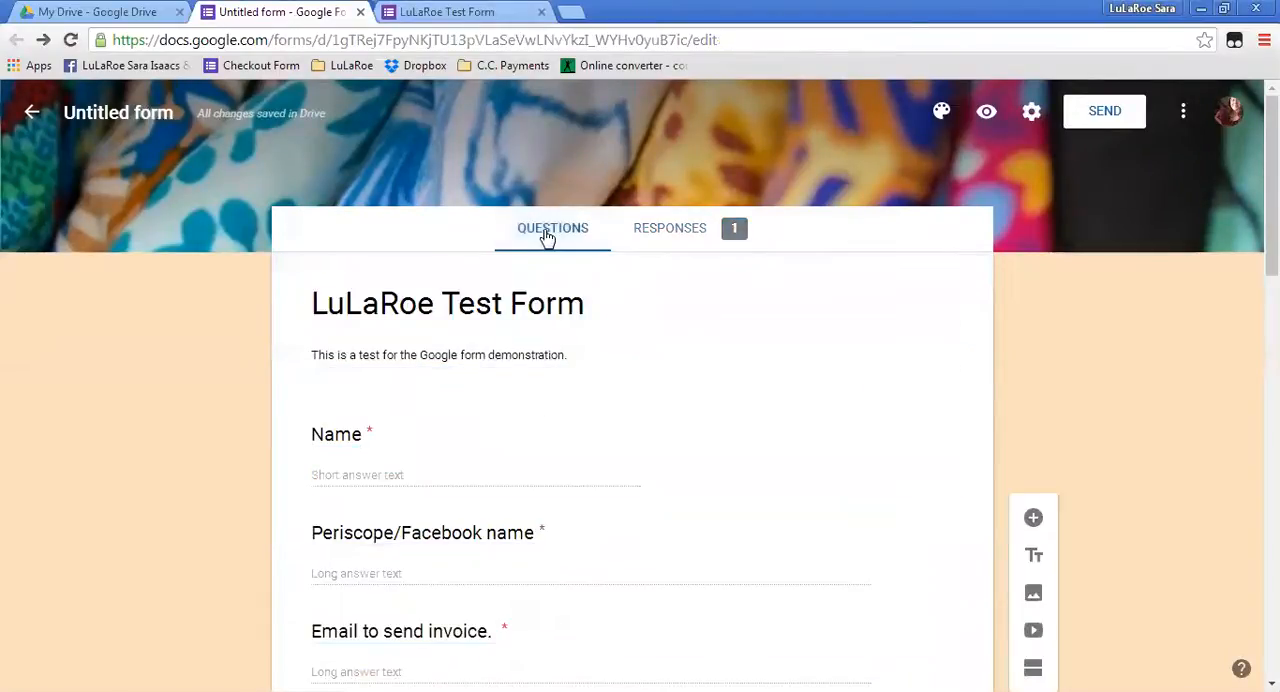
left_click(666, 238)
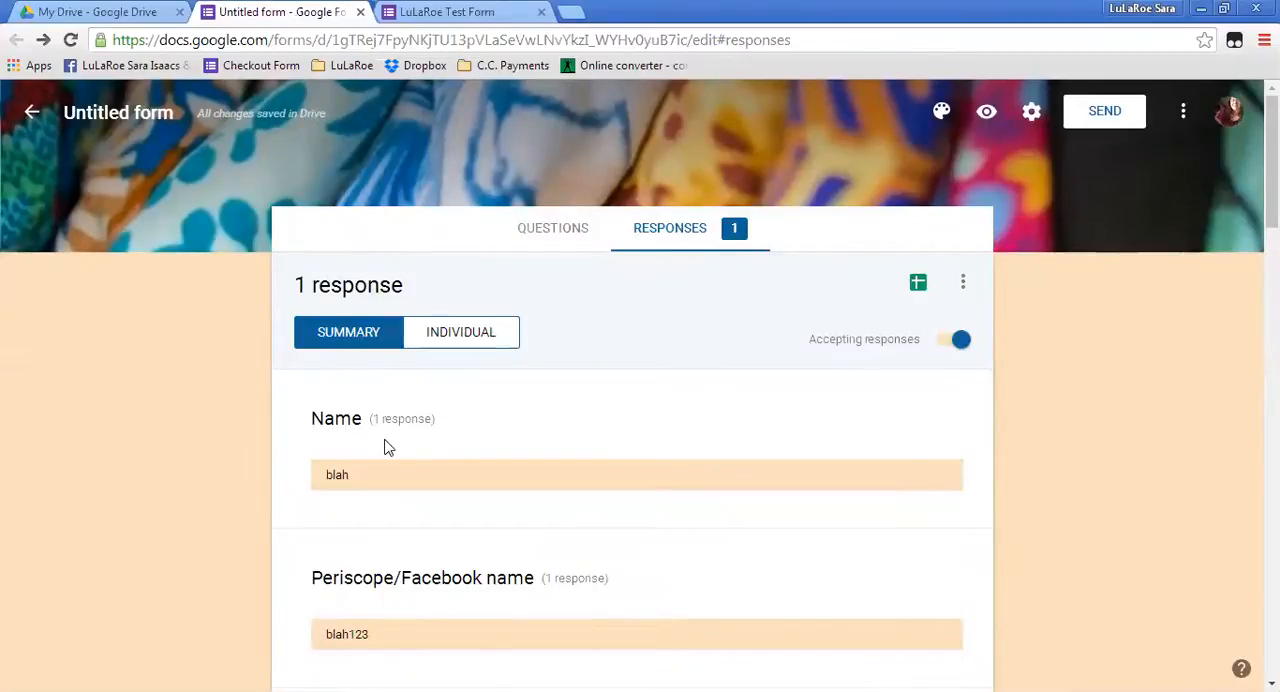
Review the submitted answers and charts in the response summary, from the name down to the joining LuLaRoe question.
scroll(386, 446, "down", 3)
scroll(363, 330, "down", 8)
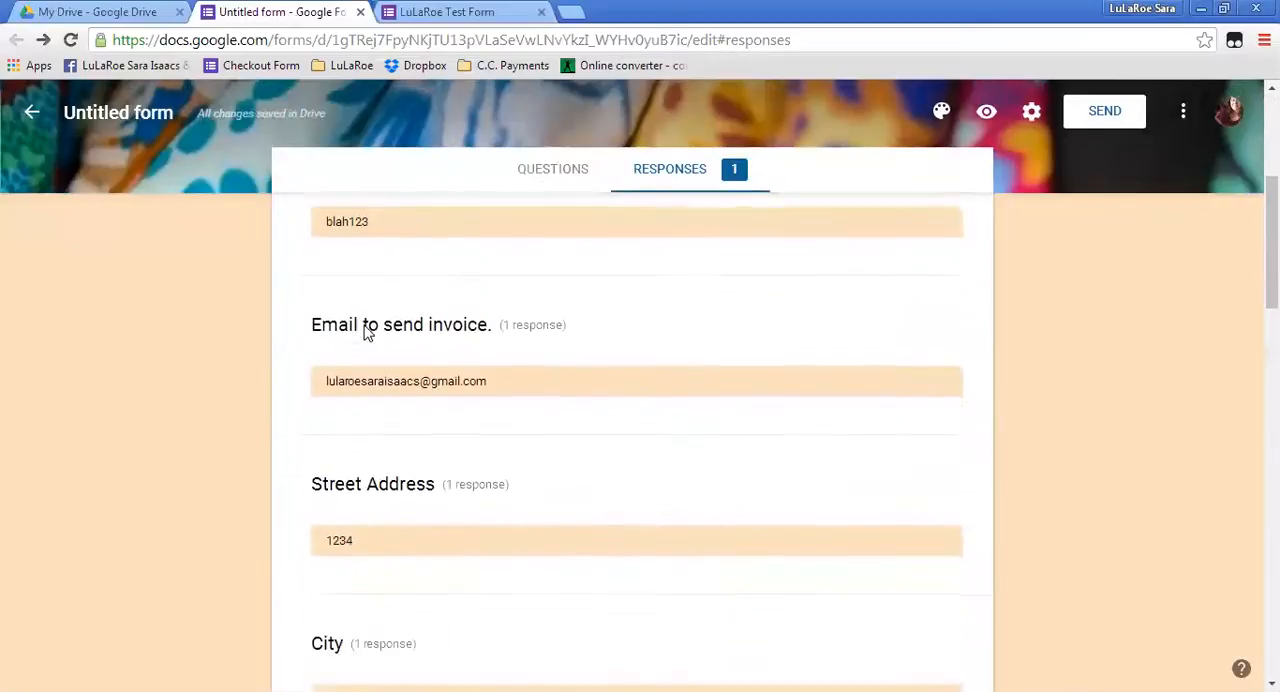
scroll(363, 323, "down", 5)
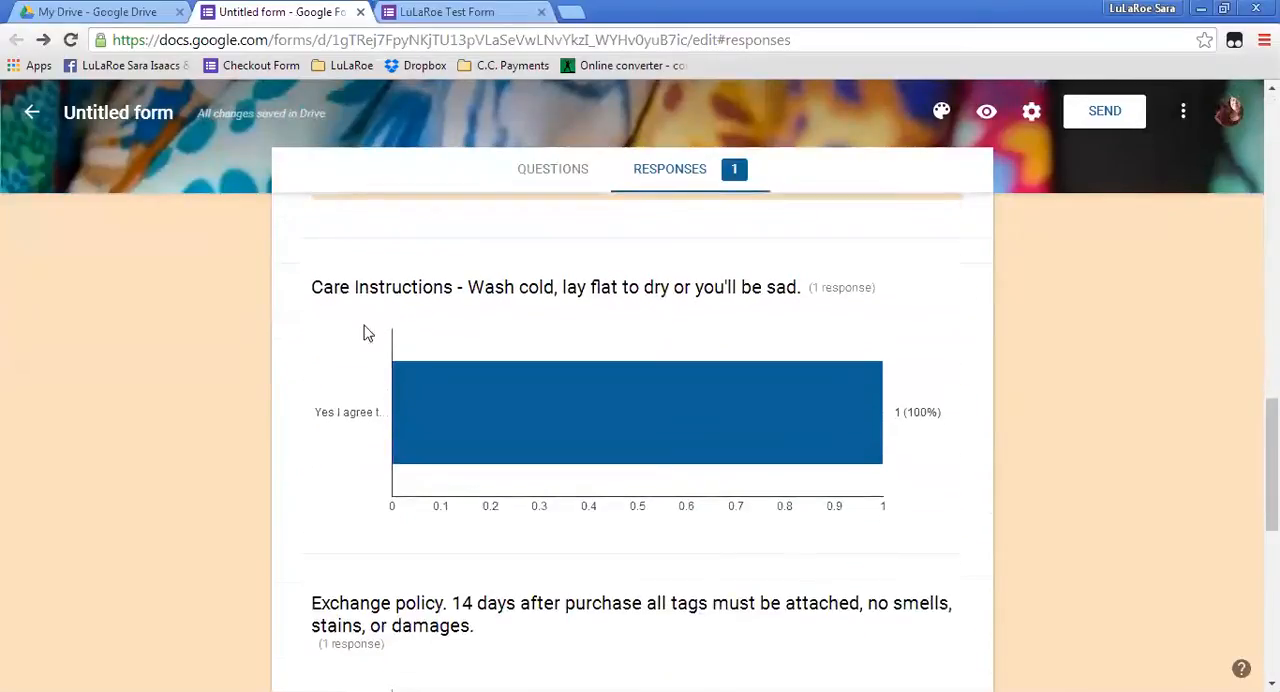
scroll(365, 330, "up", 1)
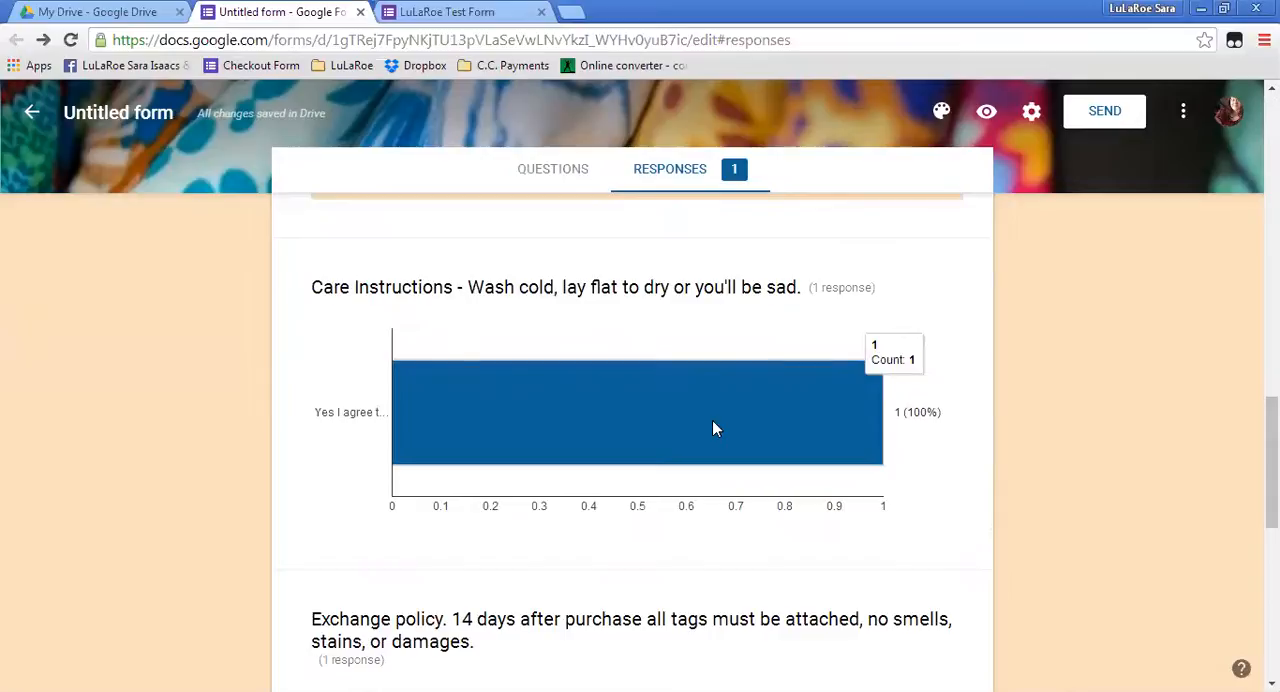
scroll(712, 428, "down", 5)
scroll(711, 437, "down", 1)
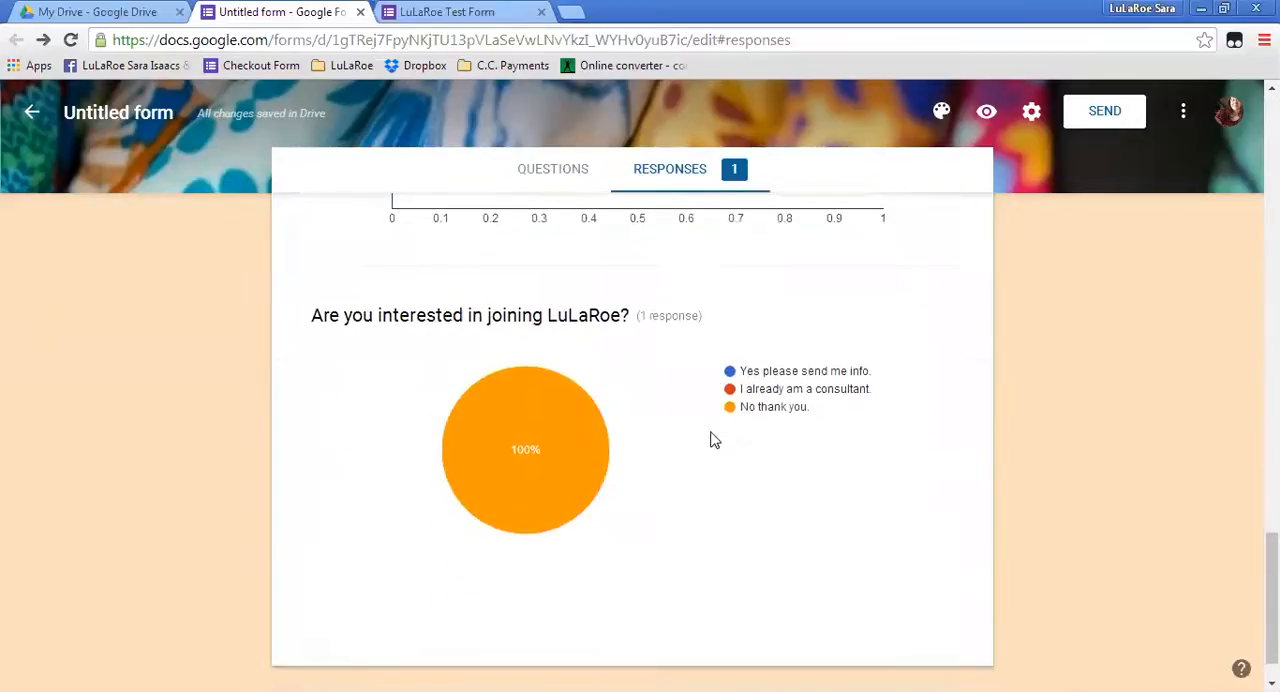
scroll(420, 455, "up", 10)
scroll(406, 455, "up", 8)
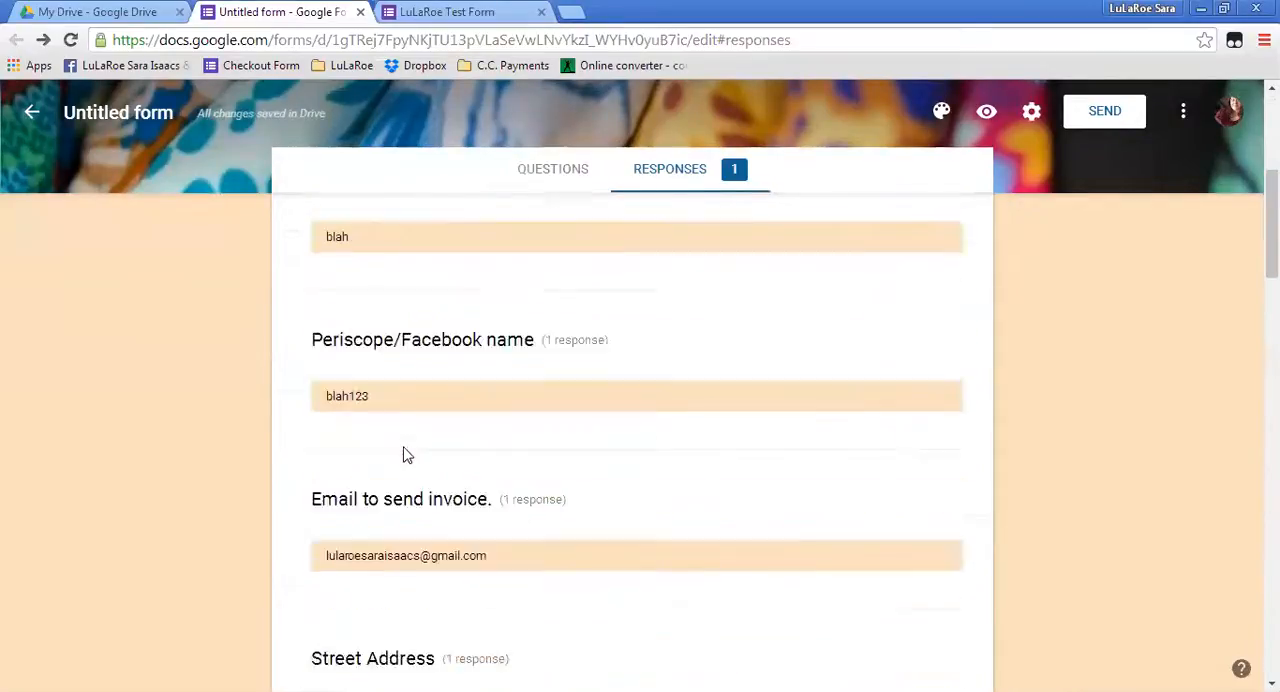
Show the individual response and read through its answers down to the image at the end.
left_click(455, 345)
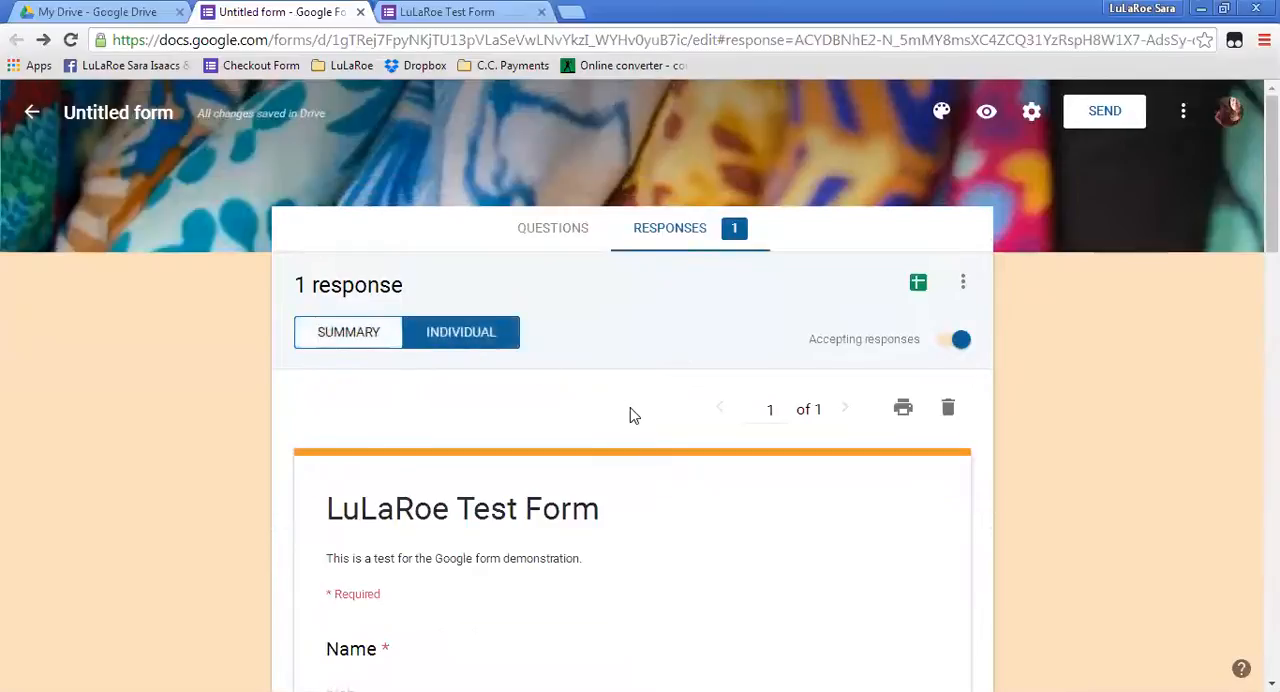
scroll(629, 414, "down", 3)
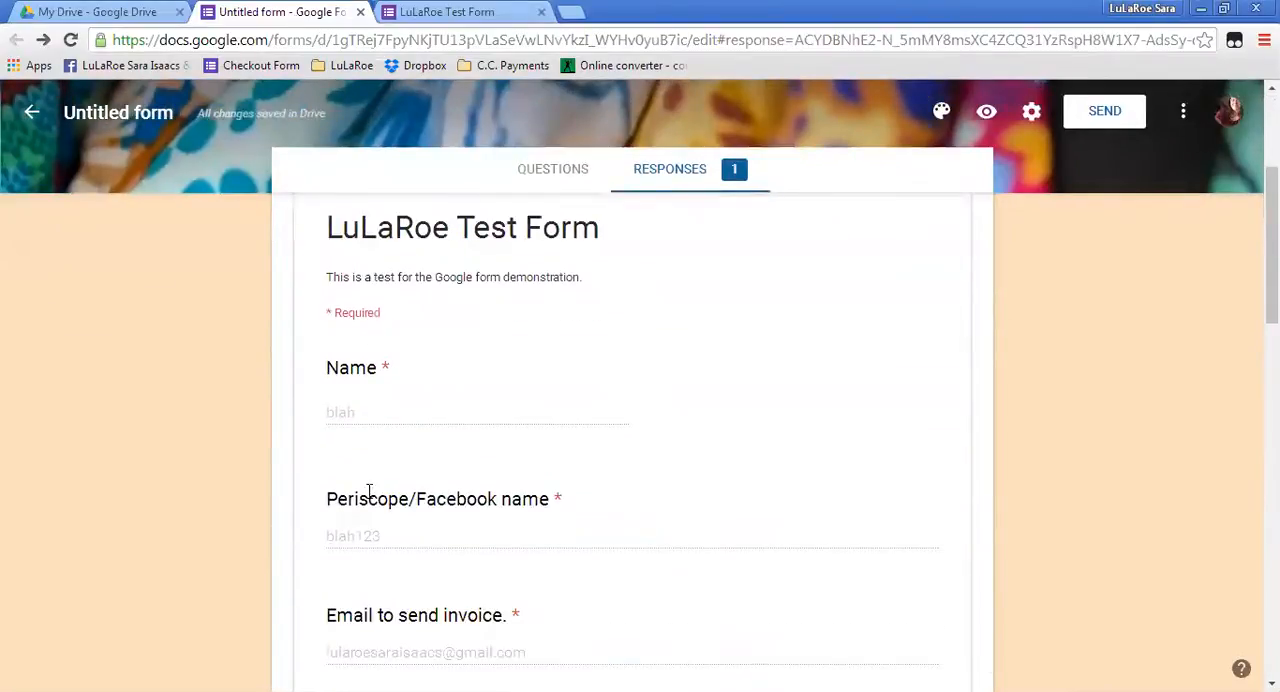
scroll(371, 531, "down", 3)
scroll(377, 540, "down", 6)
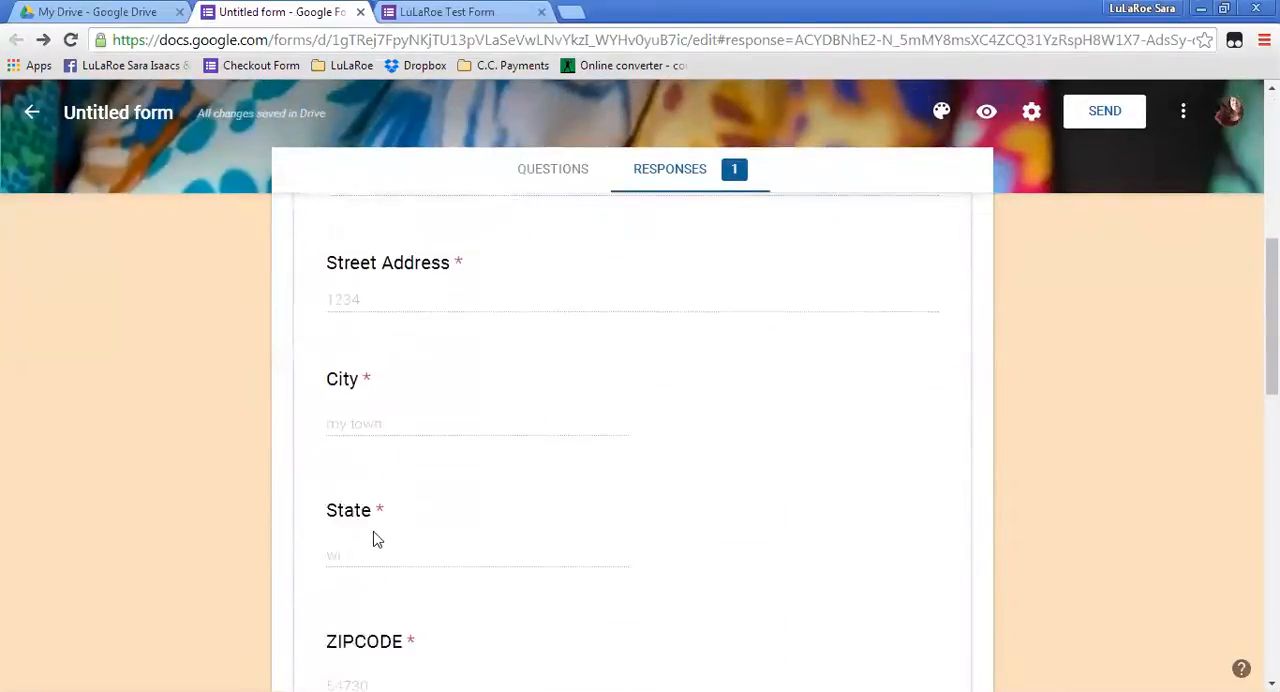
scroll(390, 371, "down", 4)
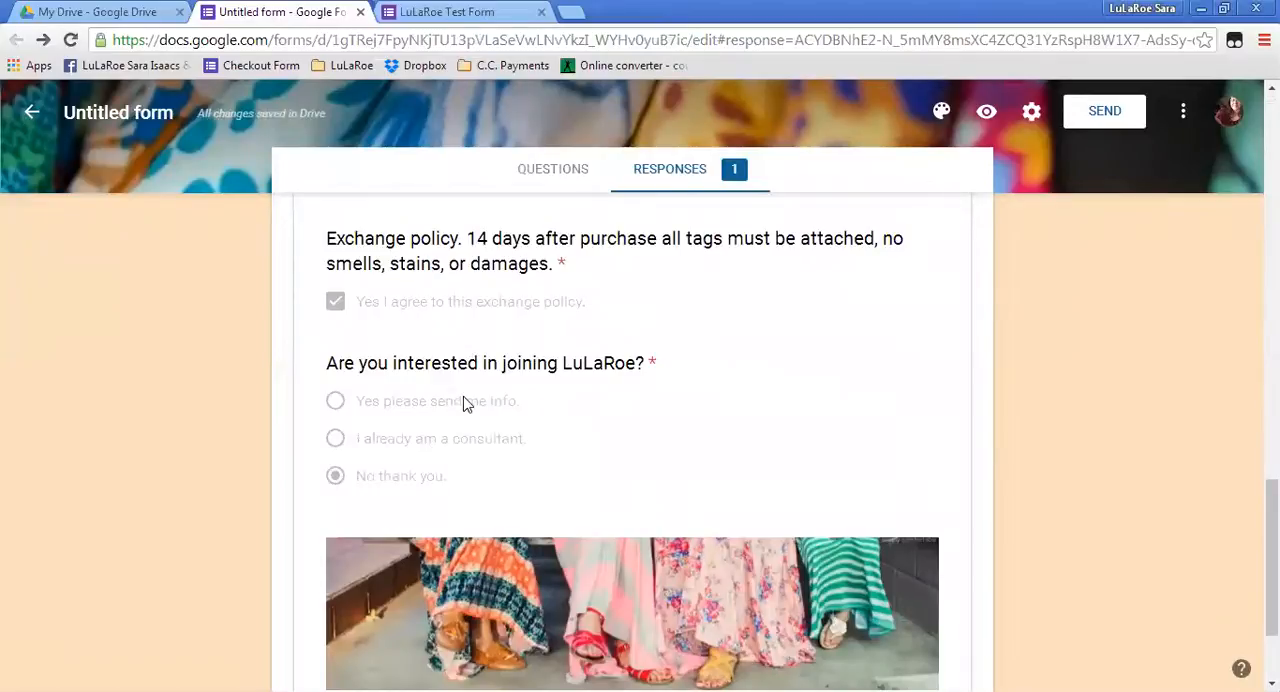
scroll(594, 428, "up", 4)
scroll(594, 428, "up", 10)
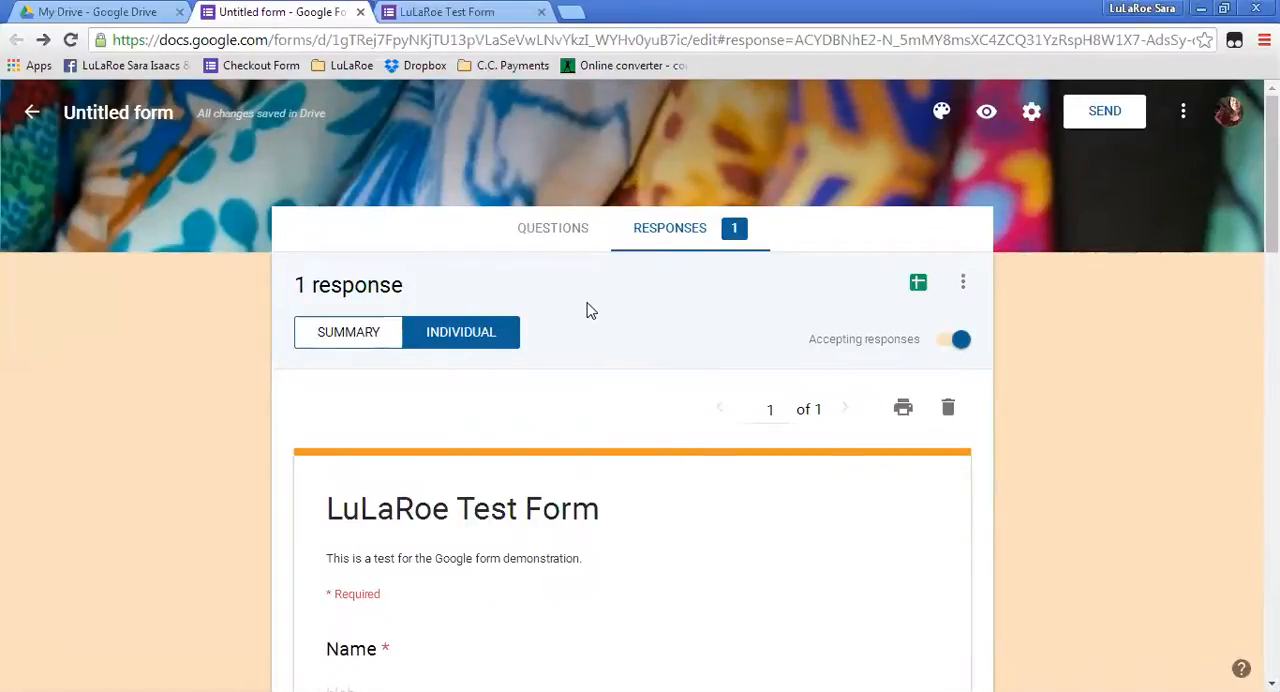
Look over the additional response options and the individual response, and return to the response summary.
left_click(963, 284)
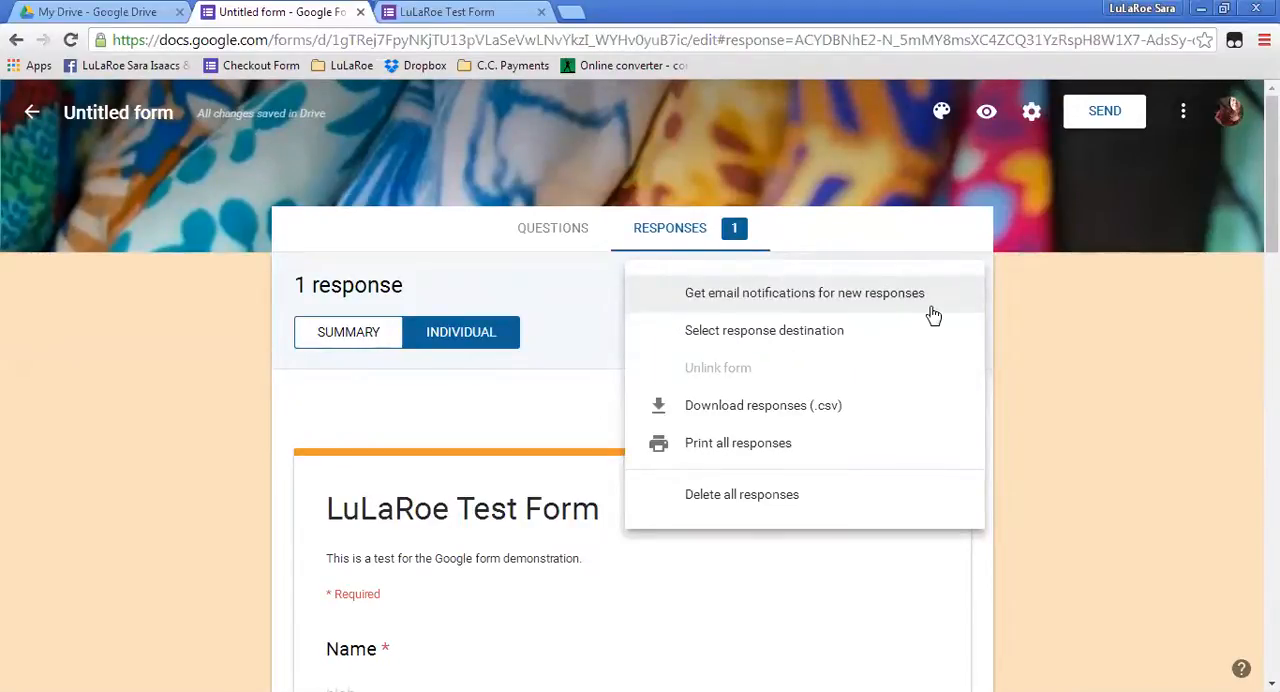
left_click(420, 418)
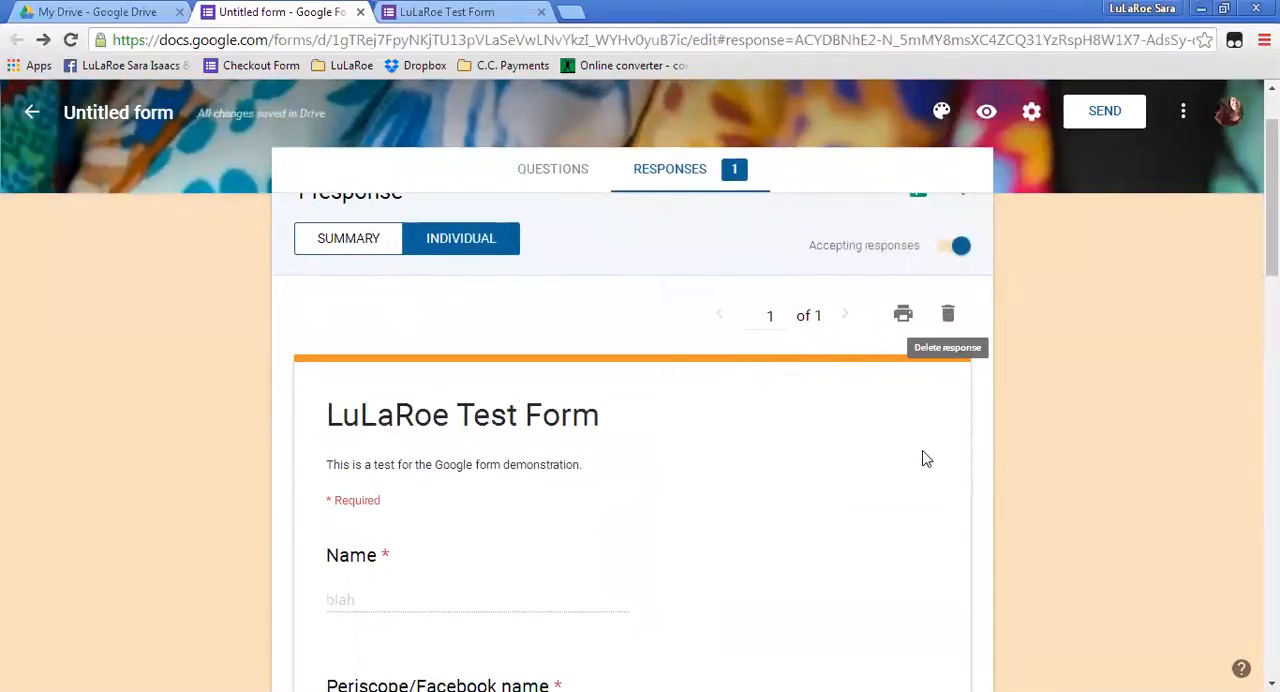
scroll(926, 434, "down", 1)
scroll(926, 434, "down", 4)
scroll(926, 431, "up", 6)
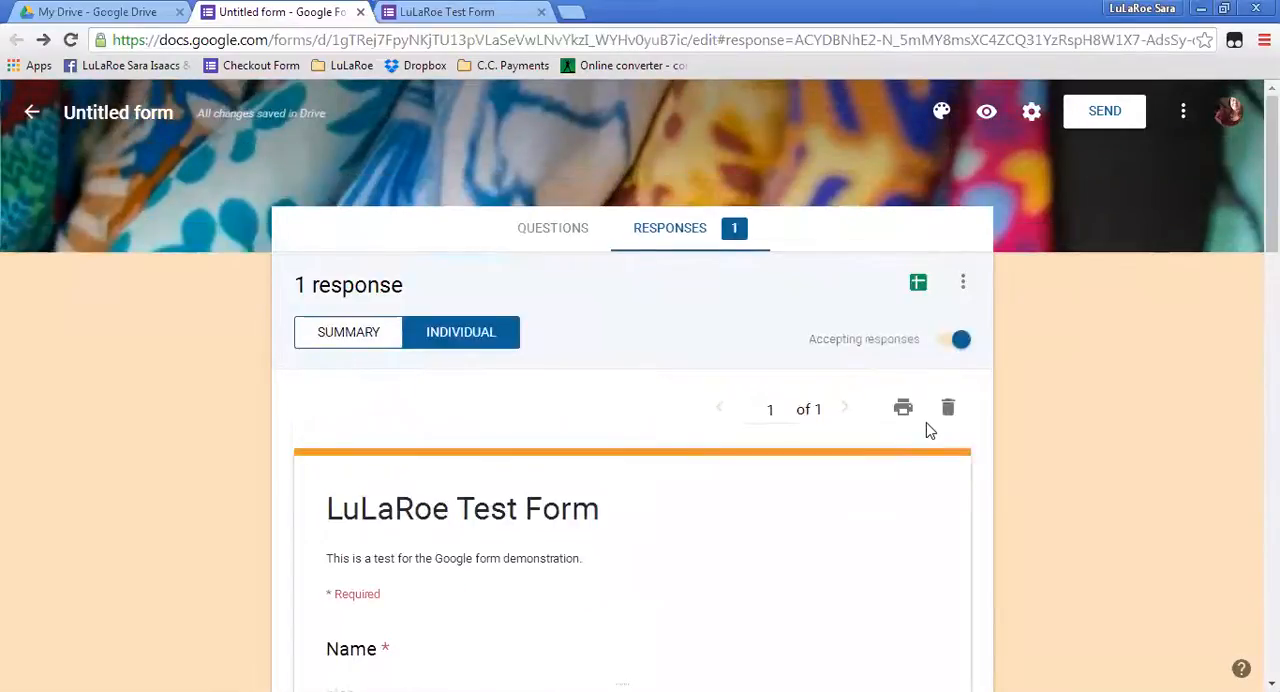
left_click(343, 337)
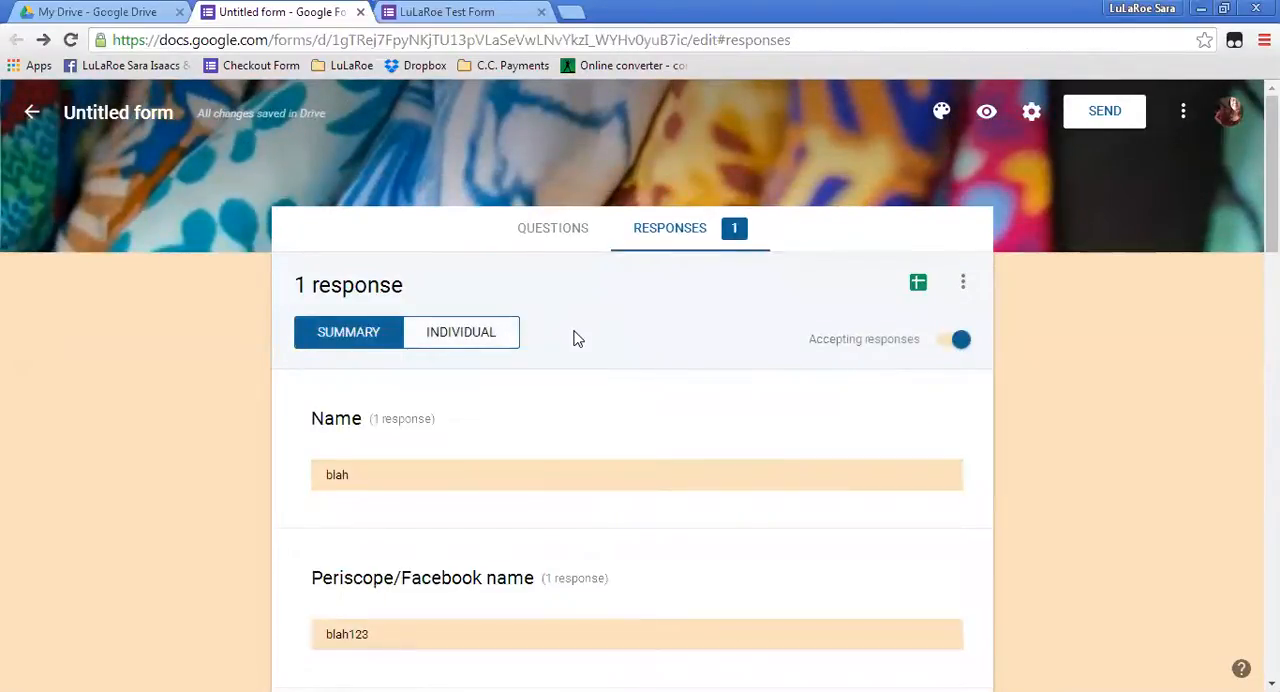
scroll(765, 398, "down", 2)
scroll(765, 398, "up", 2)
Open the live preview of the LuLaRoe Test Form from the editor and copy its web address.
left_click(986, 115)
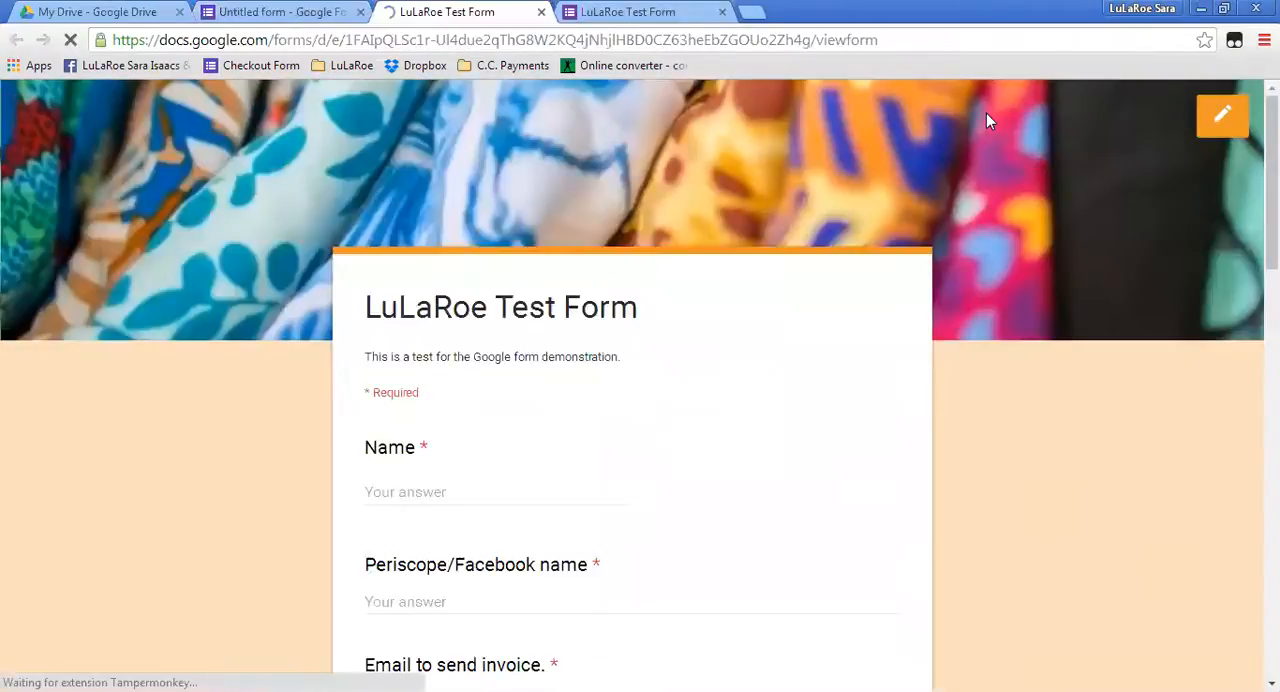
left_click(263, 14)
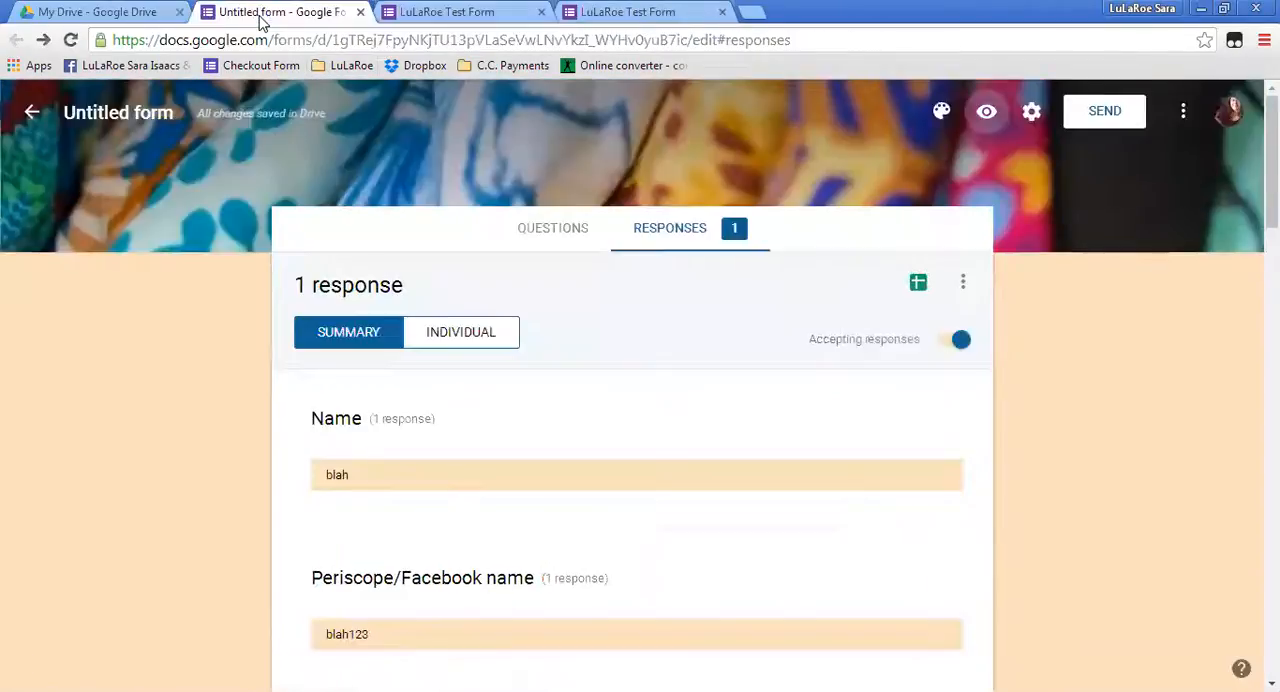
left_click(986, 115)
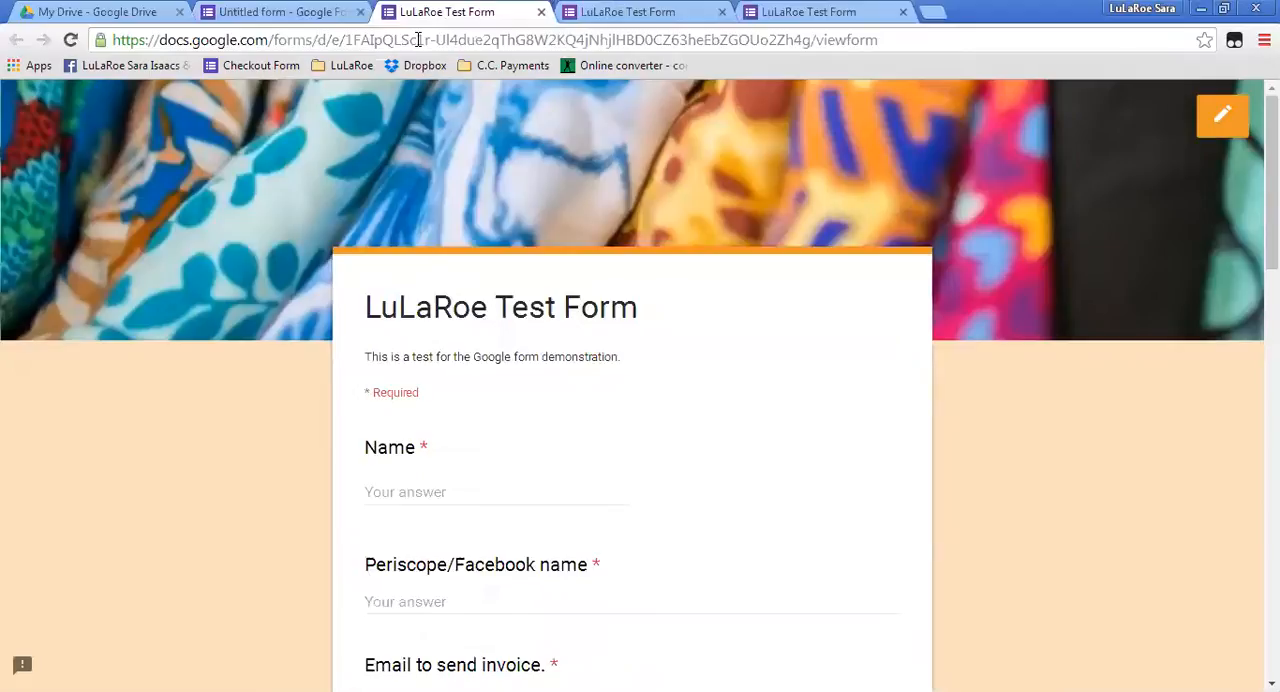
left_click(418, 40)
right_click(418, 40)
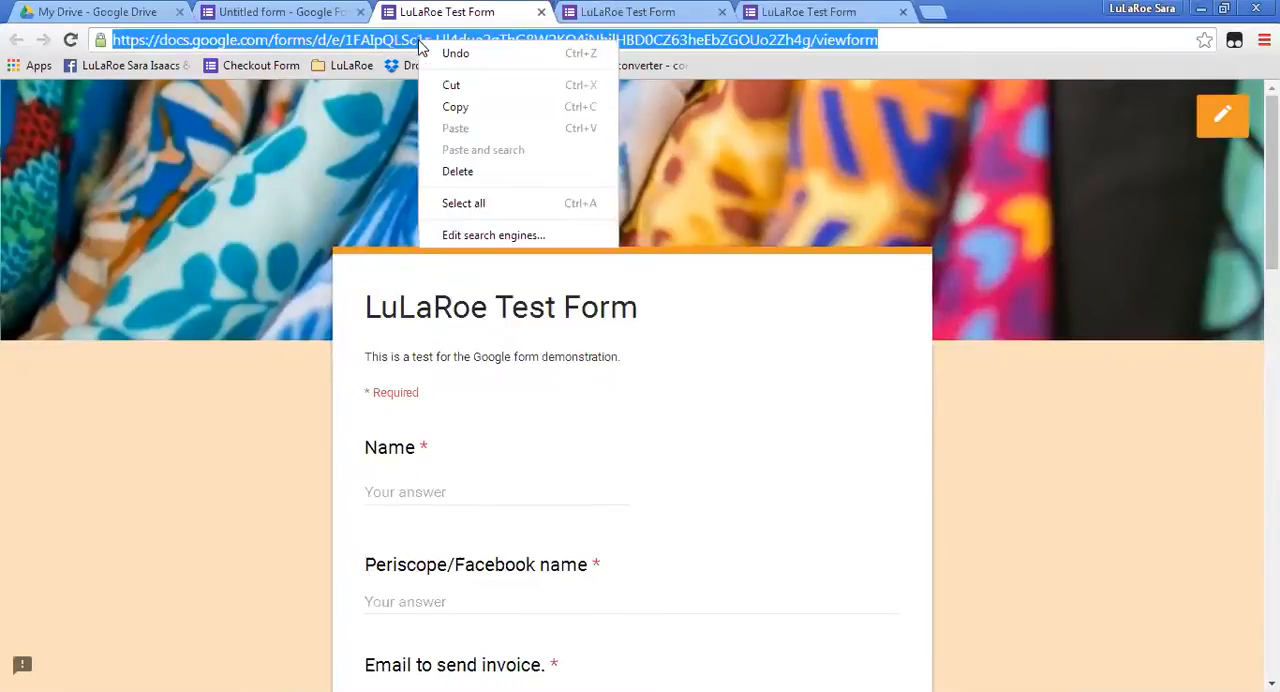
left_click(466, 107)
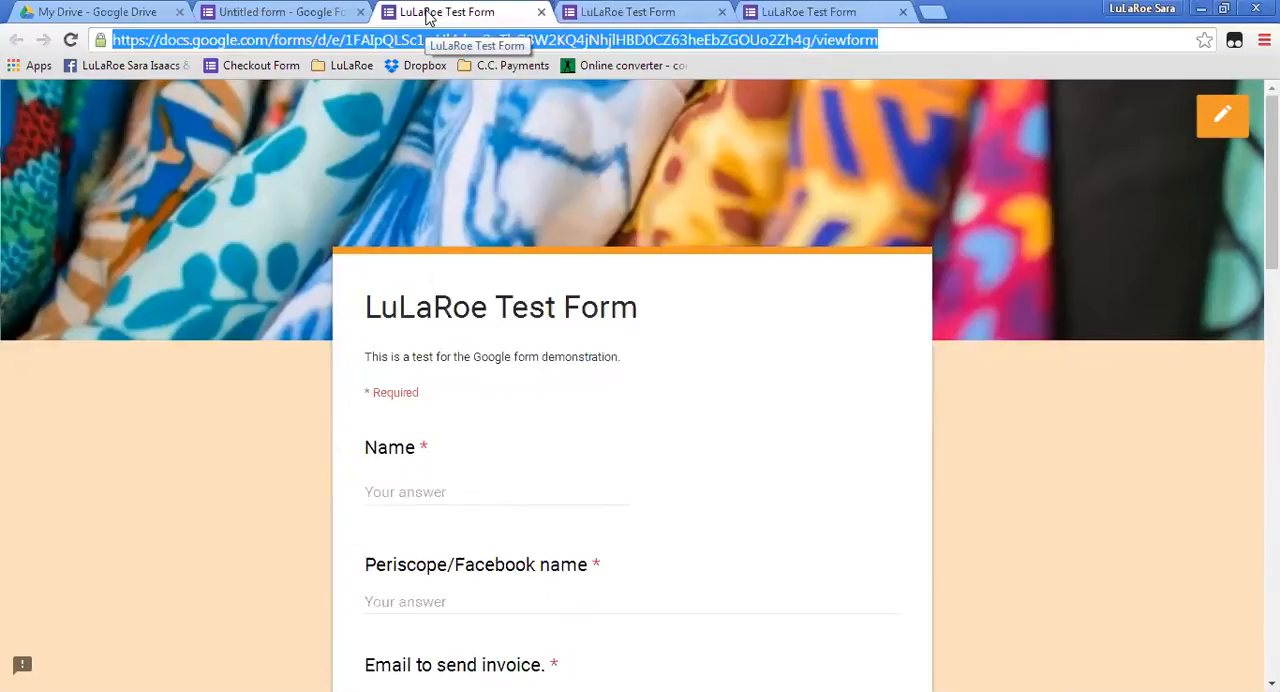
Open the Google URL Shortener at goo.gl in a new browser tab.
left_click(930, 11)
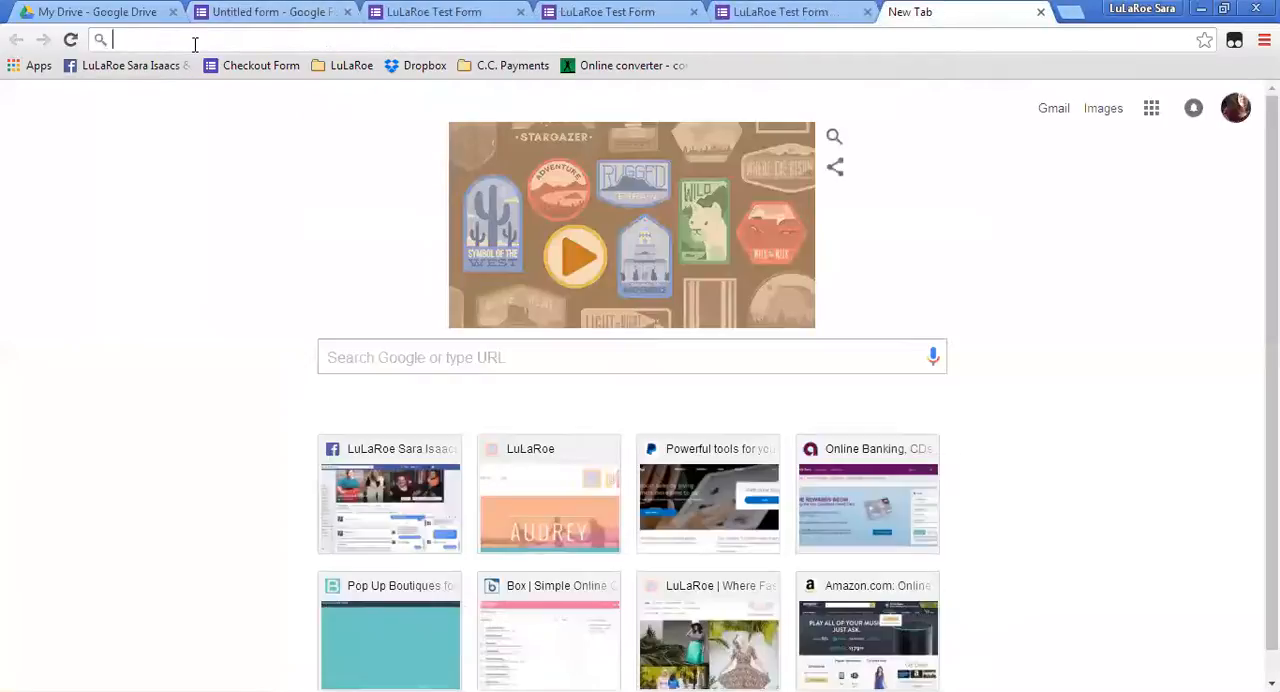
type("goo.gl")
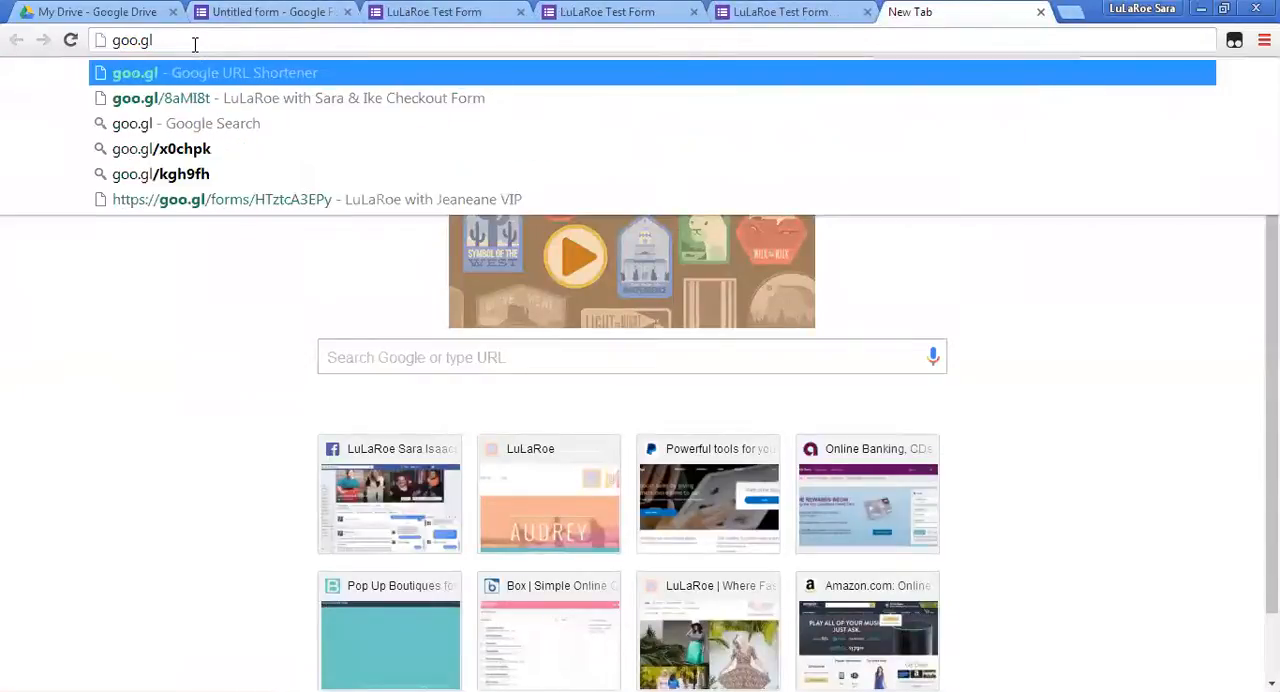
key("Return")
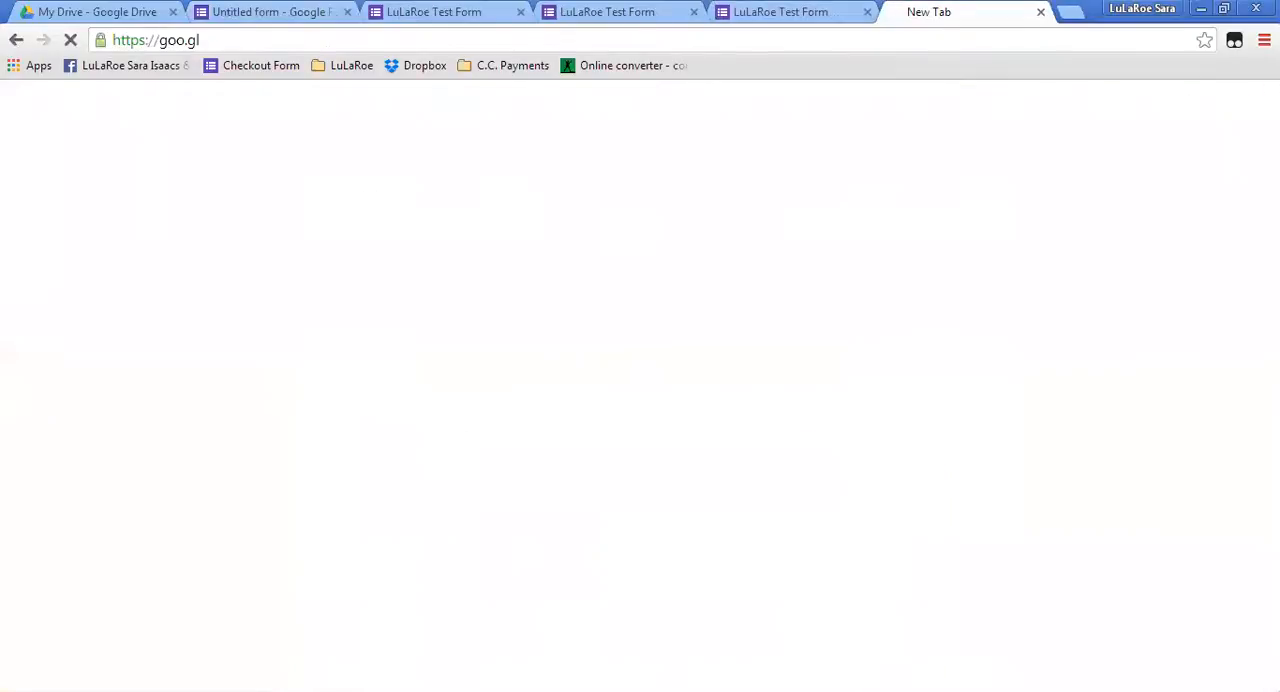
Shorten the copied form address with the URL shortener and close the short URL dialog.
left_click(194, 236)
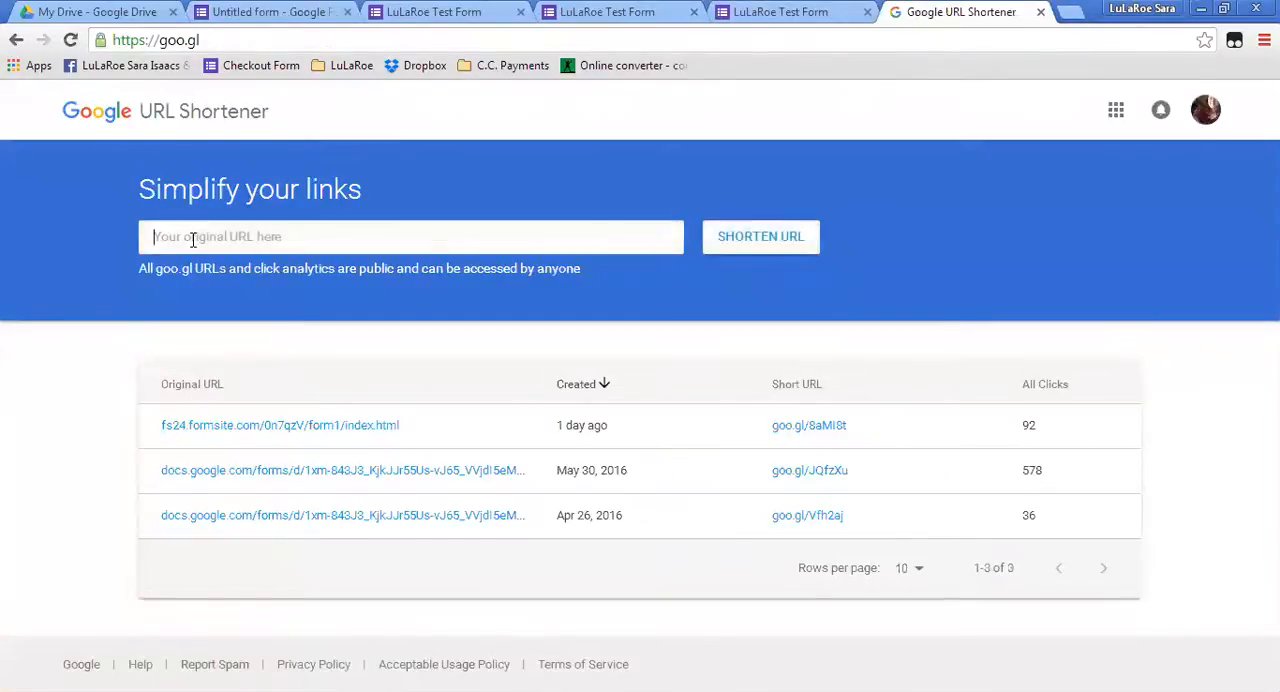
right_click(196, 236)
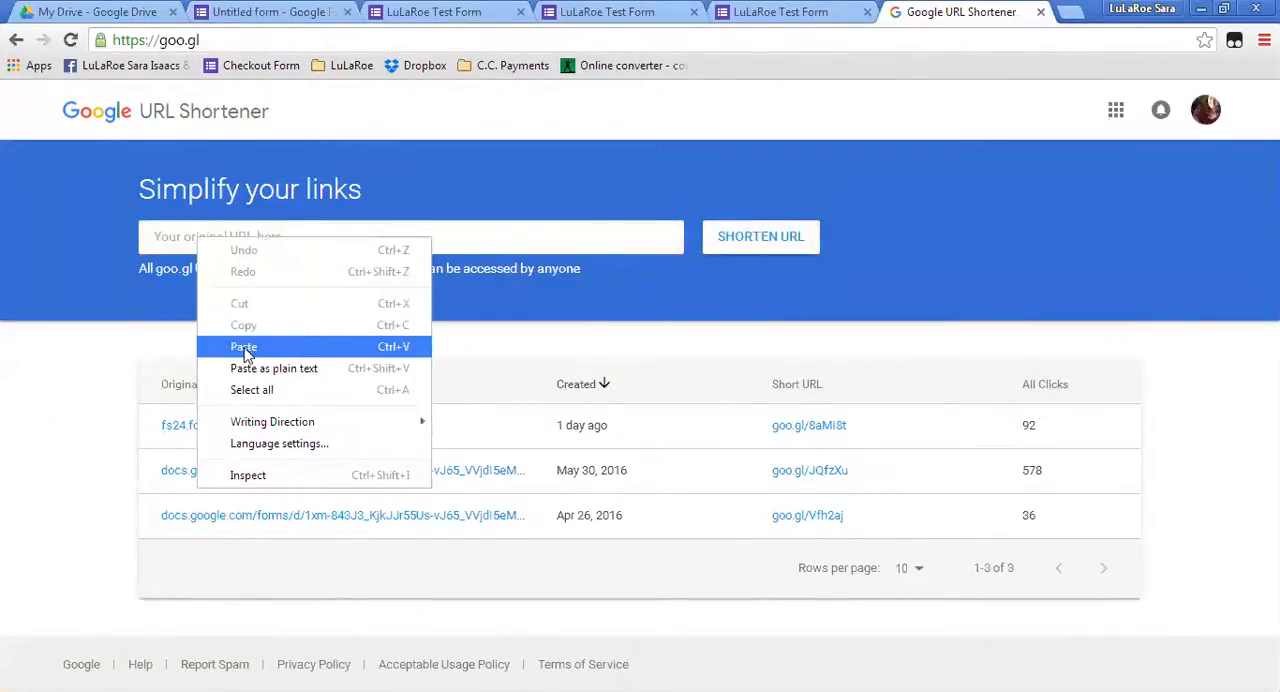
left_click(246, 343)
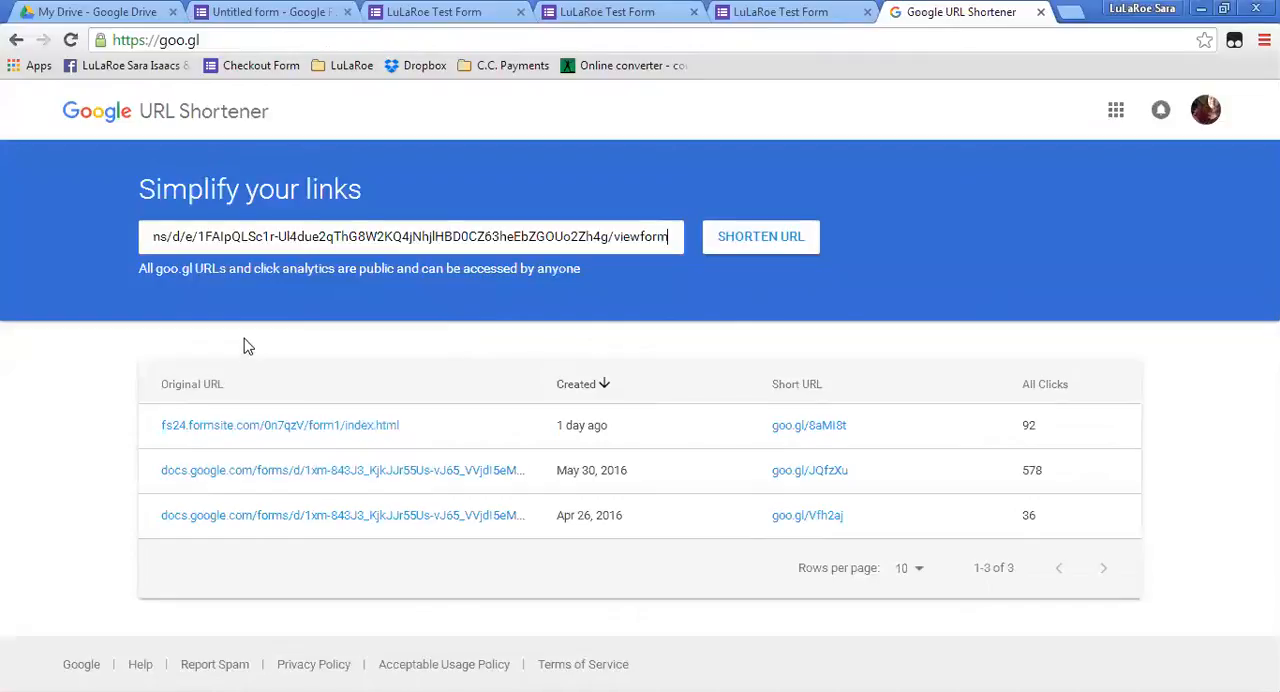
left_click(764, 243)
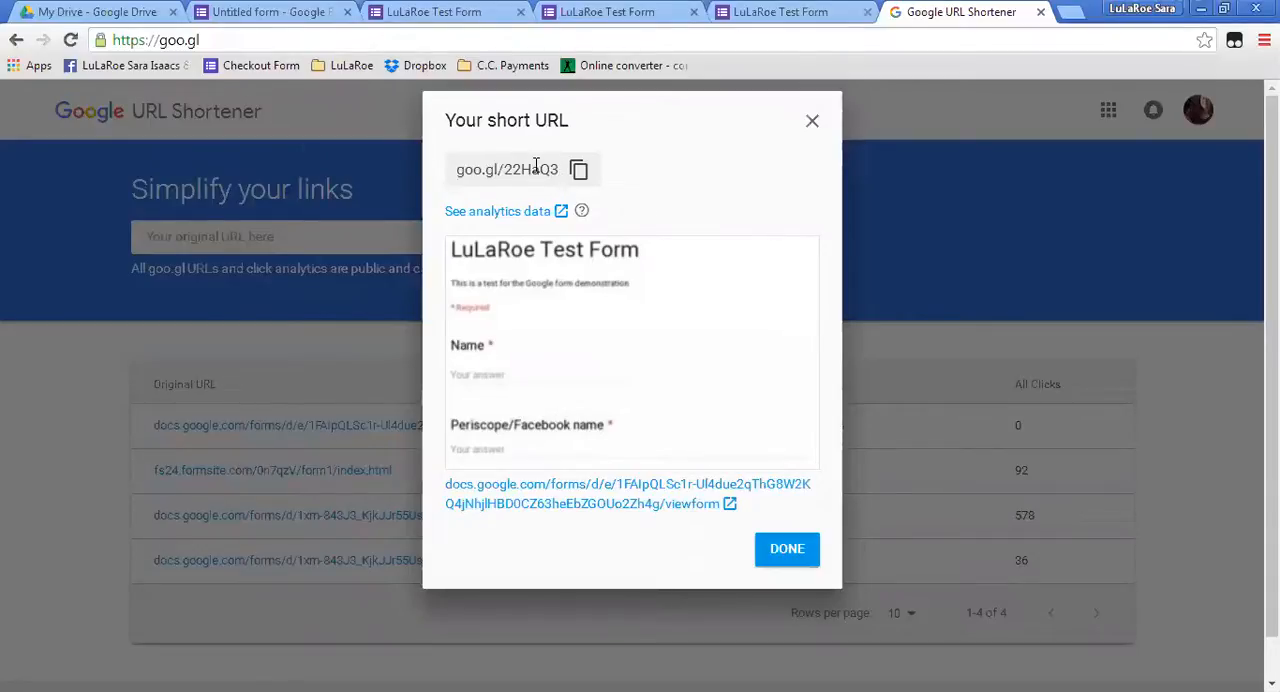
left_click(788, 556)
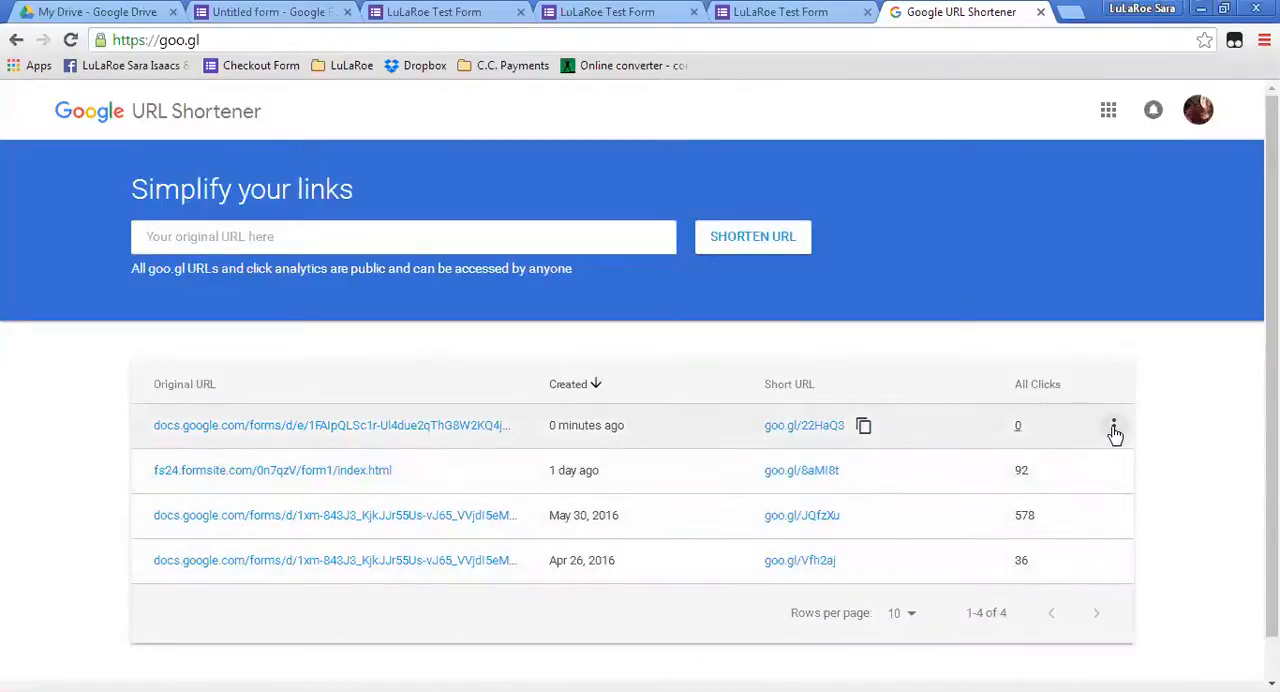
Hide the test form's newly created short URL from the link table and return to the live form preview.
left_click(1114, 430)
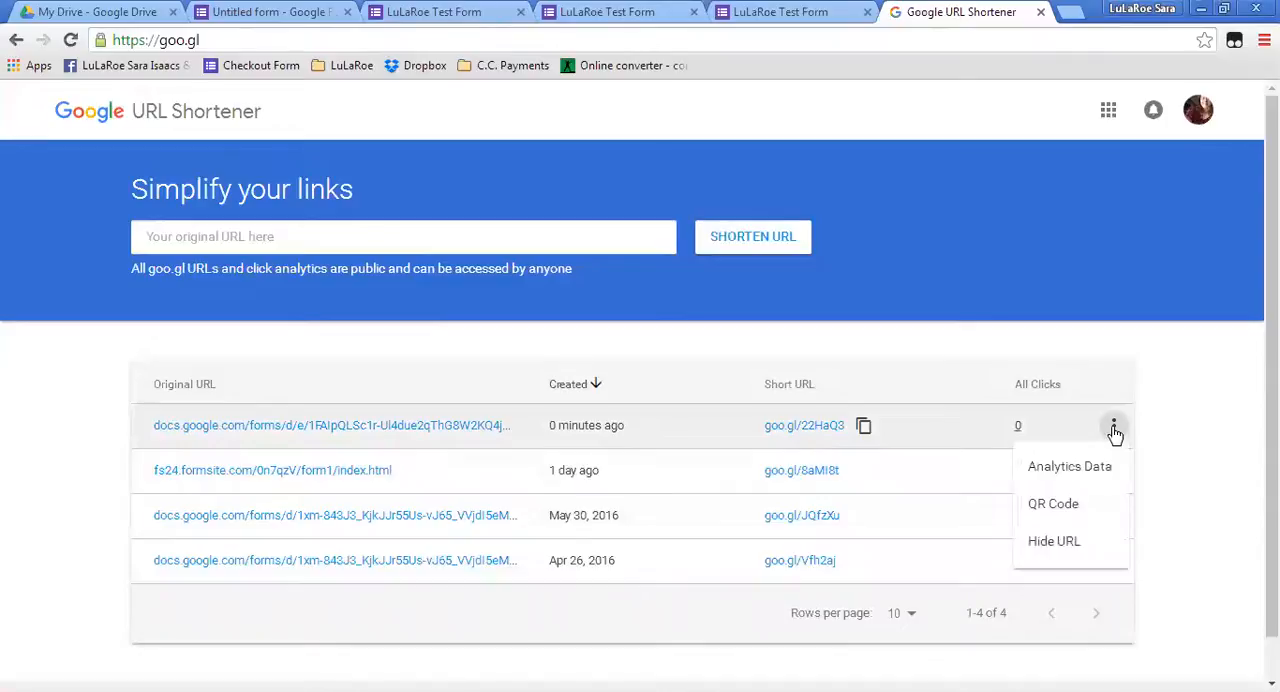
left_click(1058, 541)
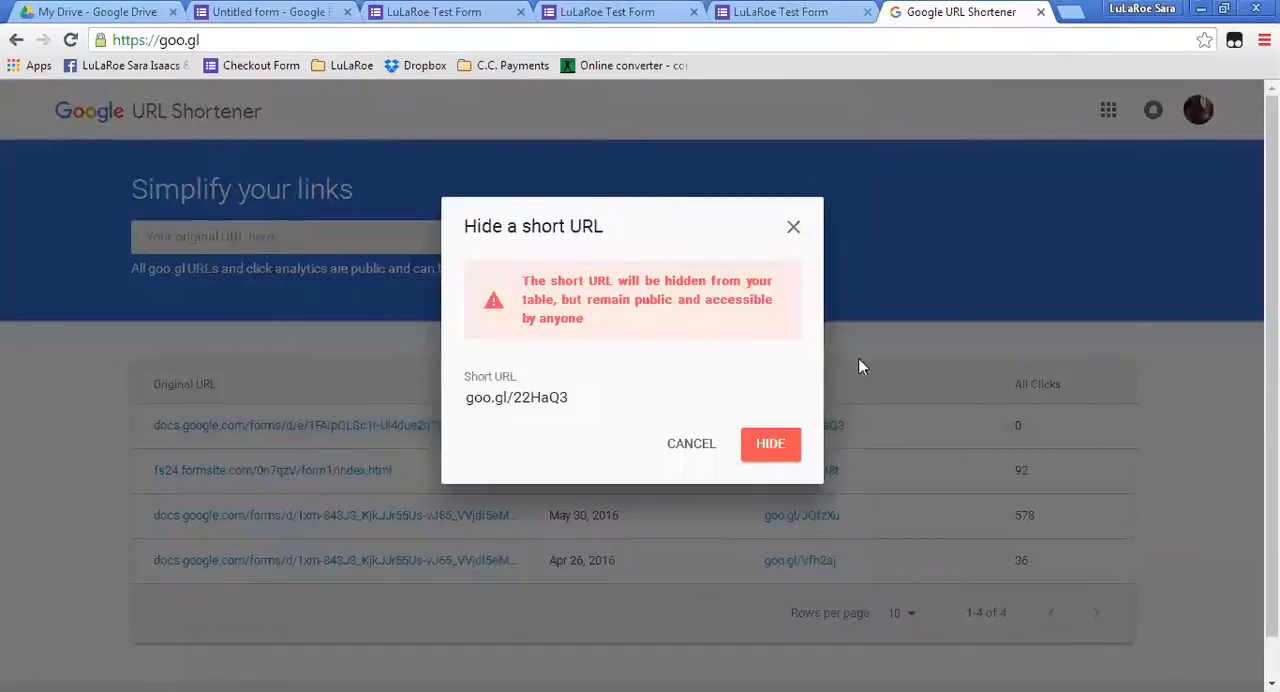
left_click(773, 450)
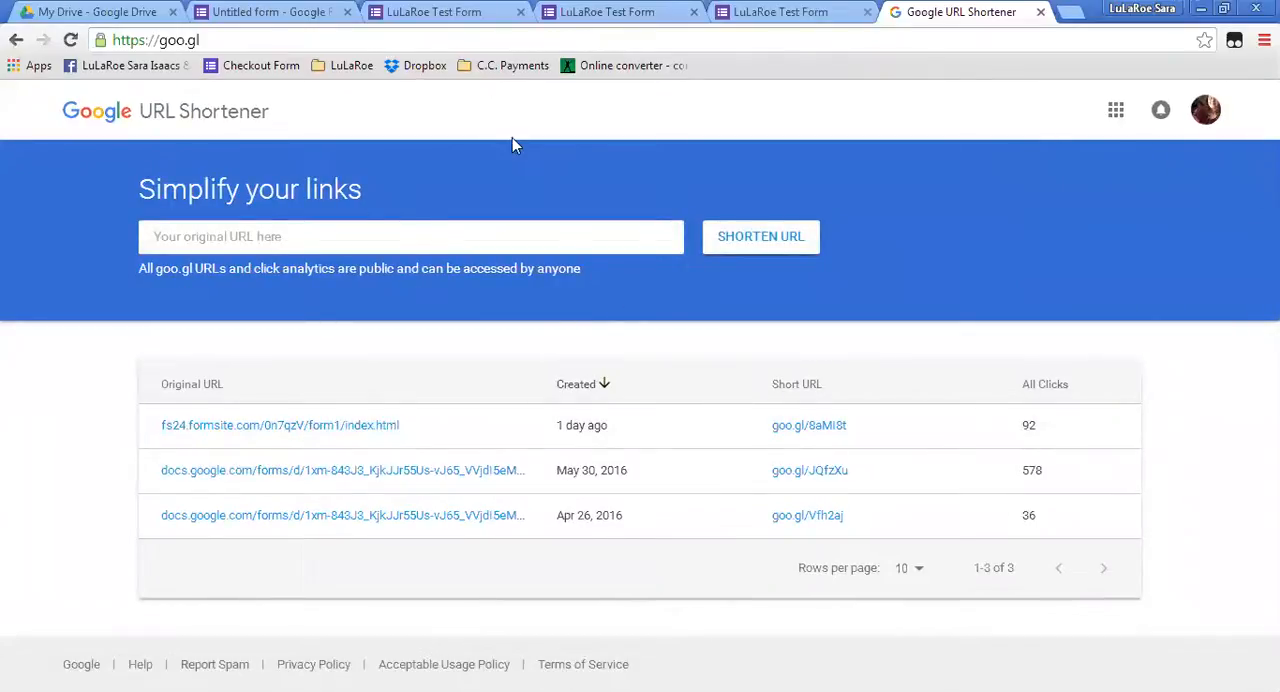
left_click(453, 16)
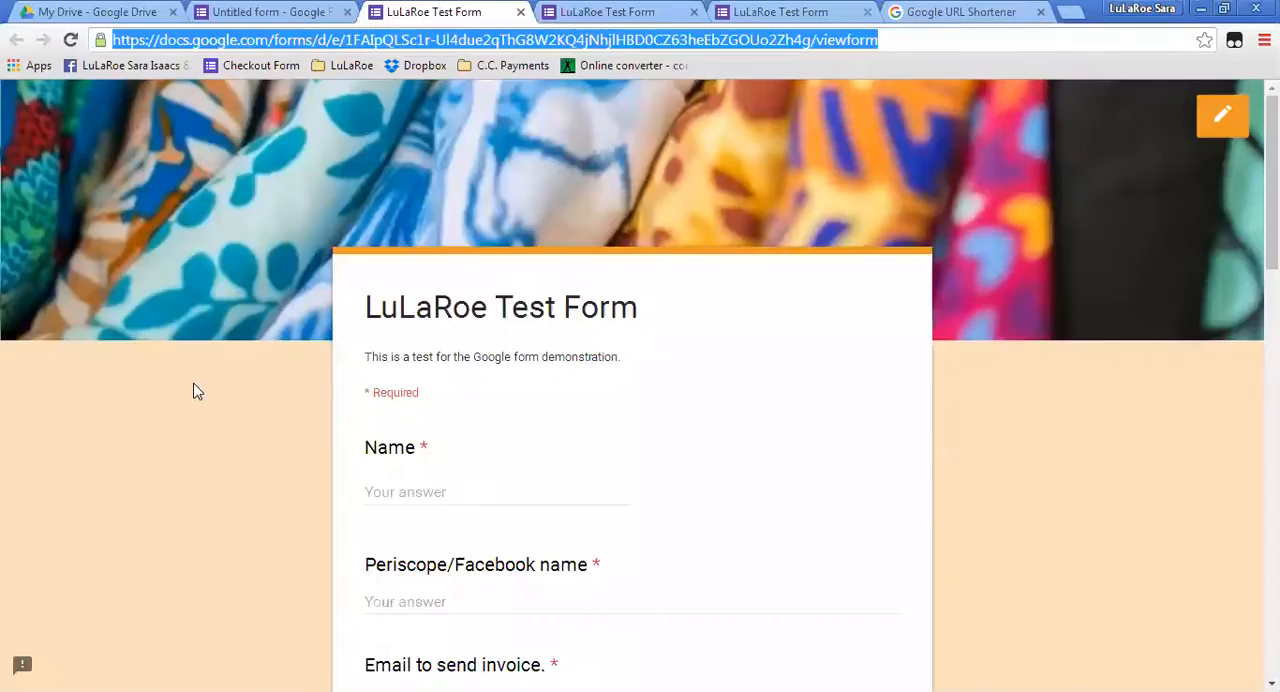